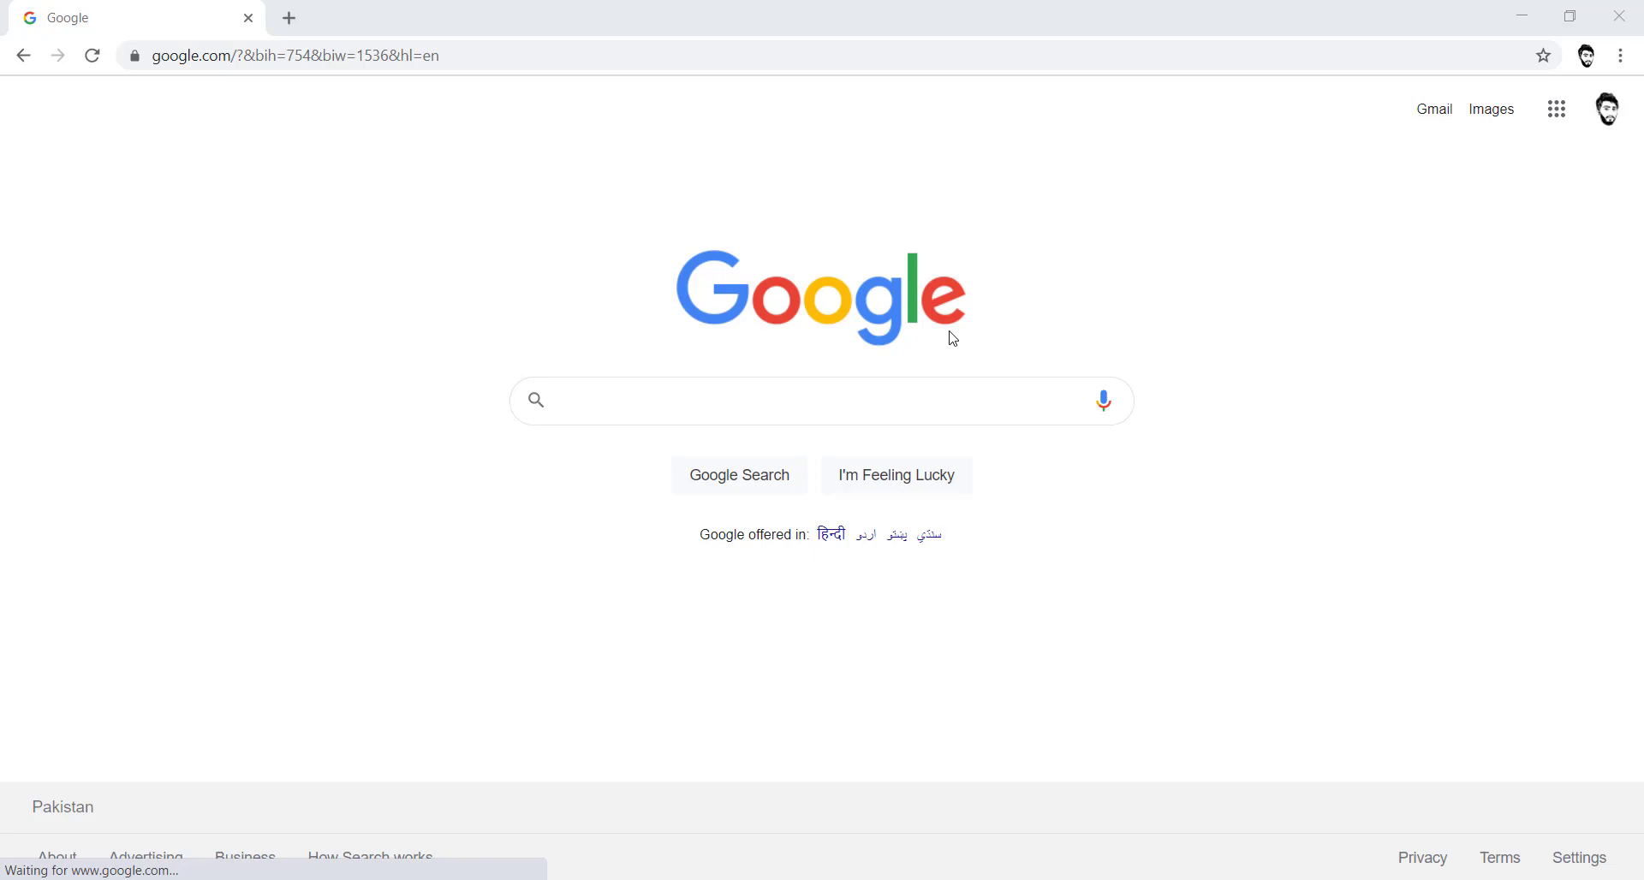
- Type 'daily expe' into the Google search box to get expense sheet suggestions
click(1002, 414)
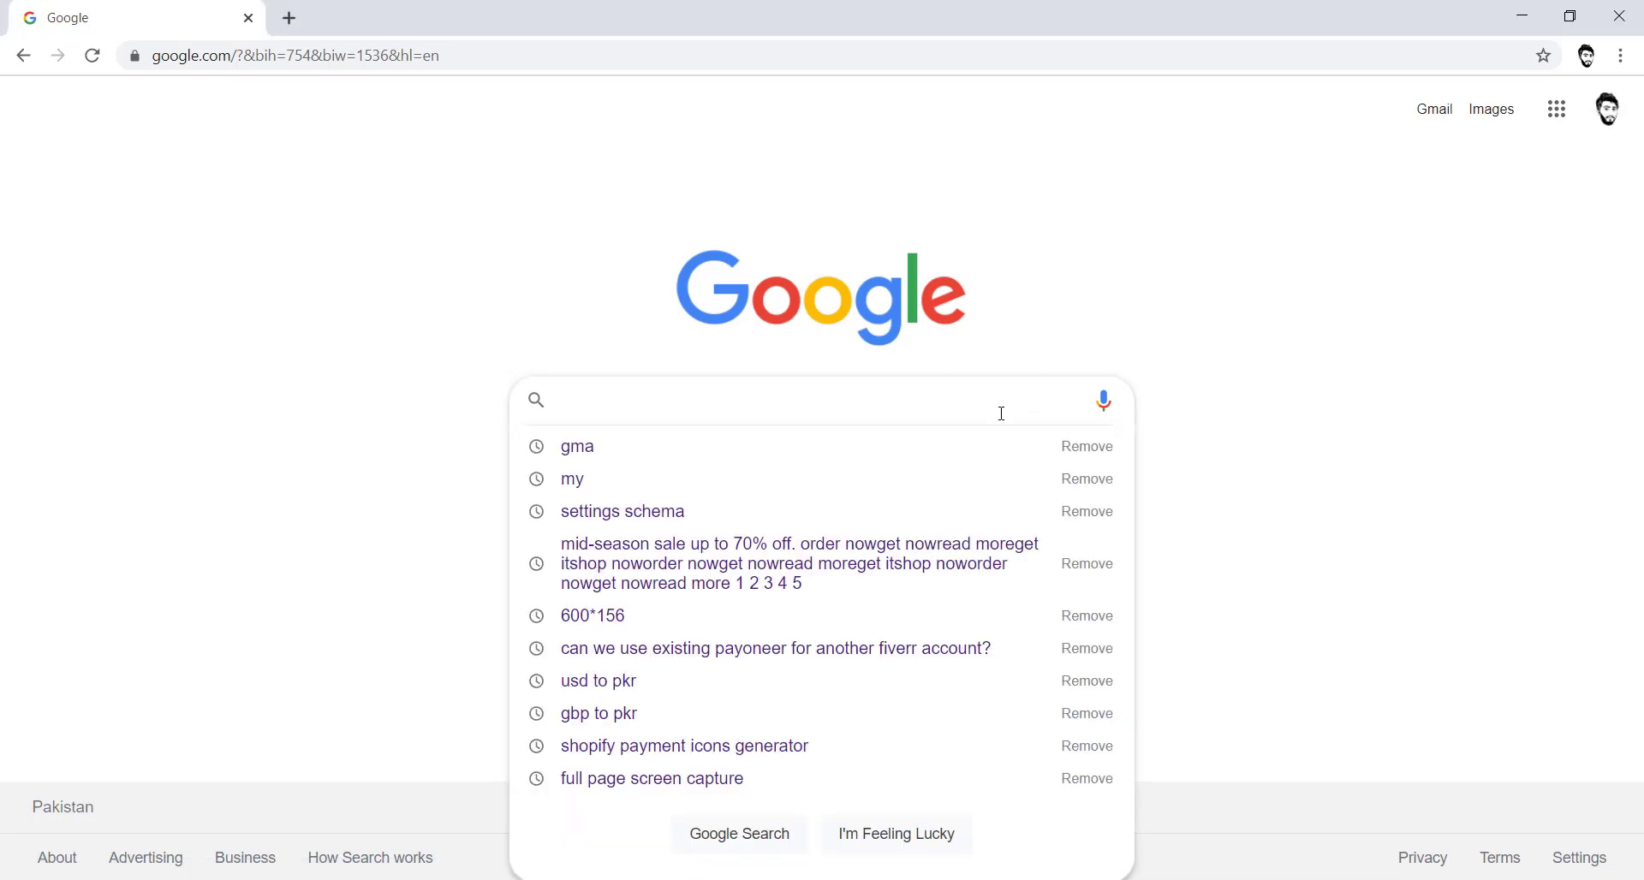
text(daily )
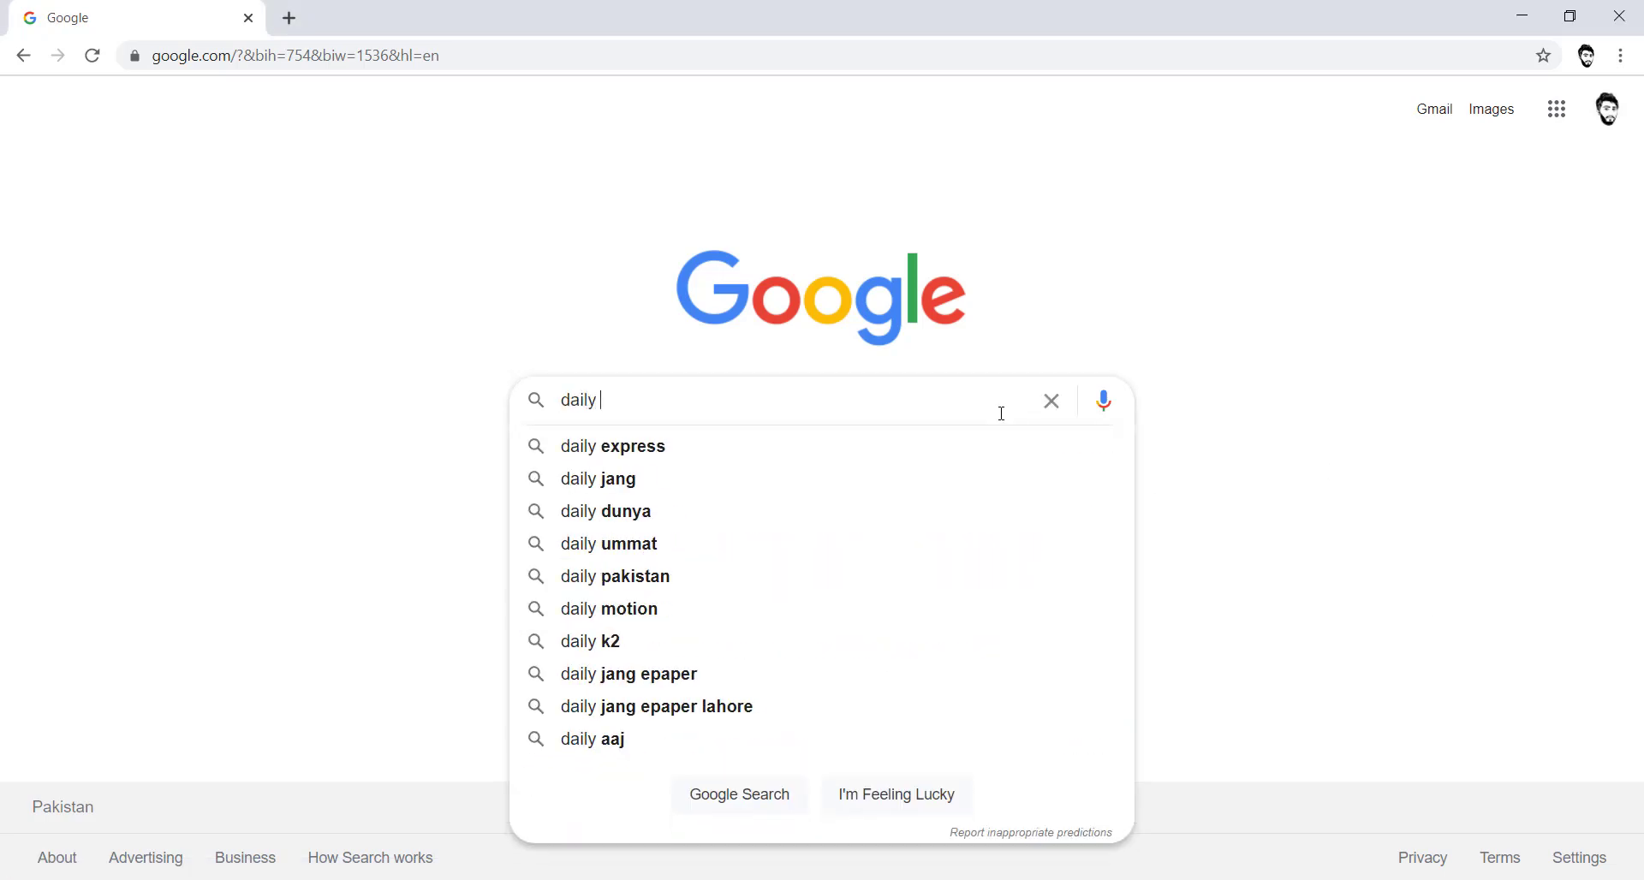
text(expe)
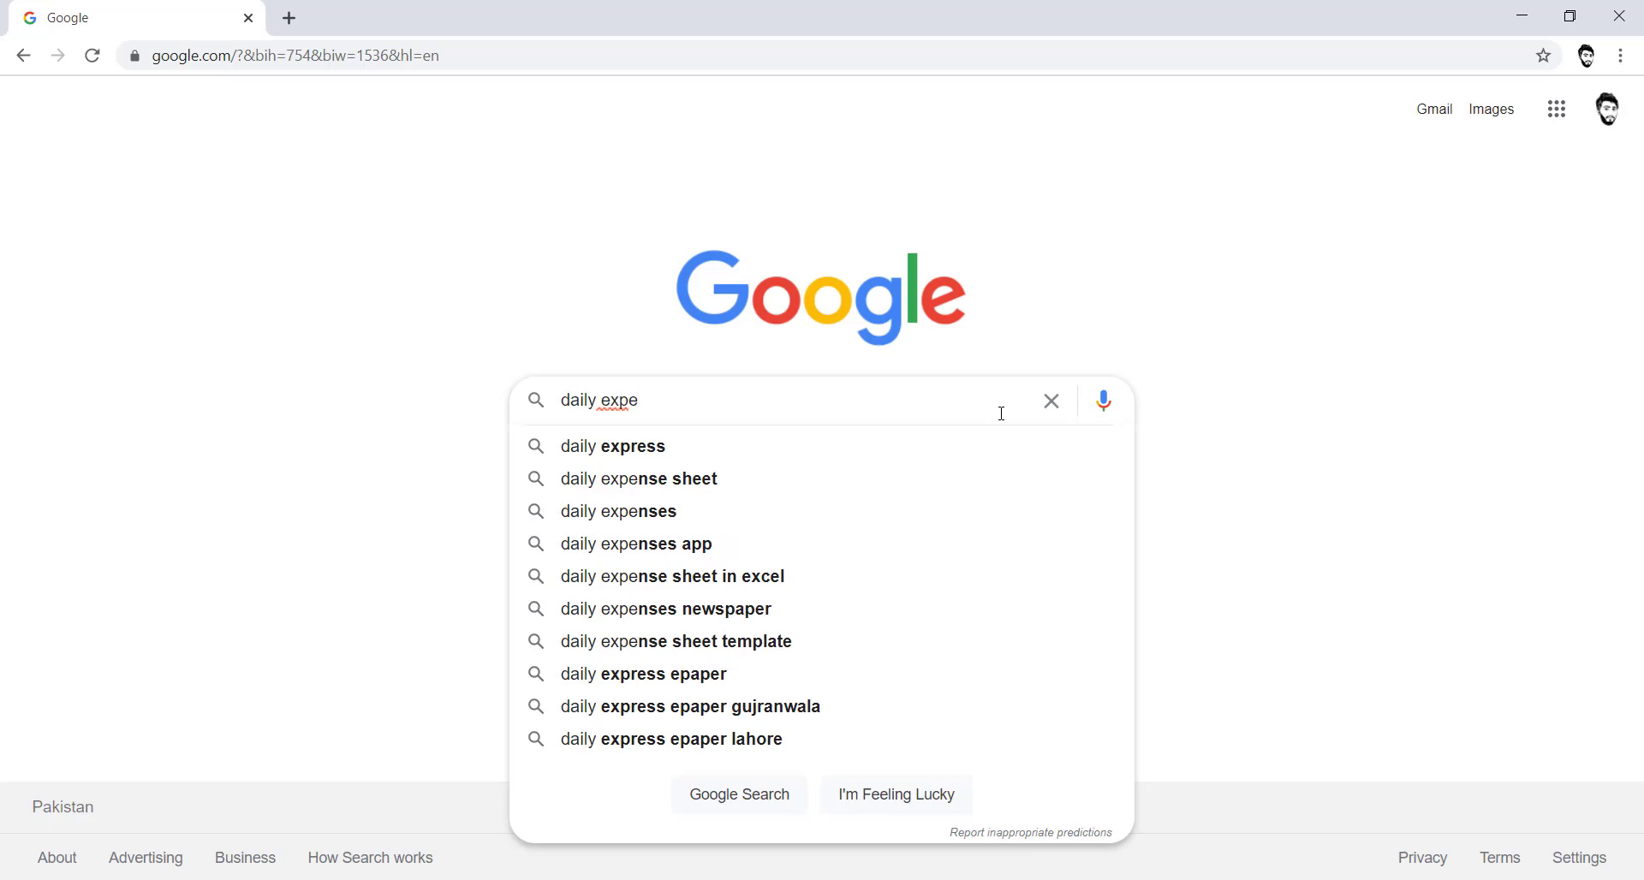
- Search for 'daily expense sheet' and switch to the image results
key(Down)
key(Down)
key(Return)
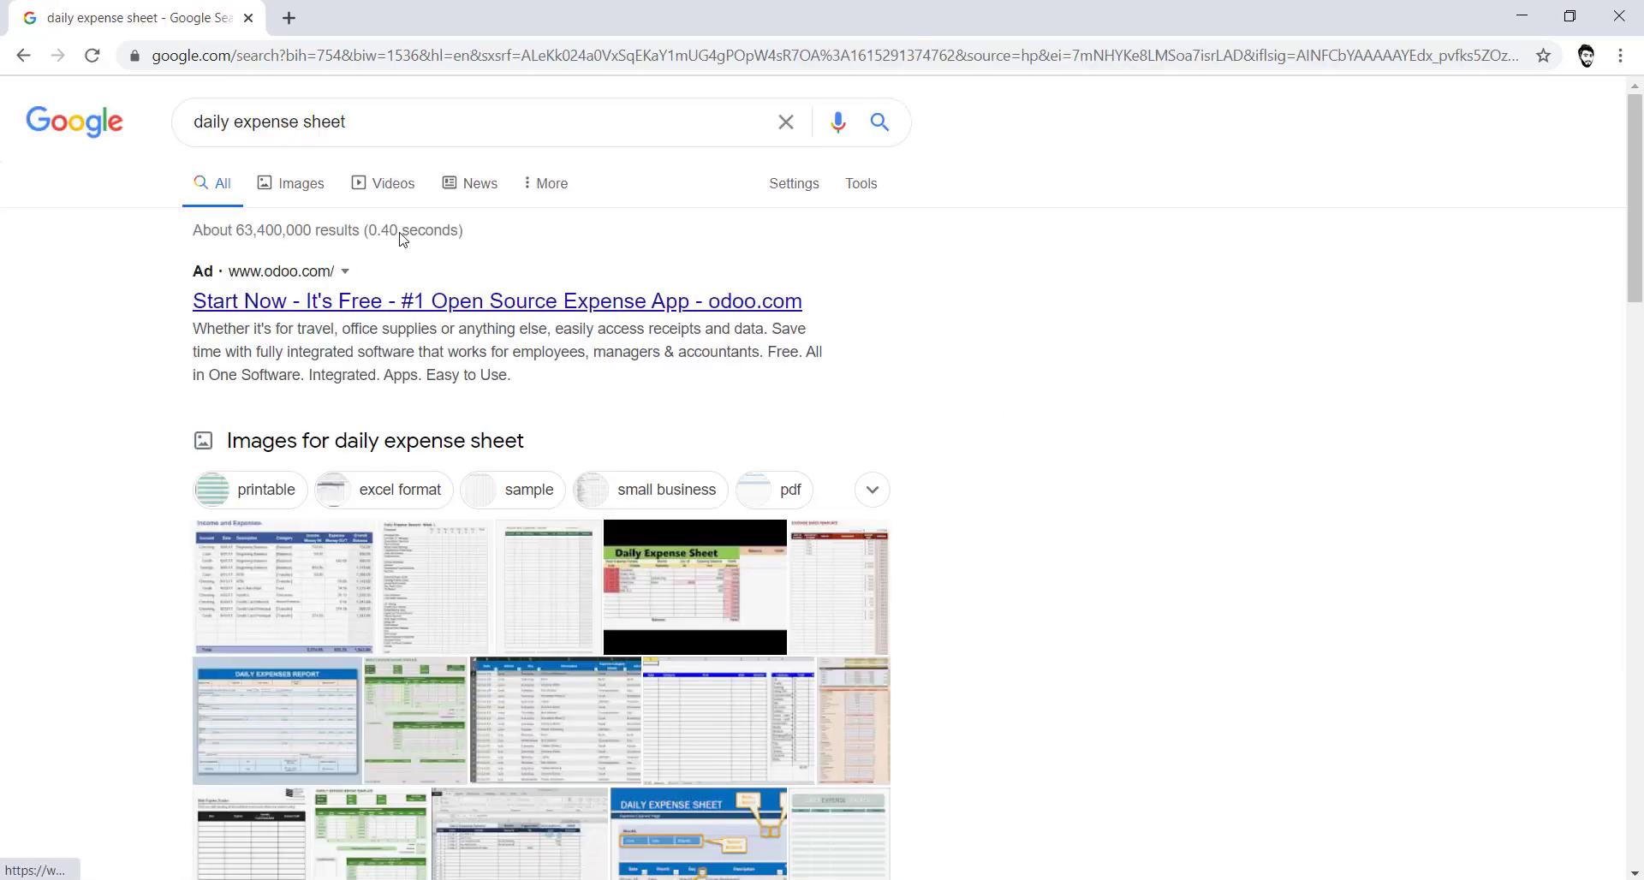
click(306, 183)
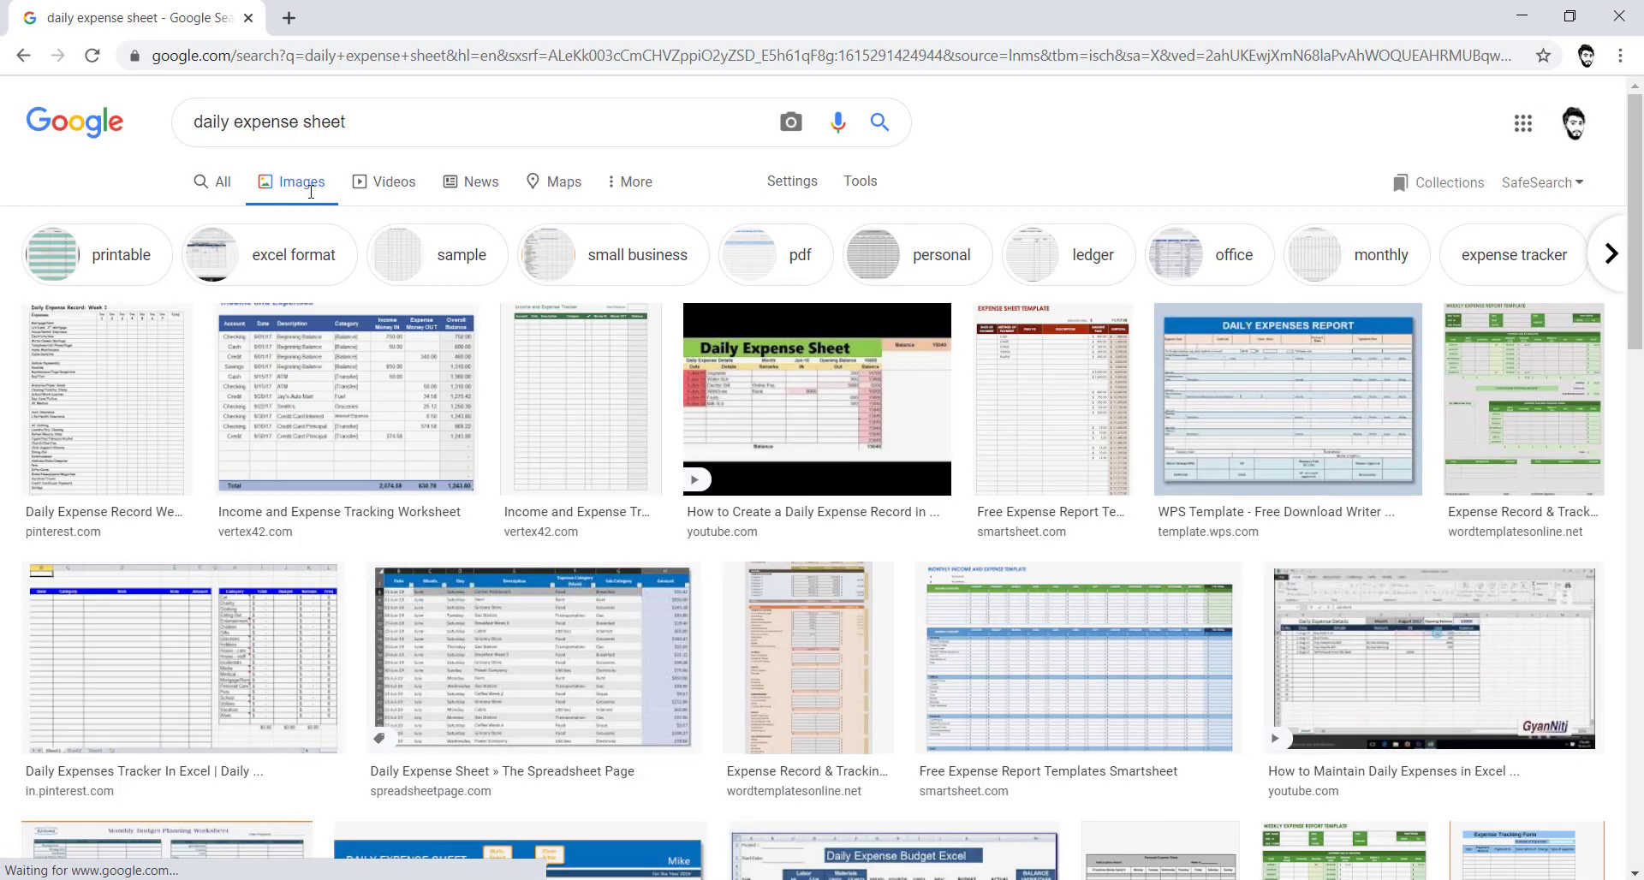
- Preview several expense templates, ending on the Daily Expenses Record Excel Template
click(839, 428)
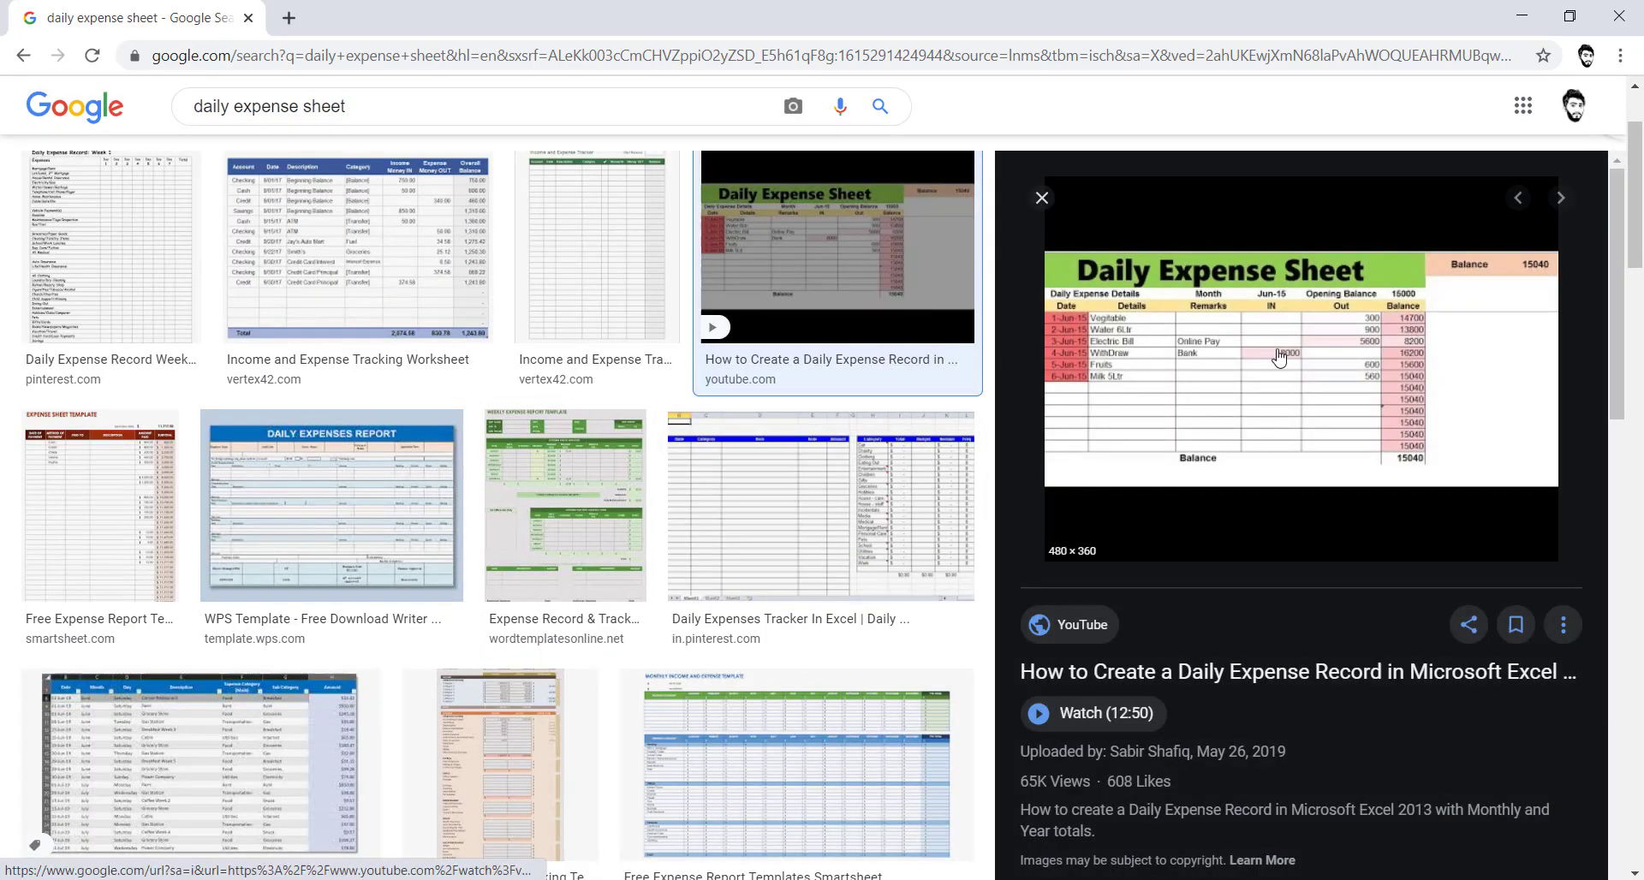
click(421, 286)
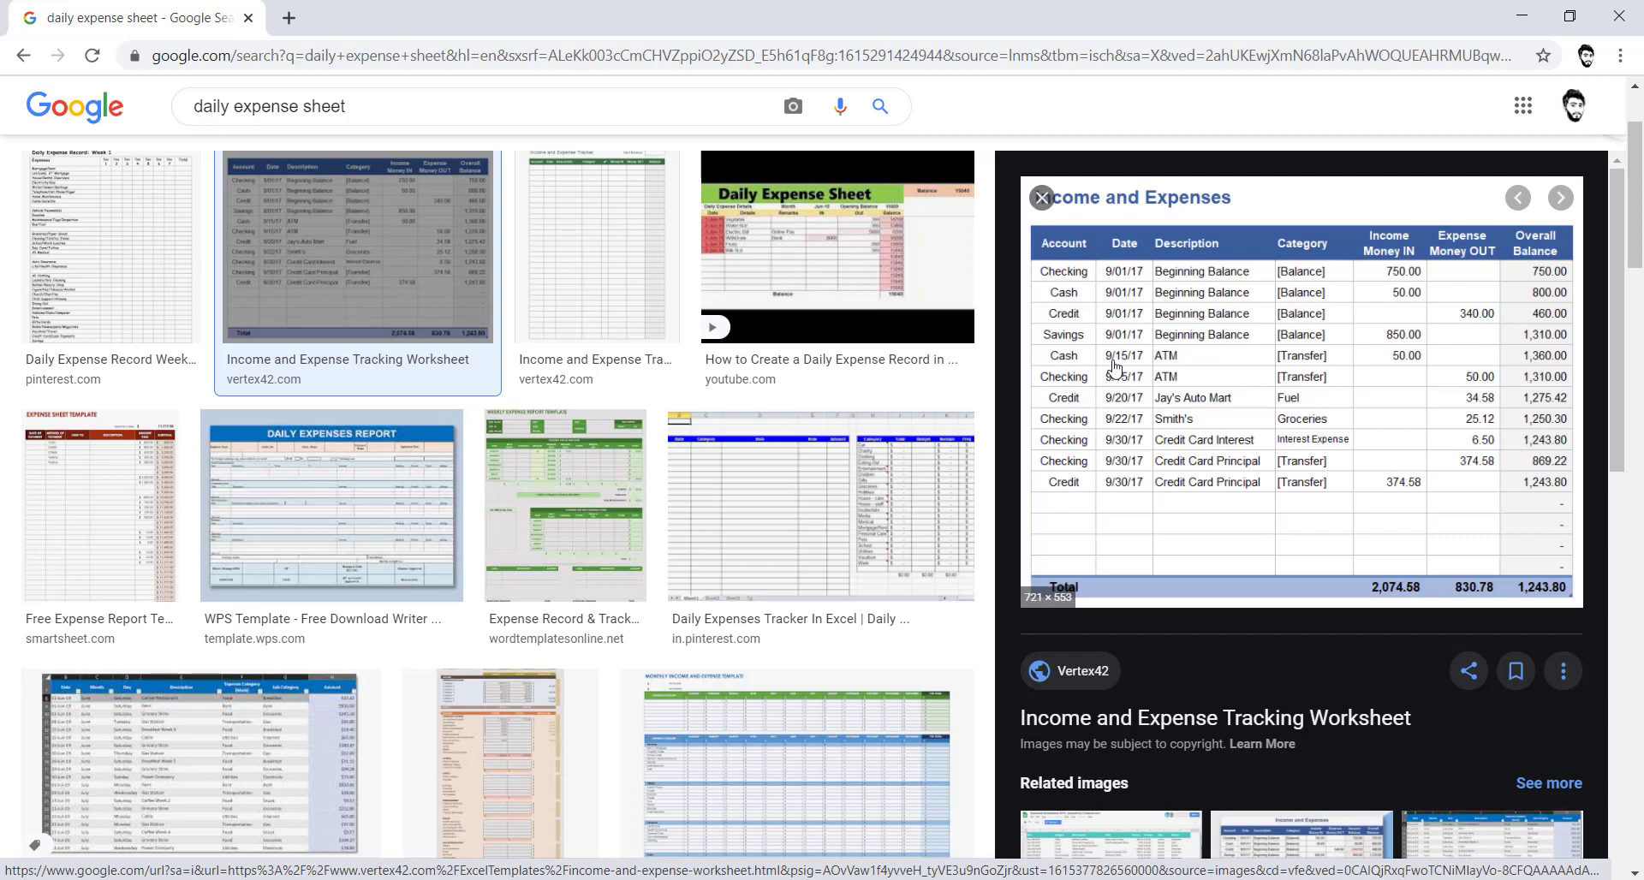
click(330, 512)
click(644, 460)
click(752, 509)
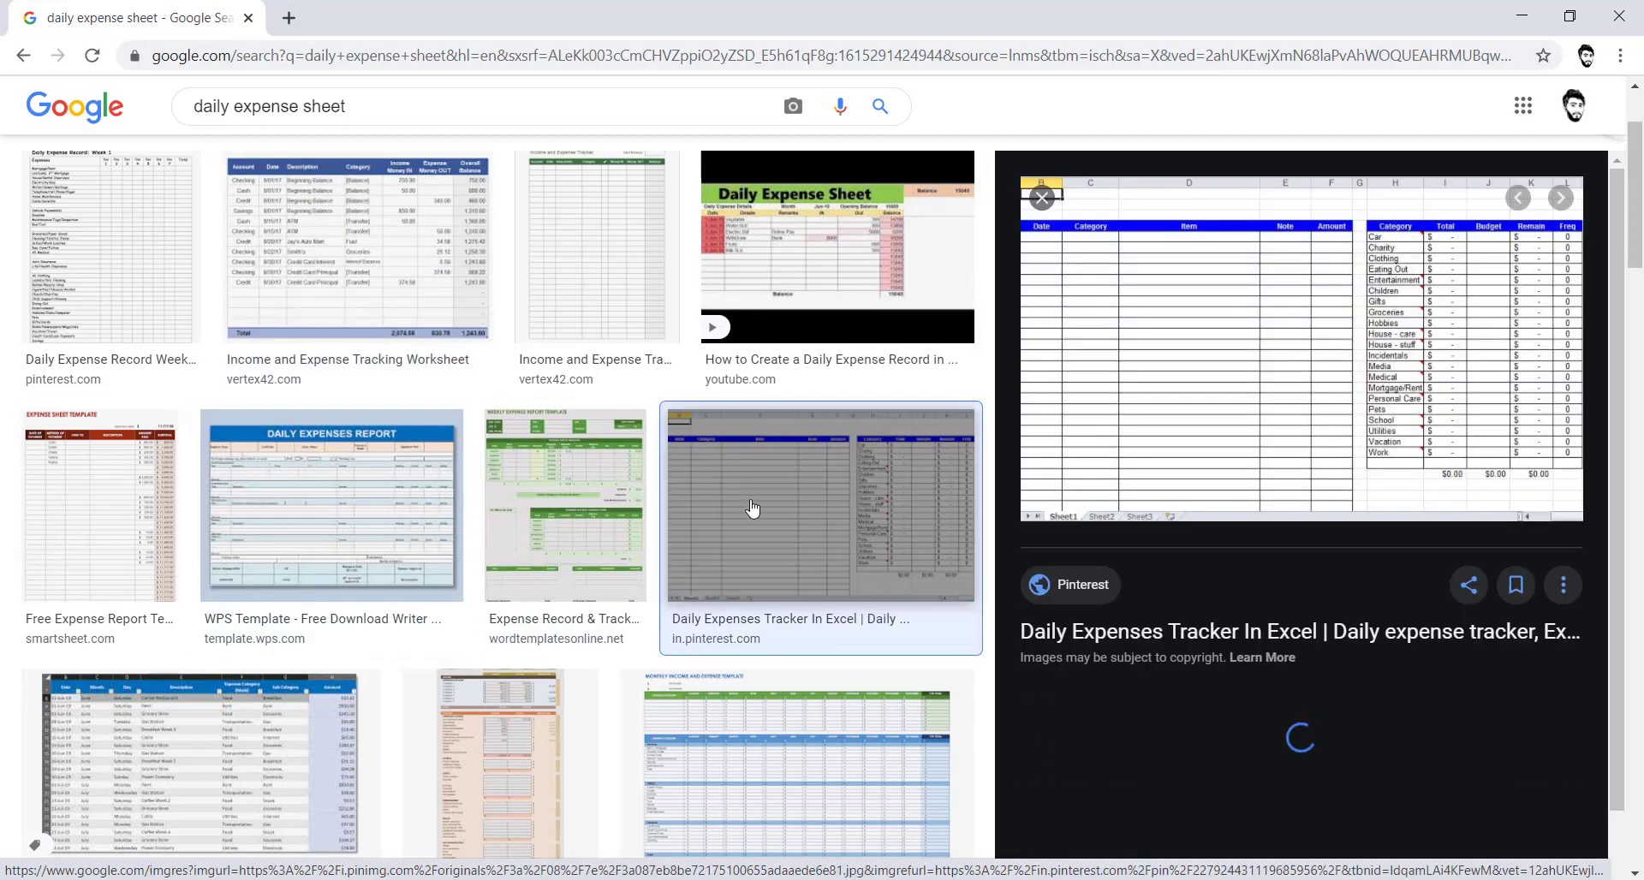
scroll(292, 542, down, 3)
scroll(292, 541, down, 3)
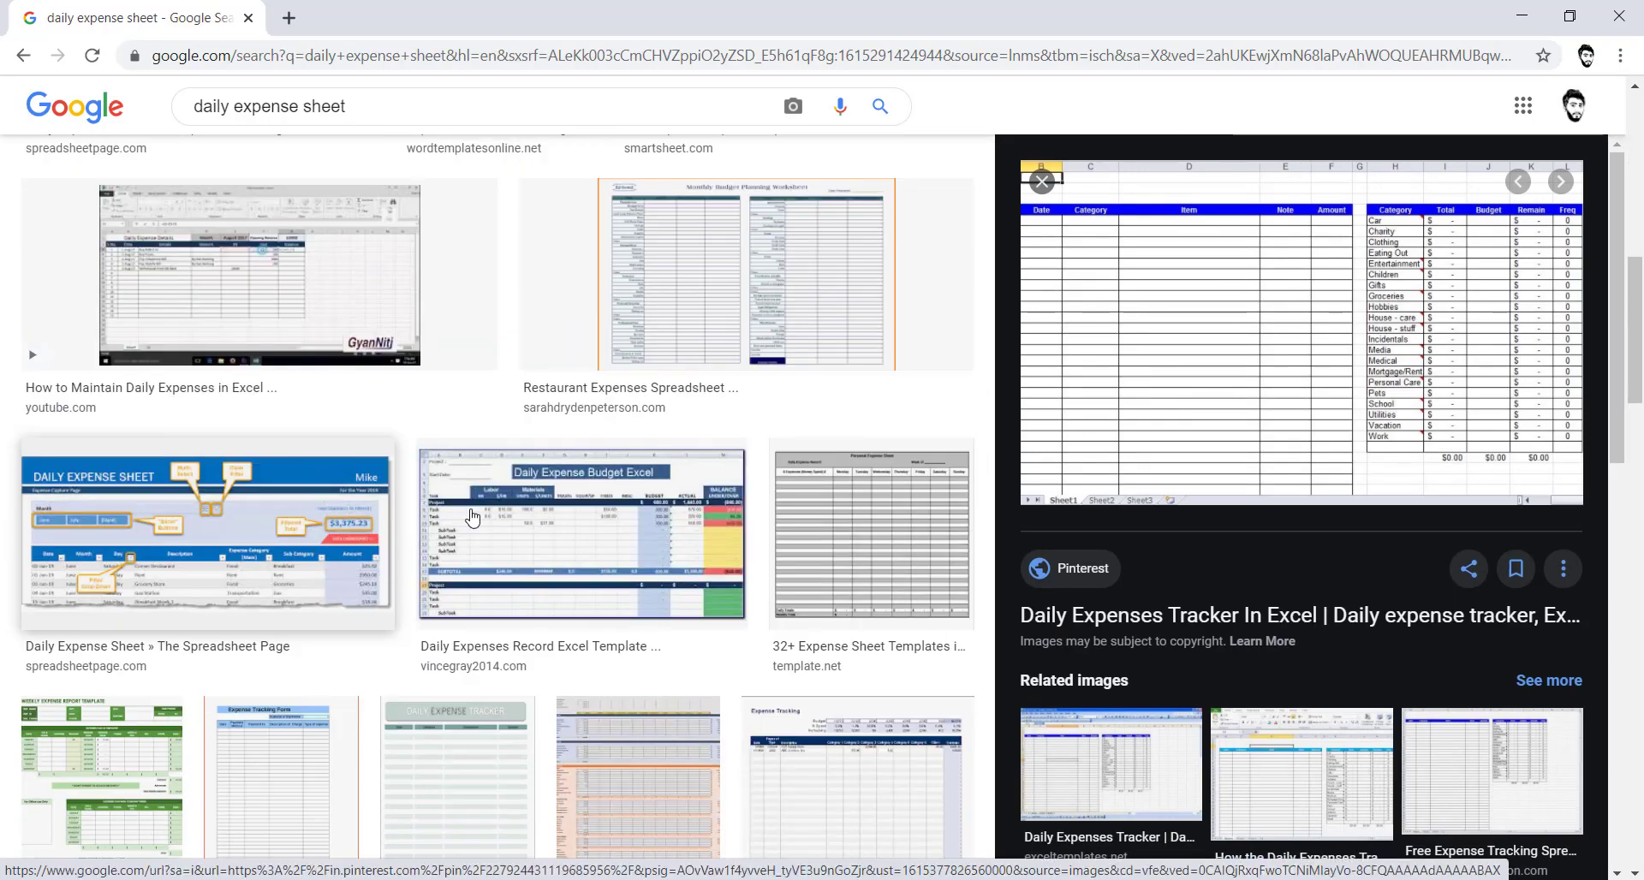
scroll(415, 594, up, 6)
scroll(479, 506, down, 10)
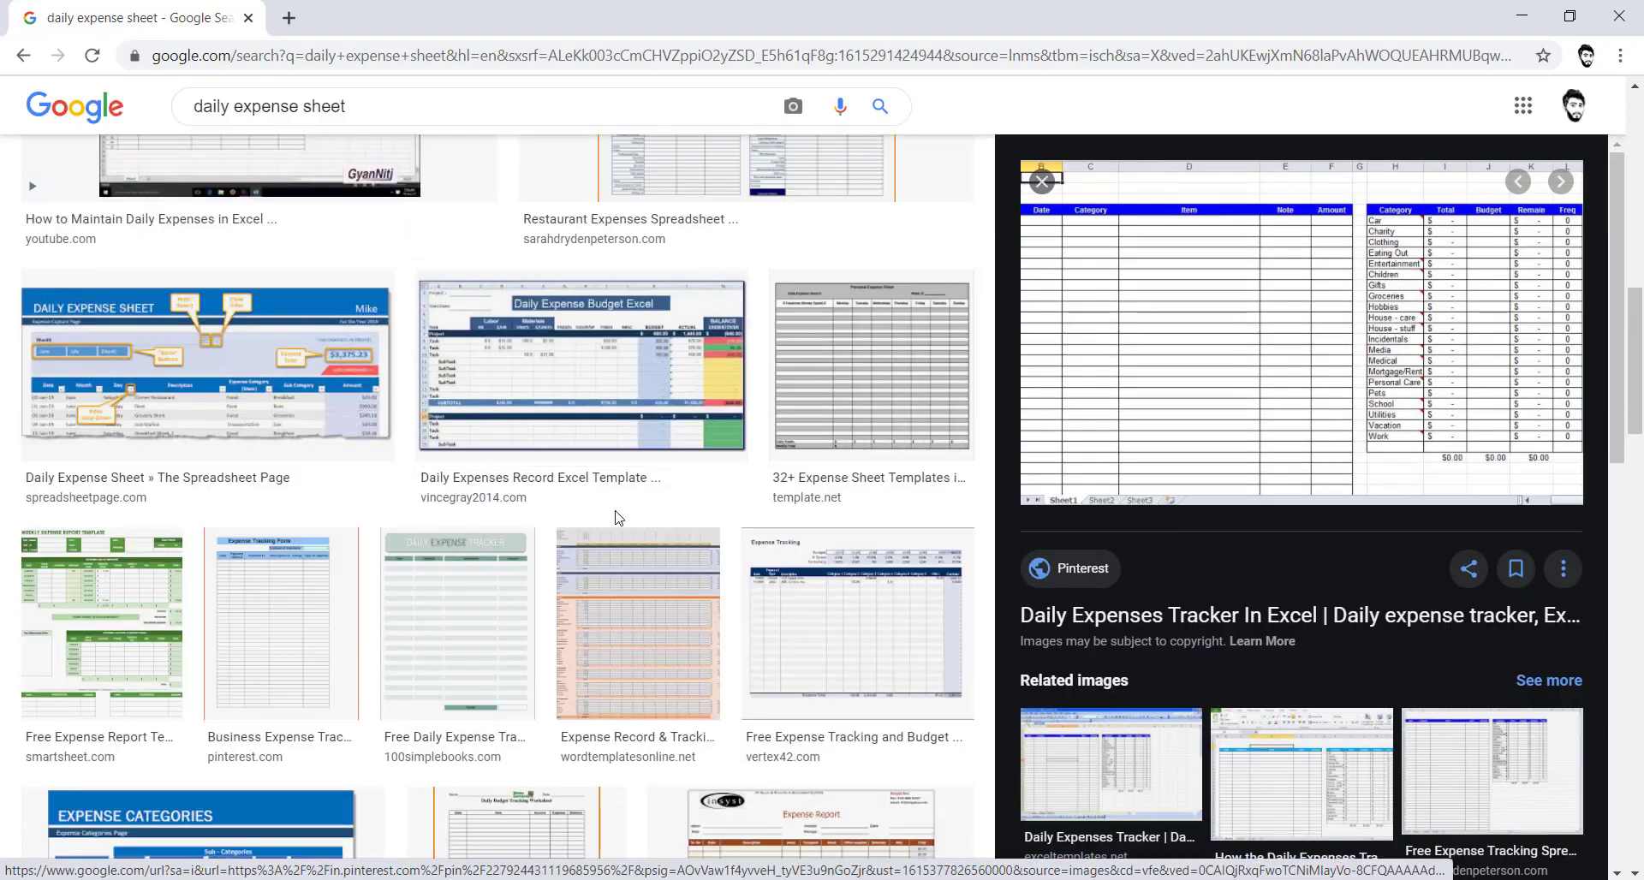
click(676, 392)
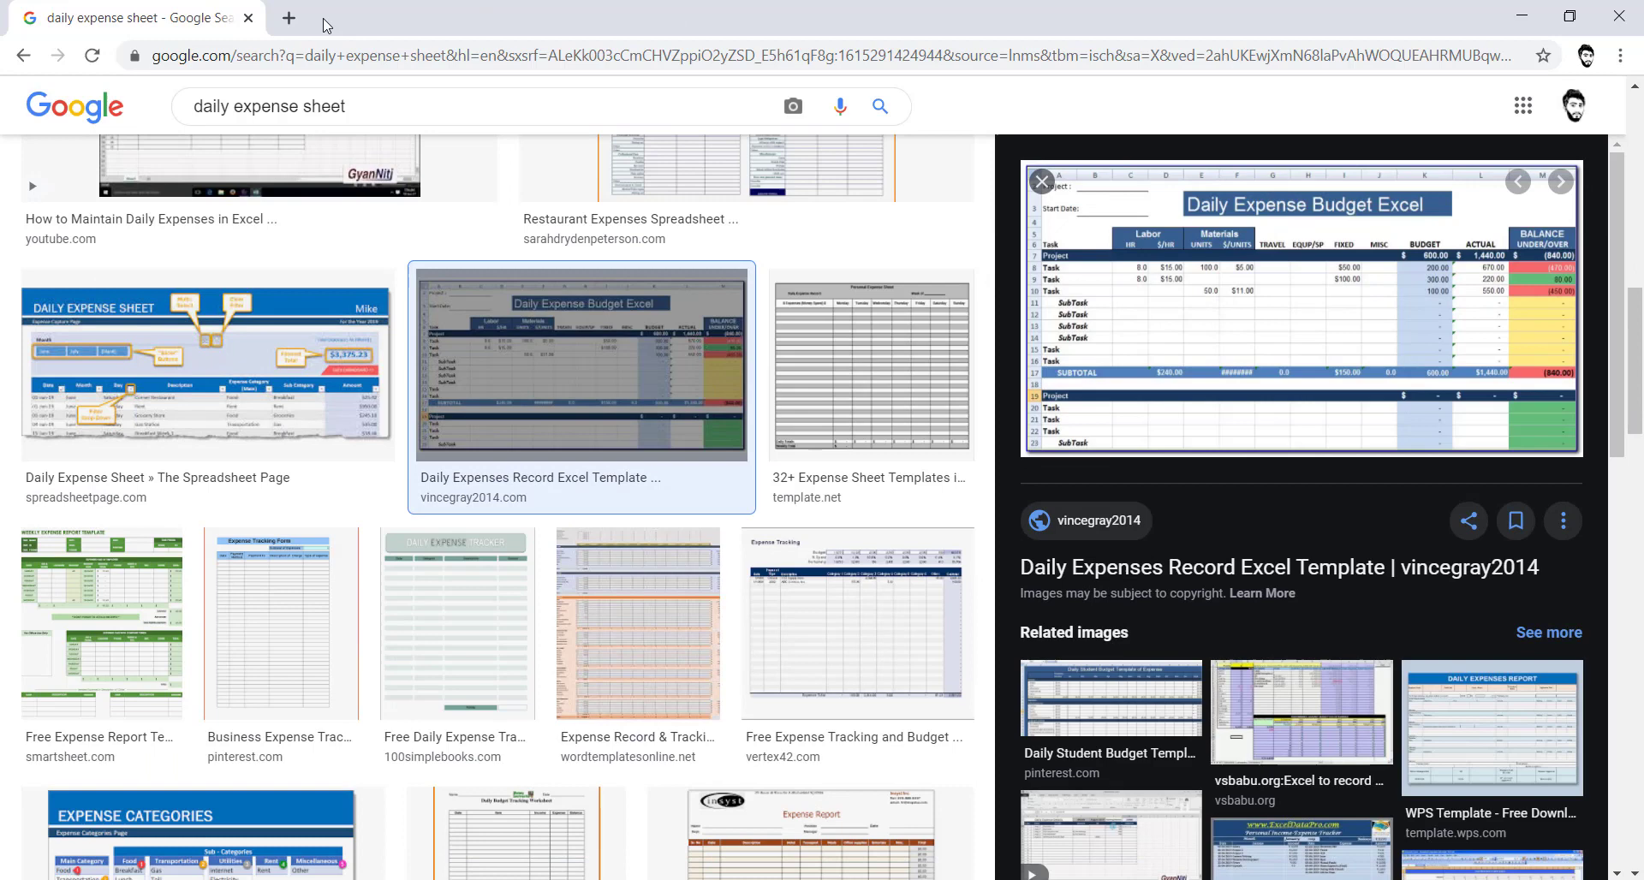
- In a new browser tab, start a blank Google Sheets spreadsheet via the Google apps menu
click(289, 18)
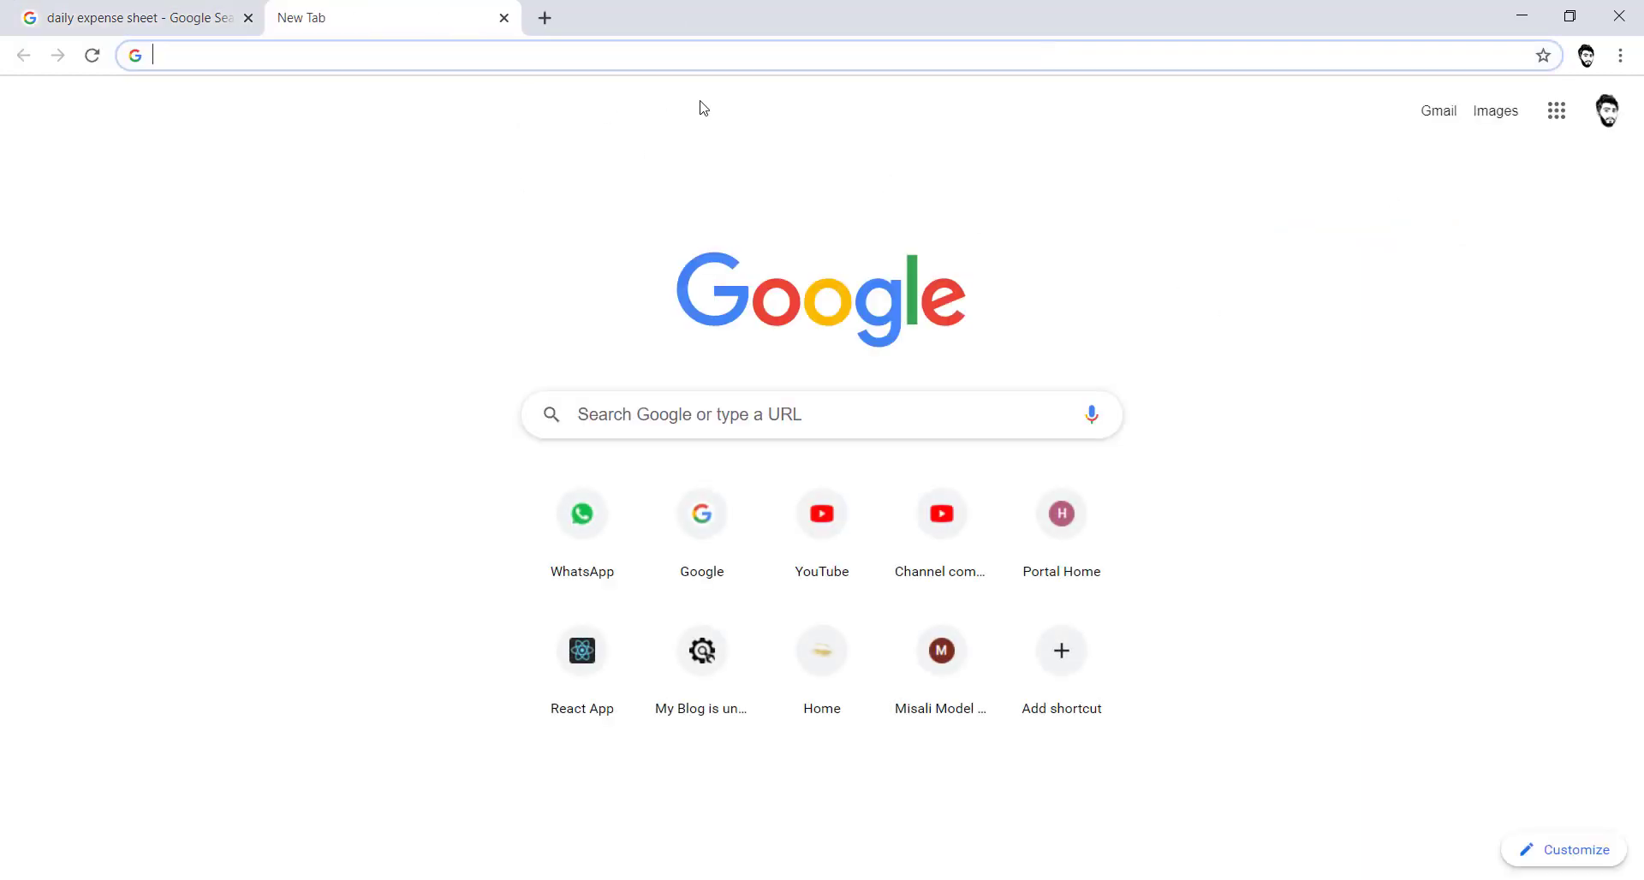
click(700, 509)
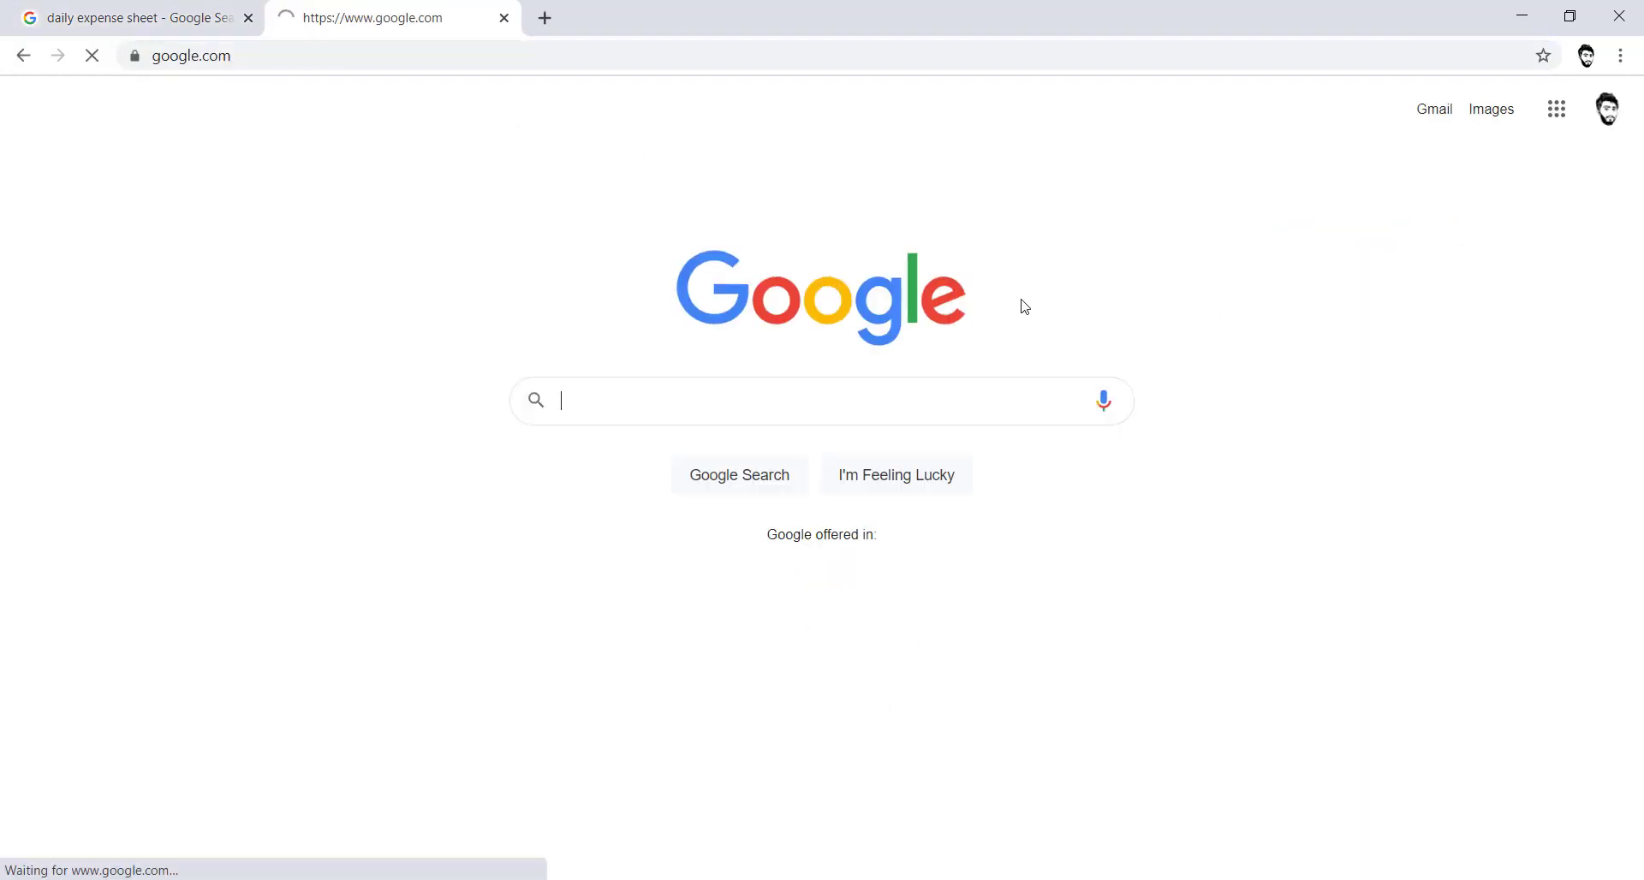
click(1556, 114)
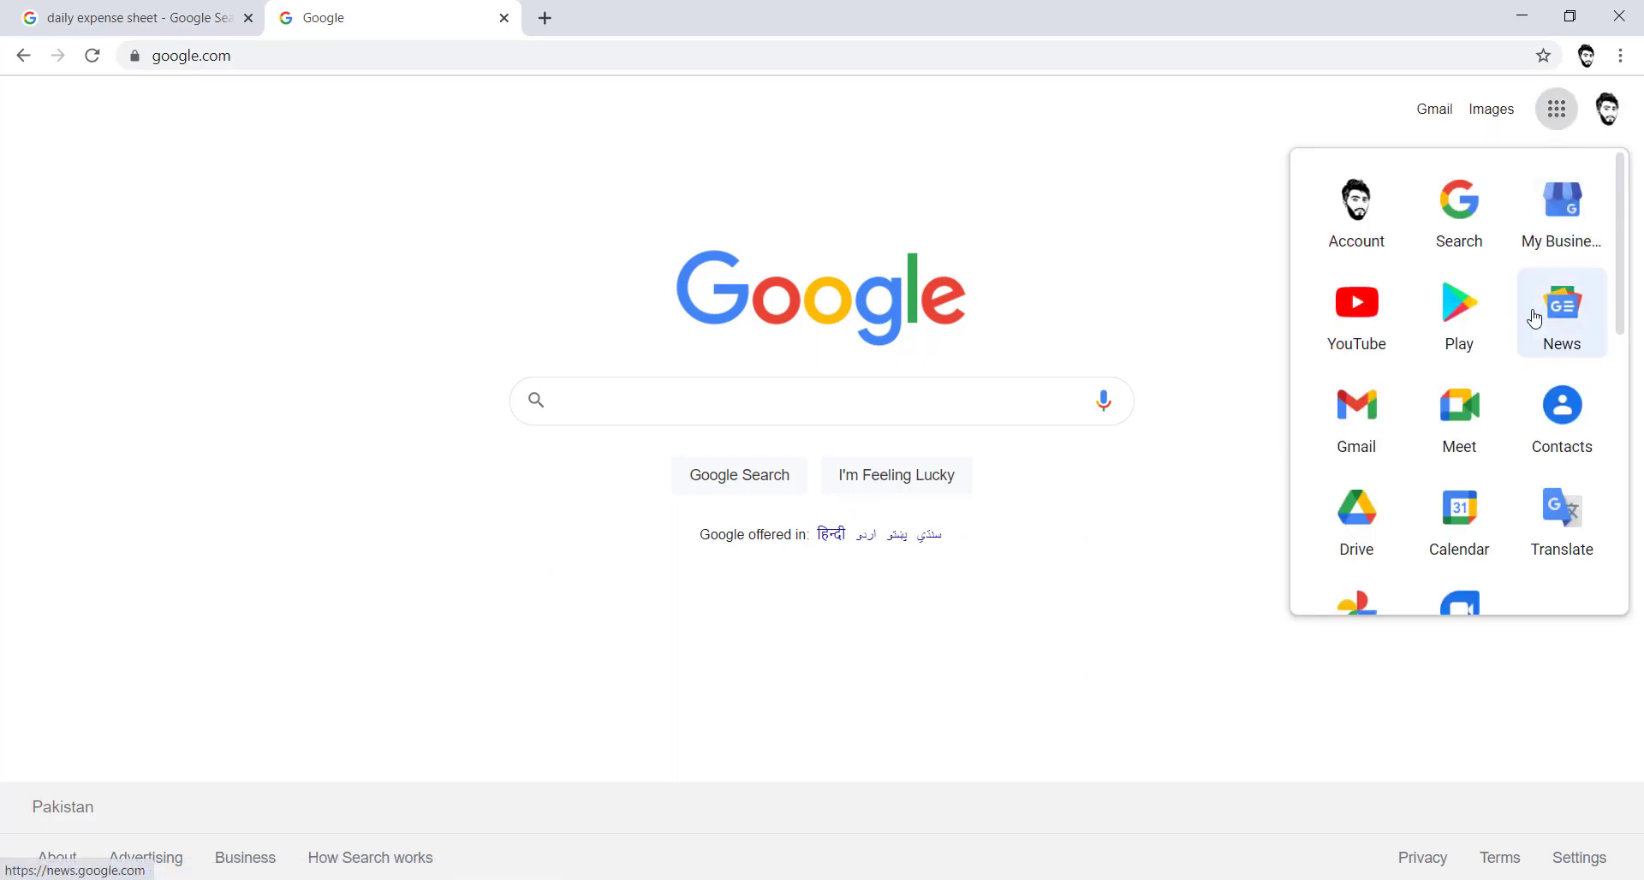
scroll(1490, 315, down, 1)
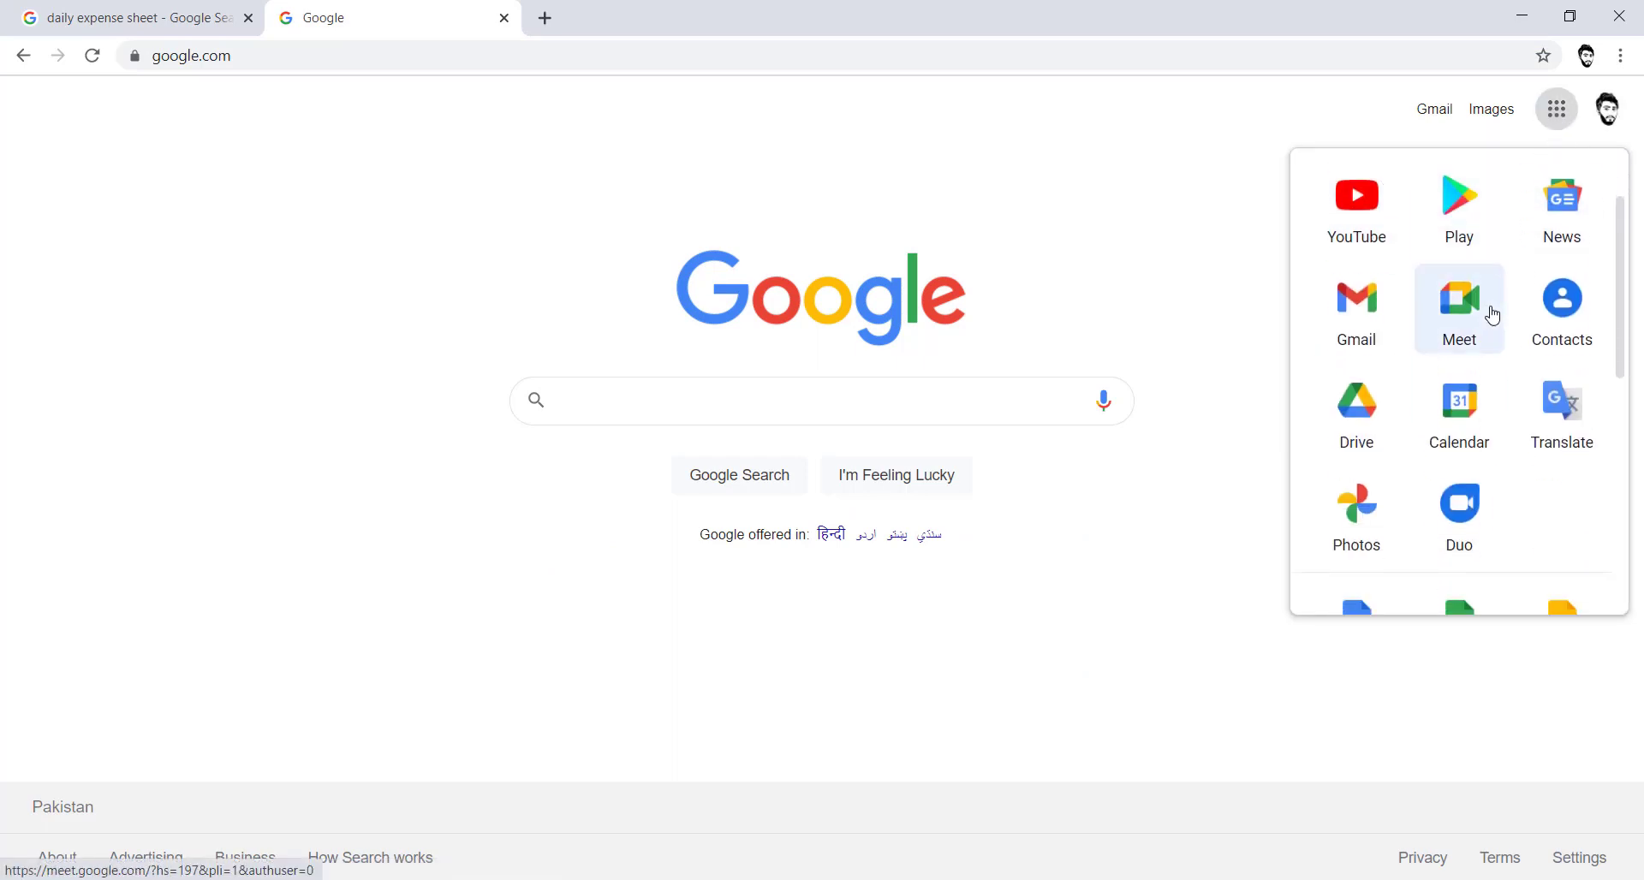
scroll(1479, 331, down, 4)
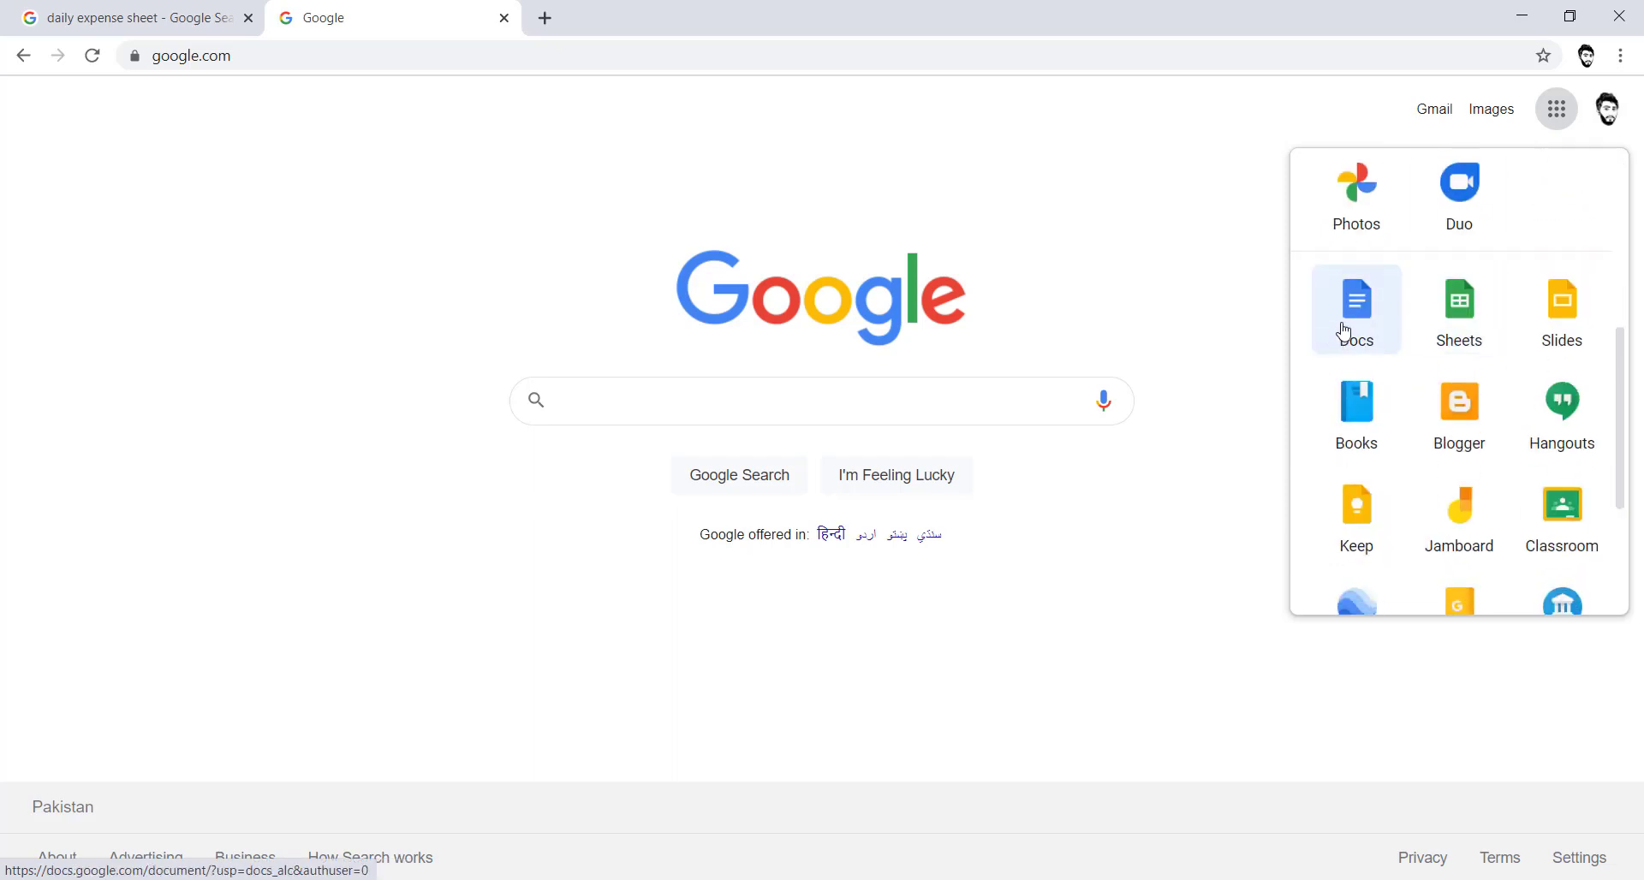
click(1471, 315)
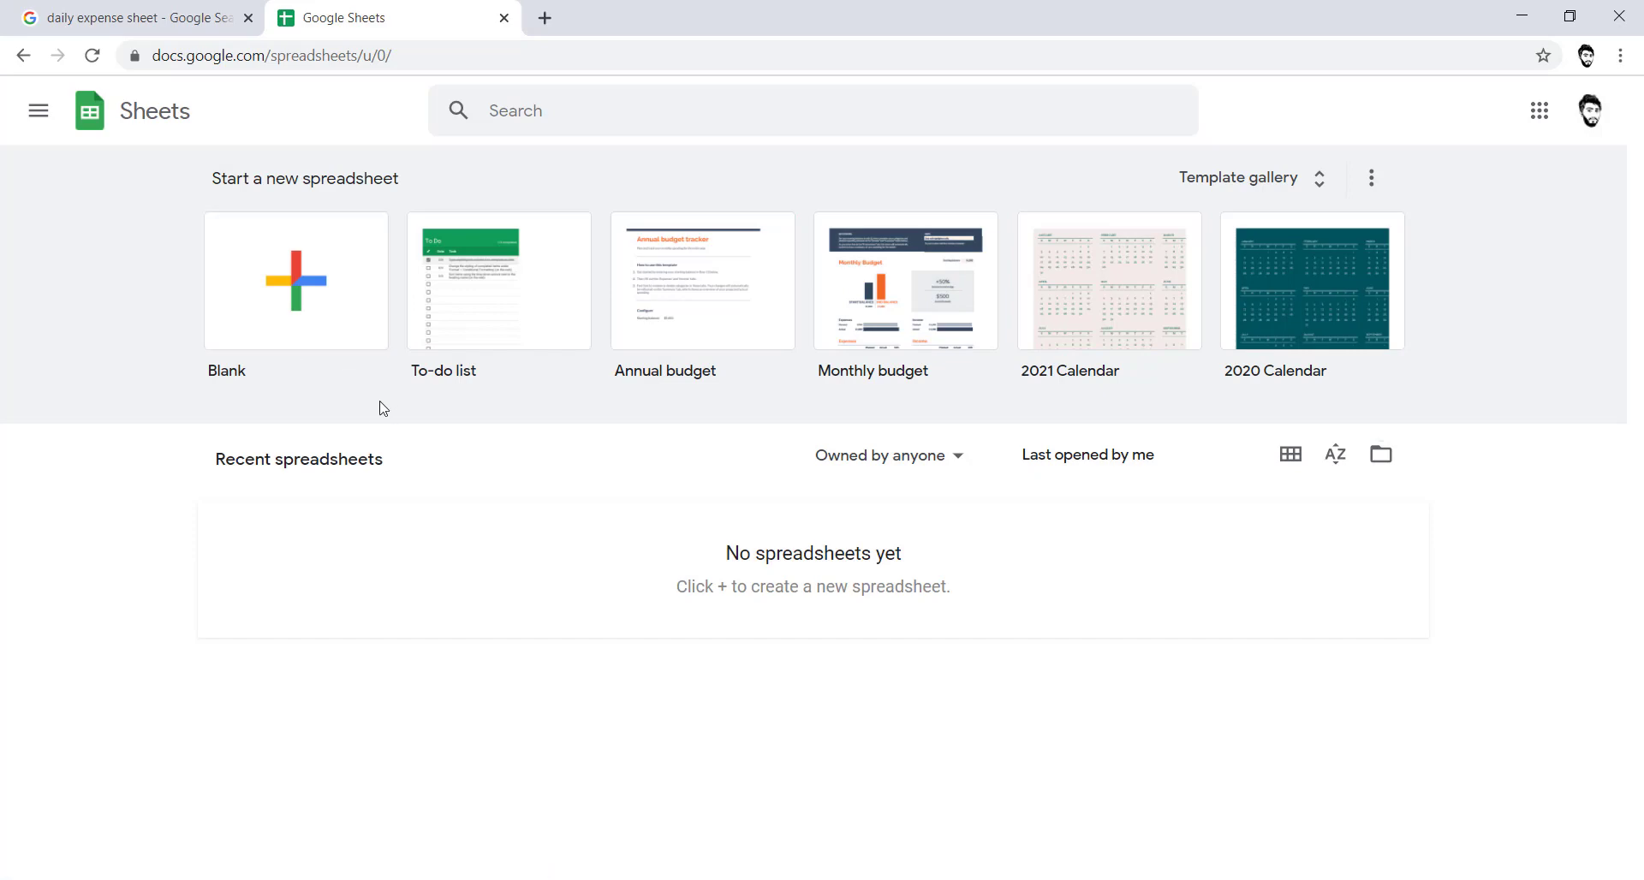
click(301, 302)
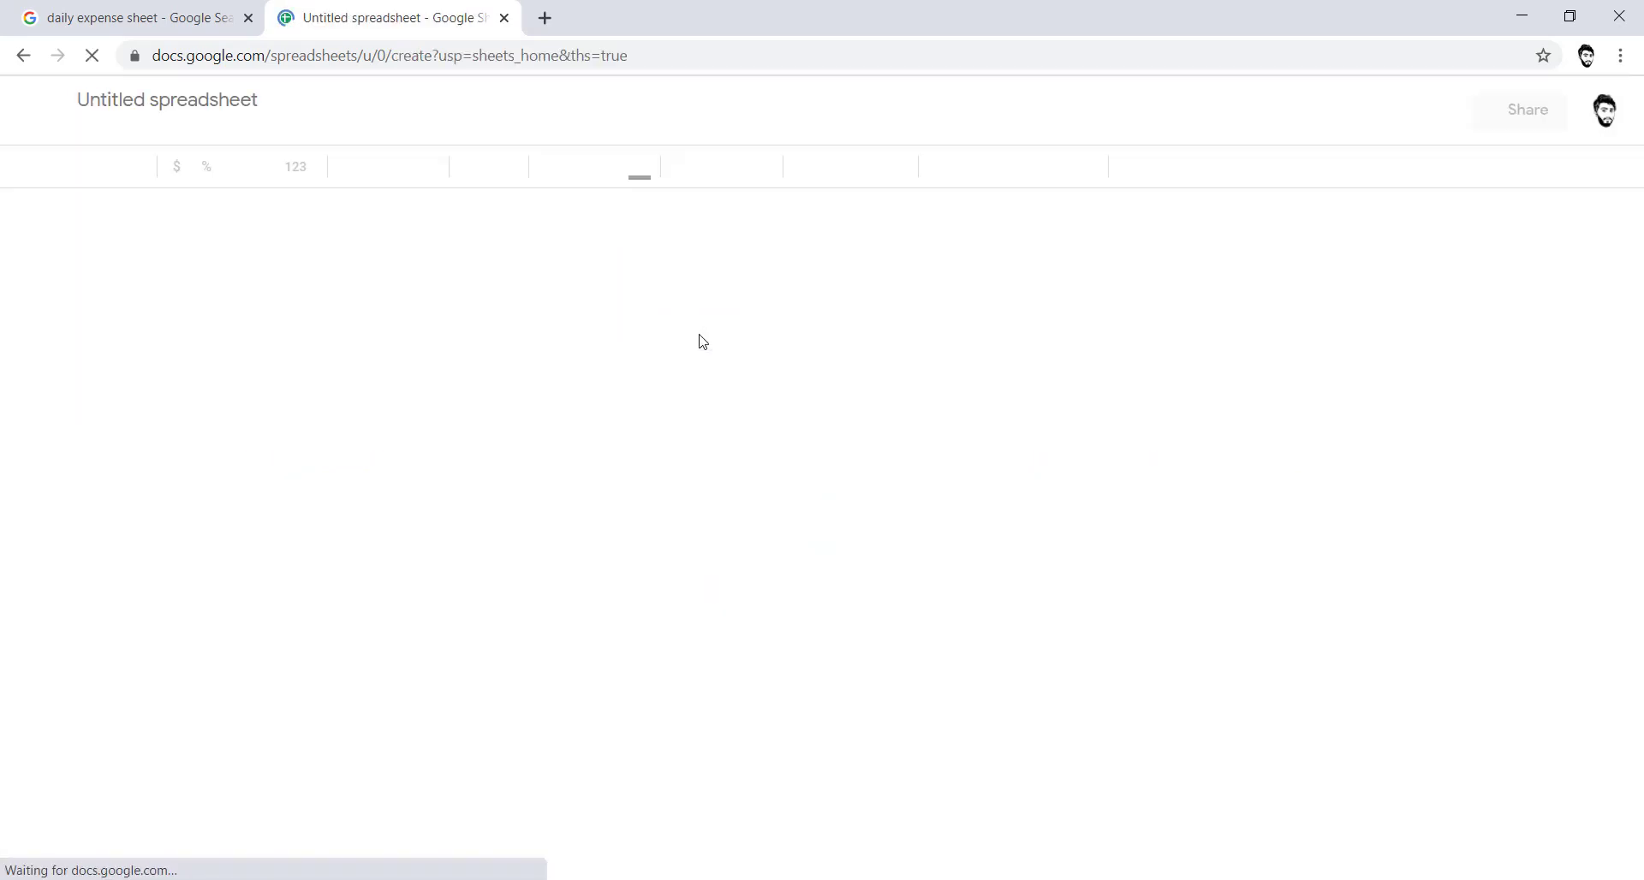
- Rename the spreadsheet to 'Office Expense Sheet'
click(212, 101)
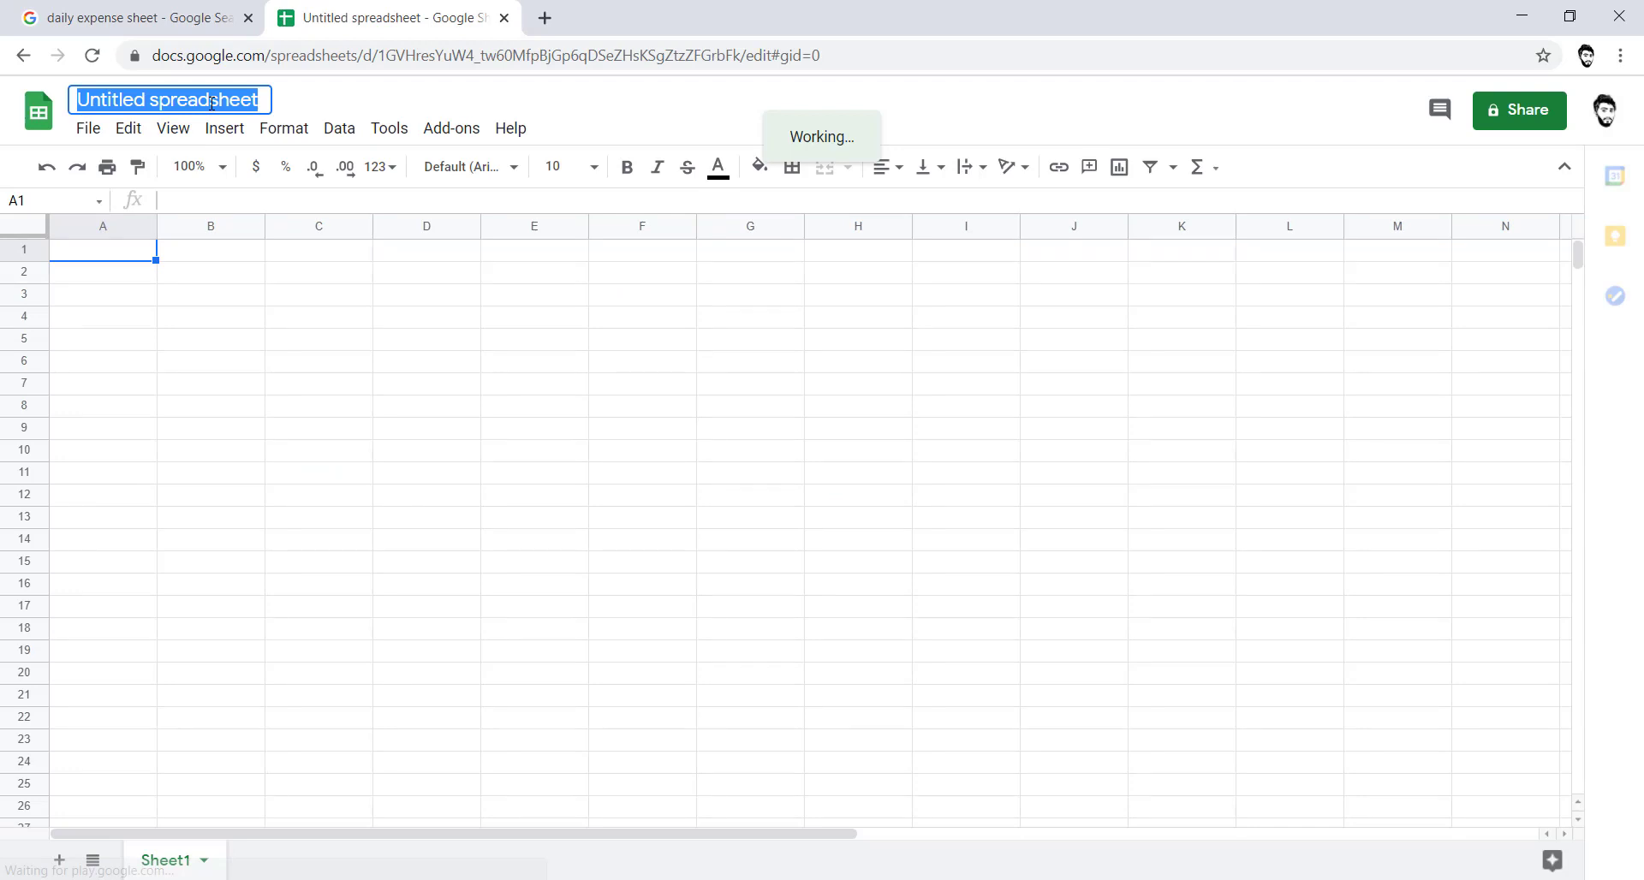
text(Offica)
key(ctrl+a)
text(Of)
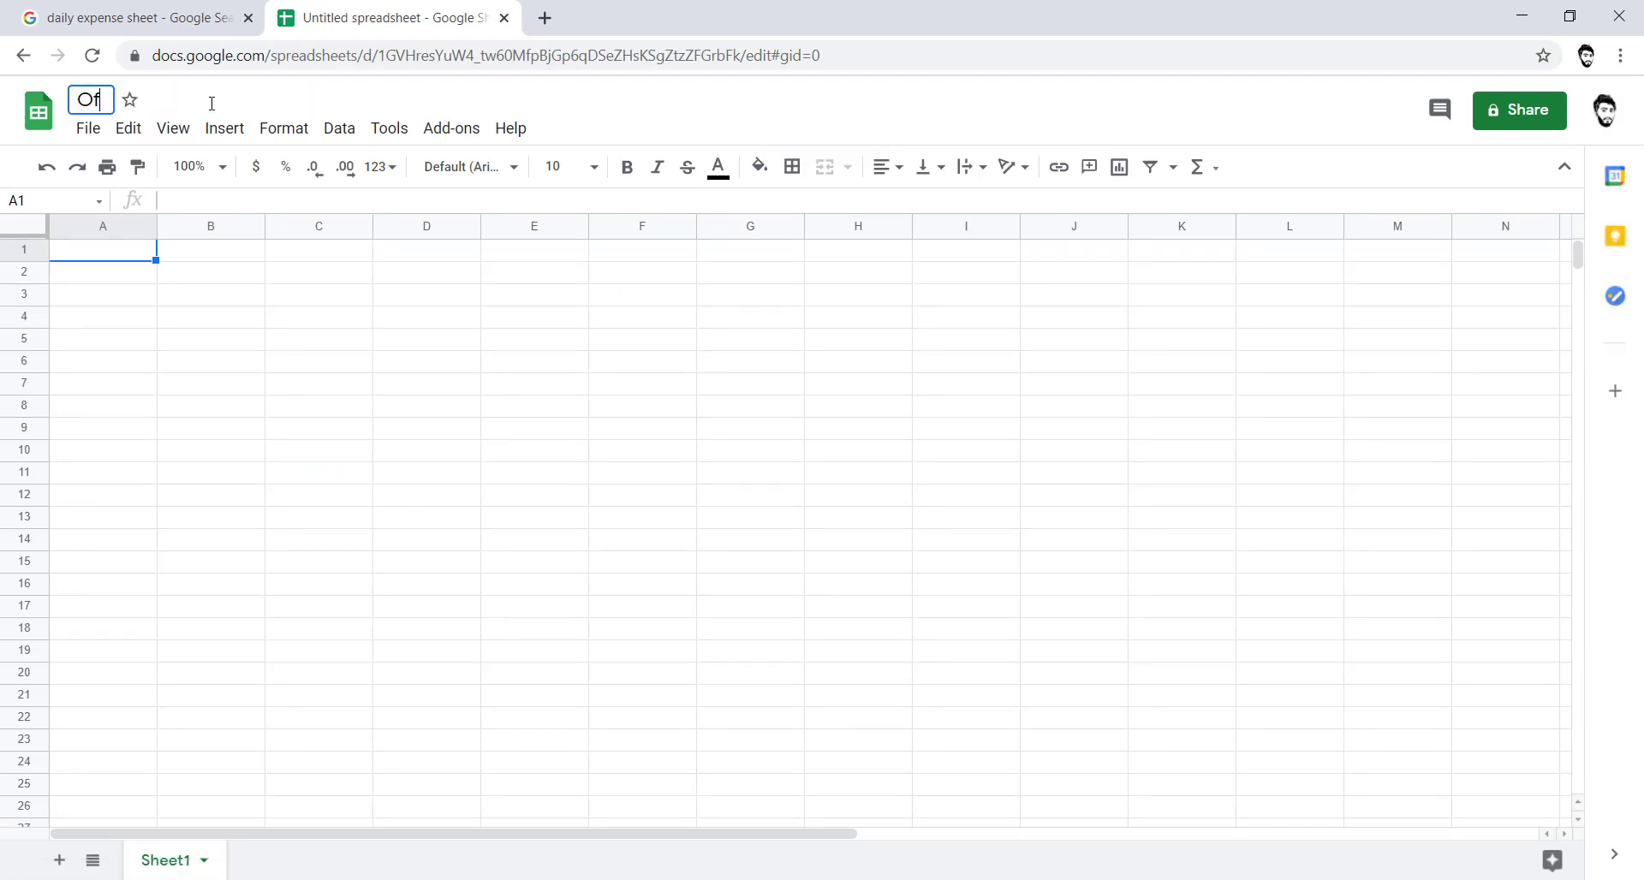
text(fice Expene)
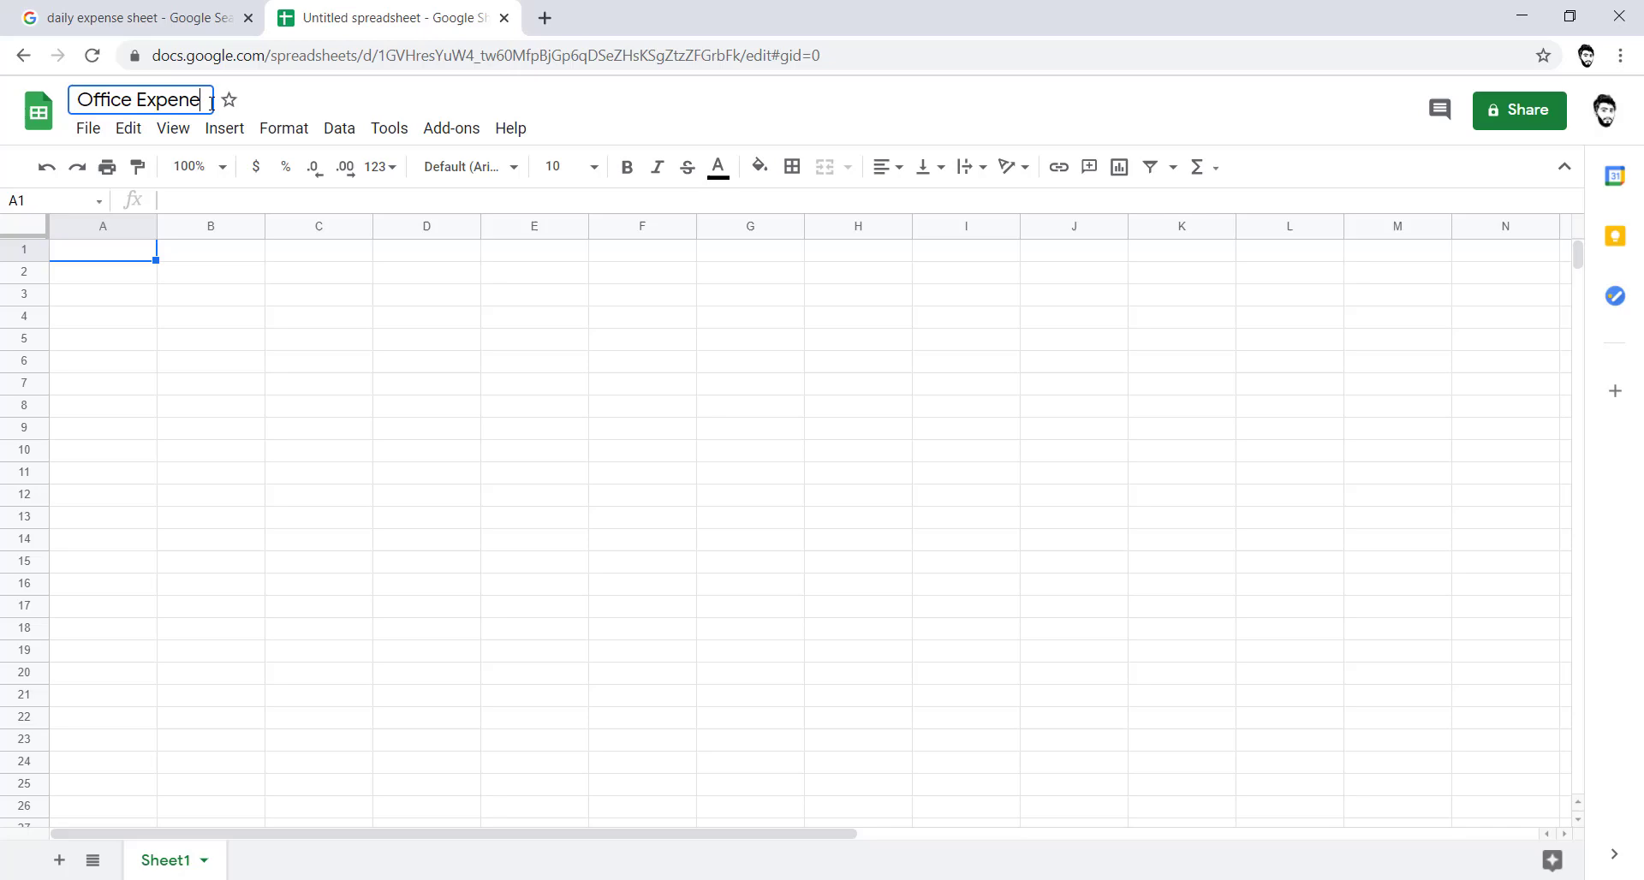
key(BackSpace)
text(se Sheet)
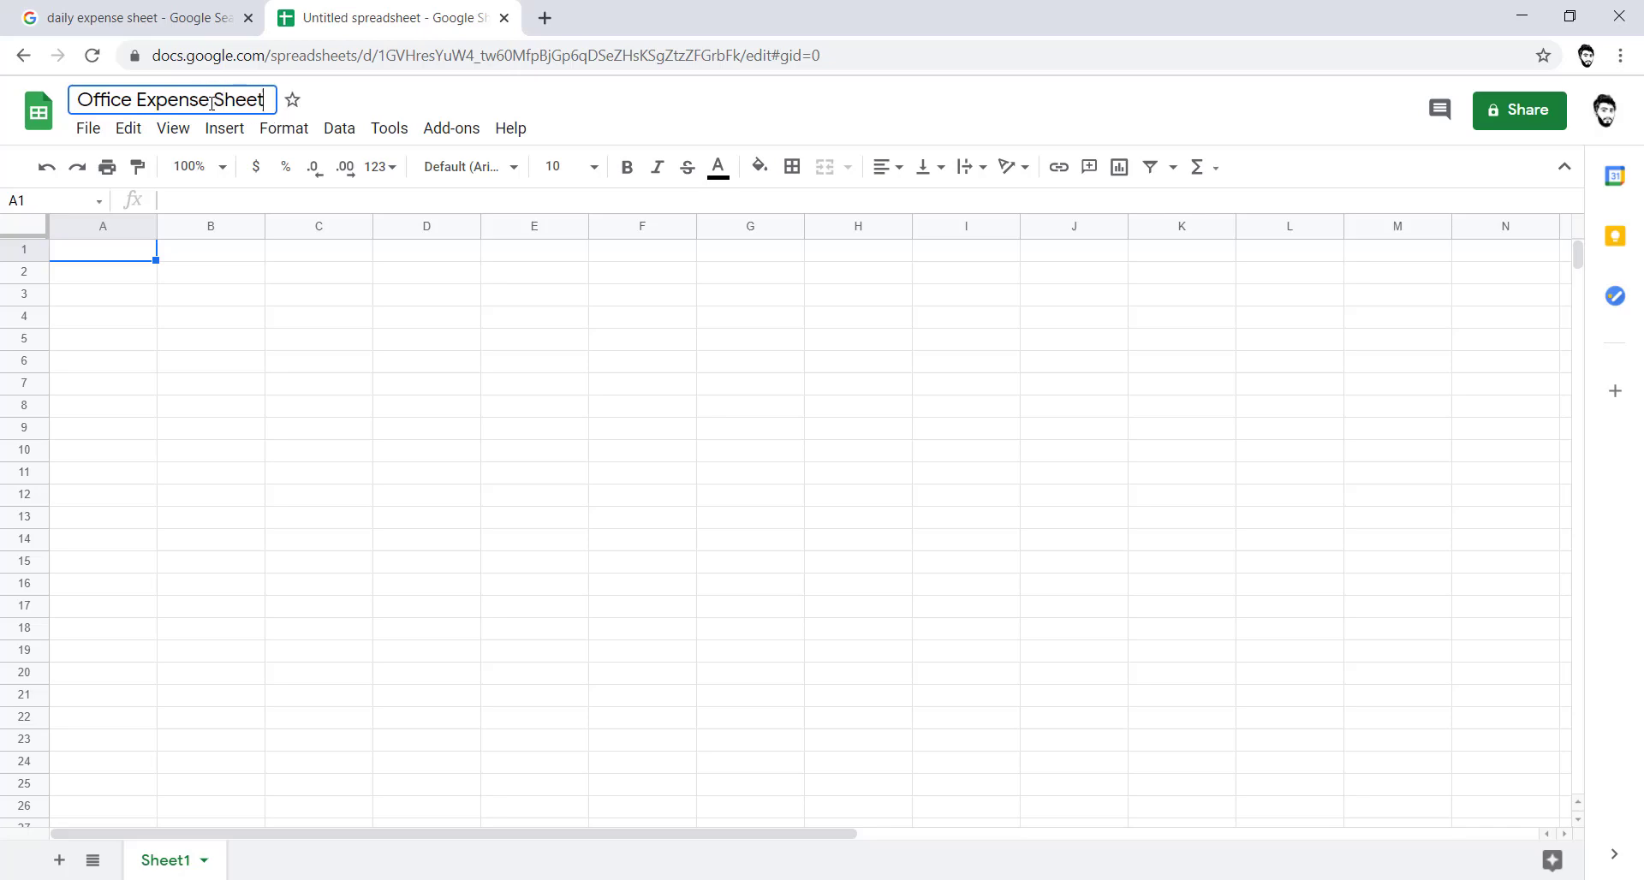
key(Return)
- Back in the image results, preview templates, ending on the Vertex42 Income and Expense Tracker
click(141, 295)
click(137, 7)
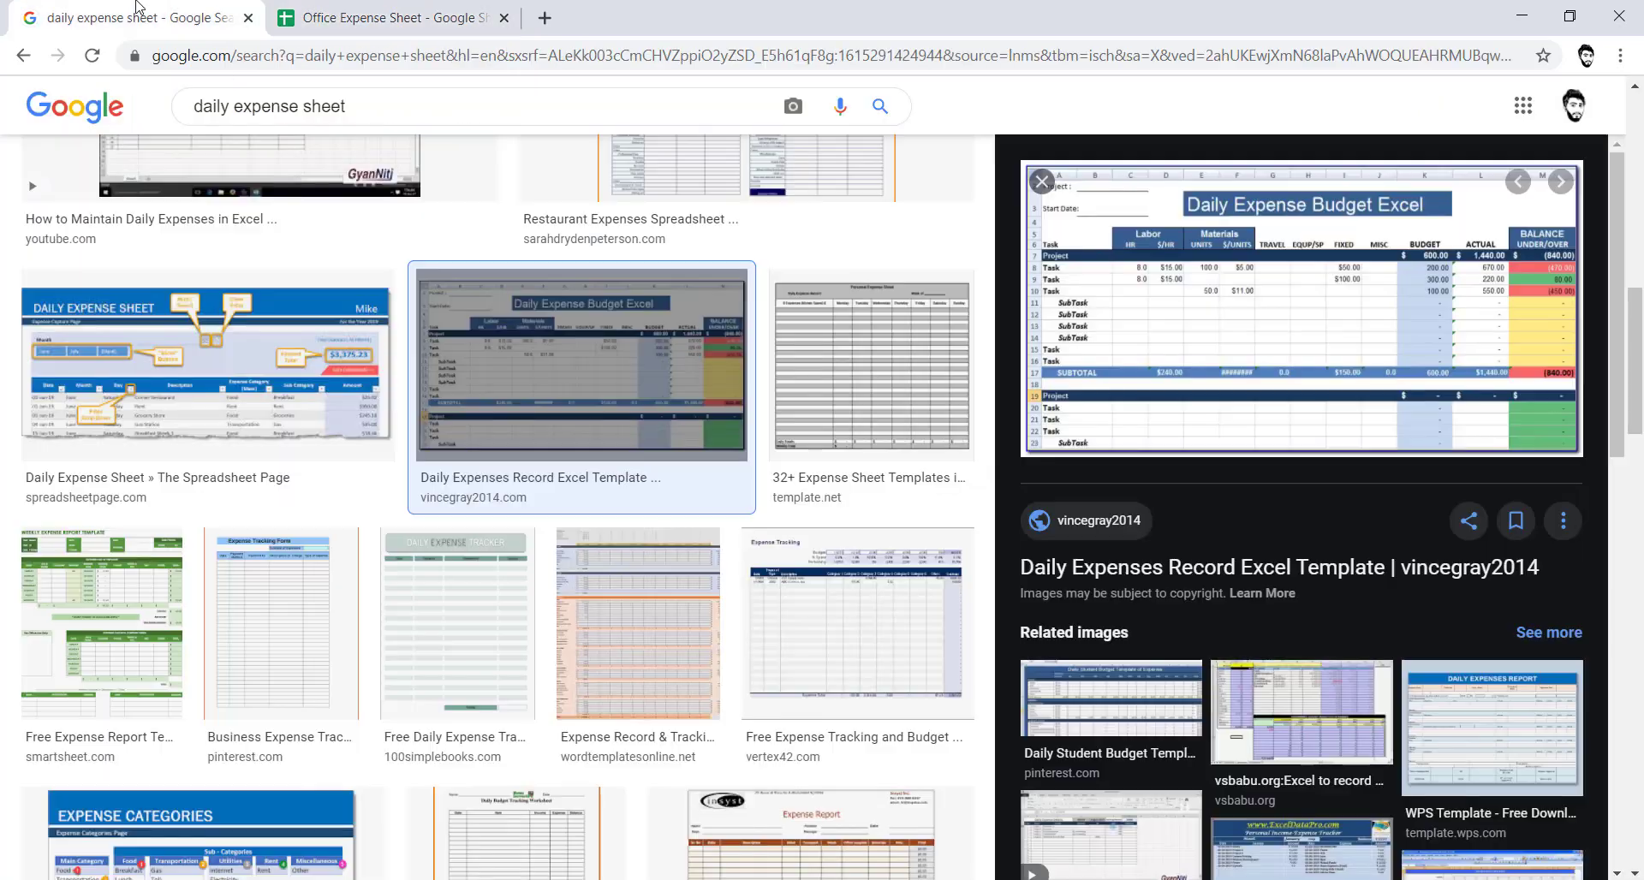
scroll(754, 310, up, 3)
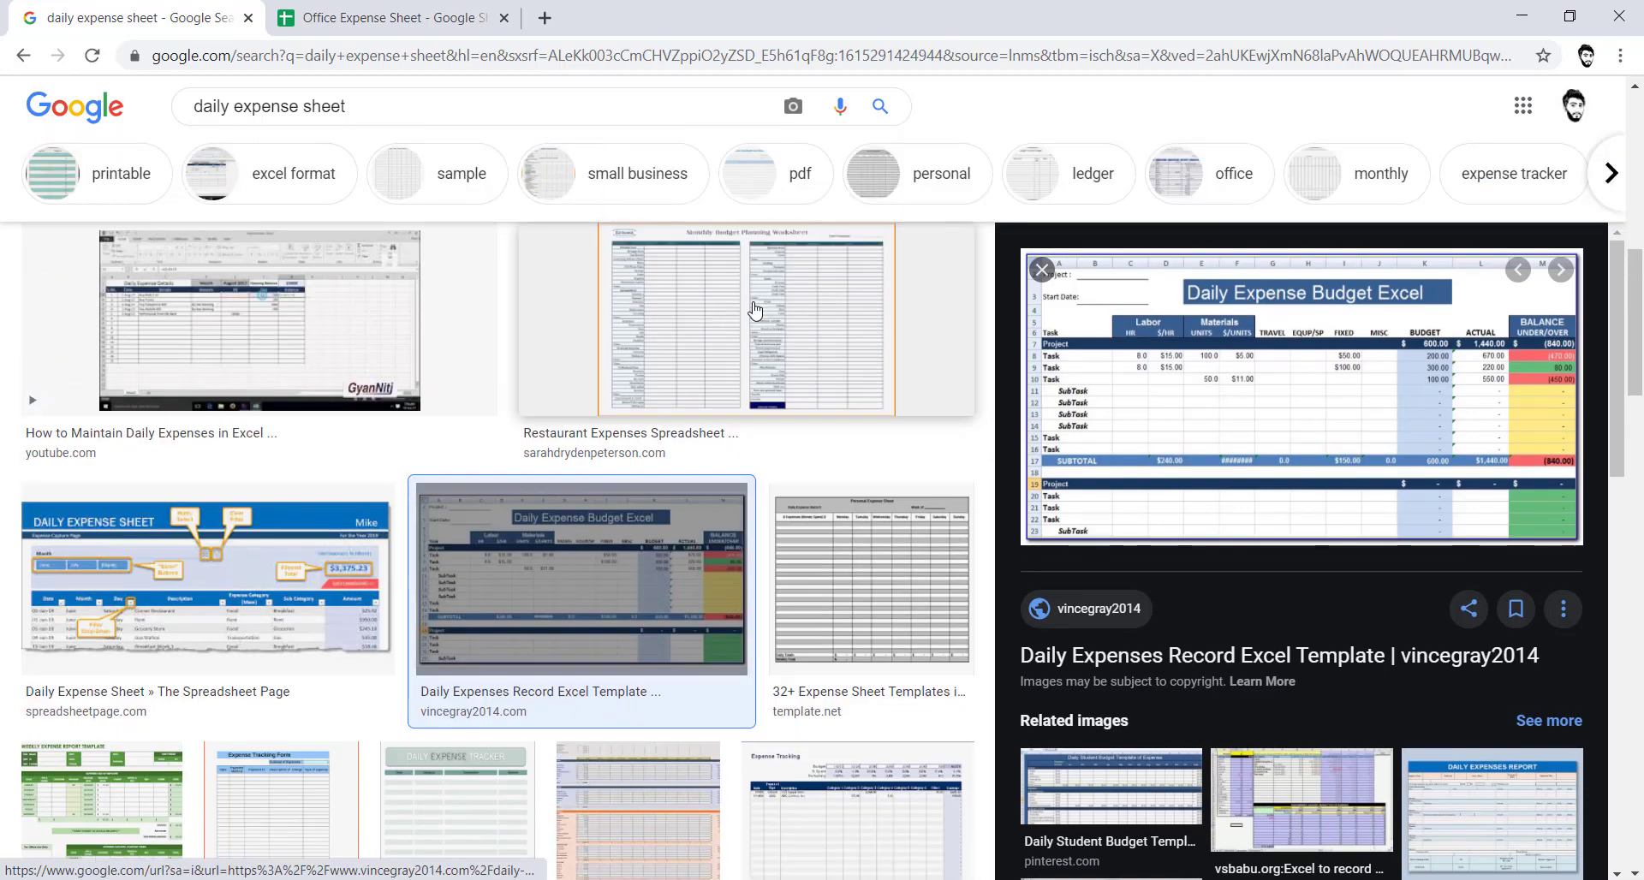
click(755, 310)
scroll(728, 360, up, 10)
click(711, 390)
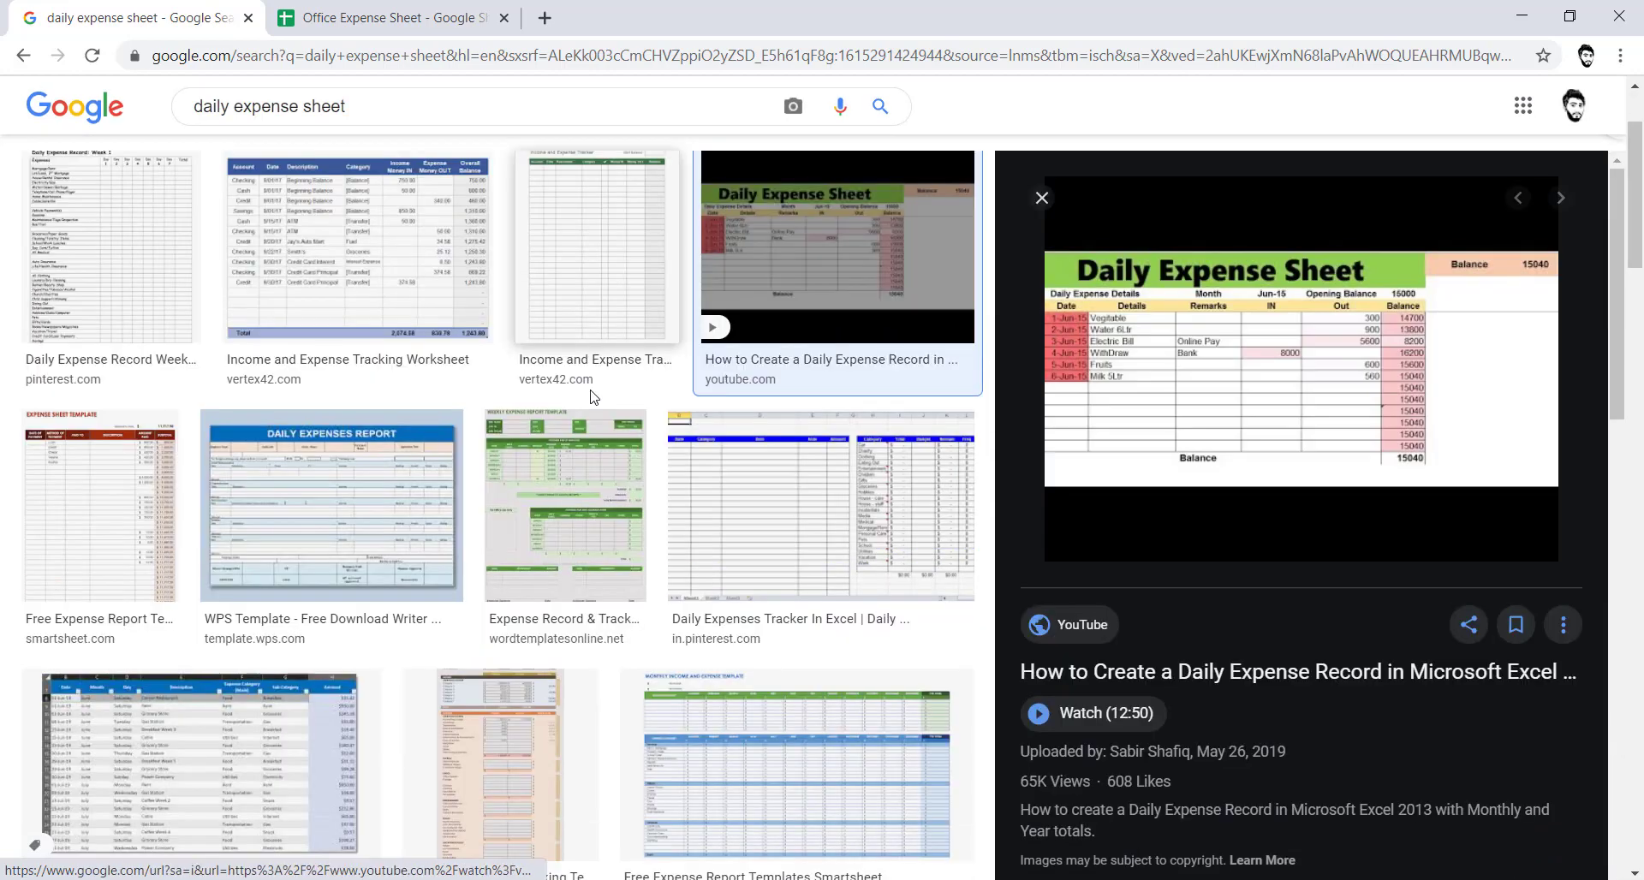
click(534, 331)
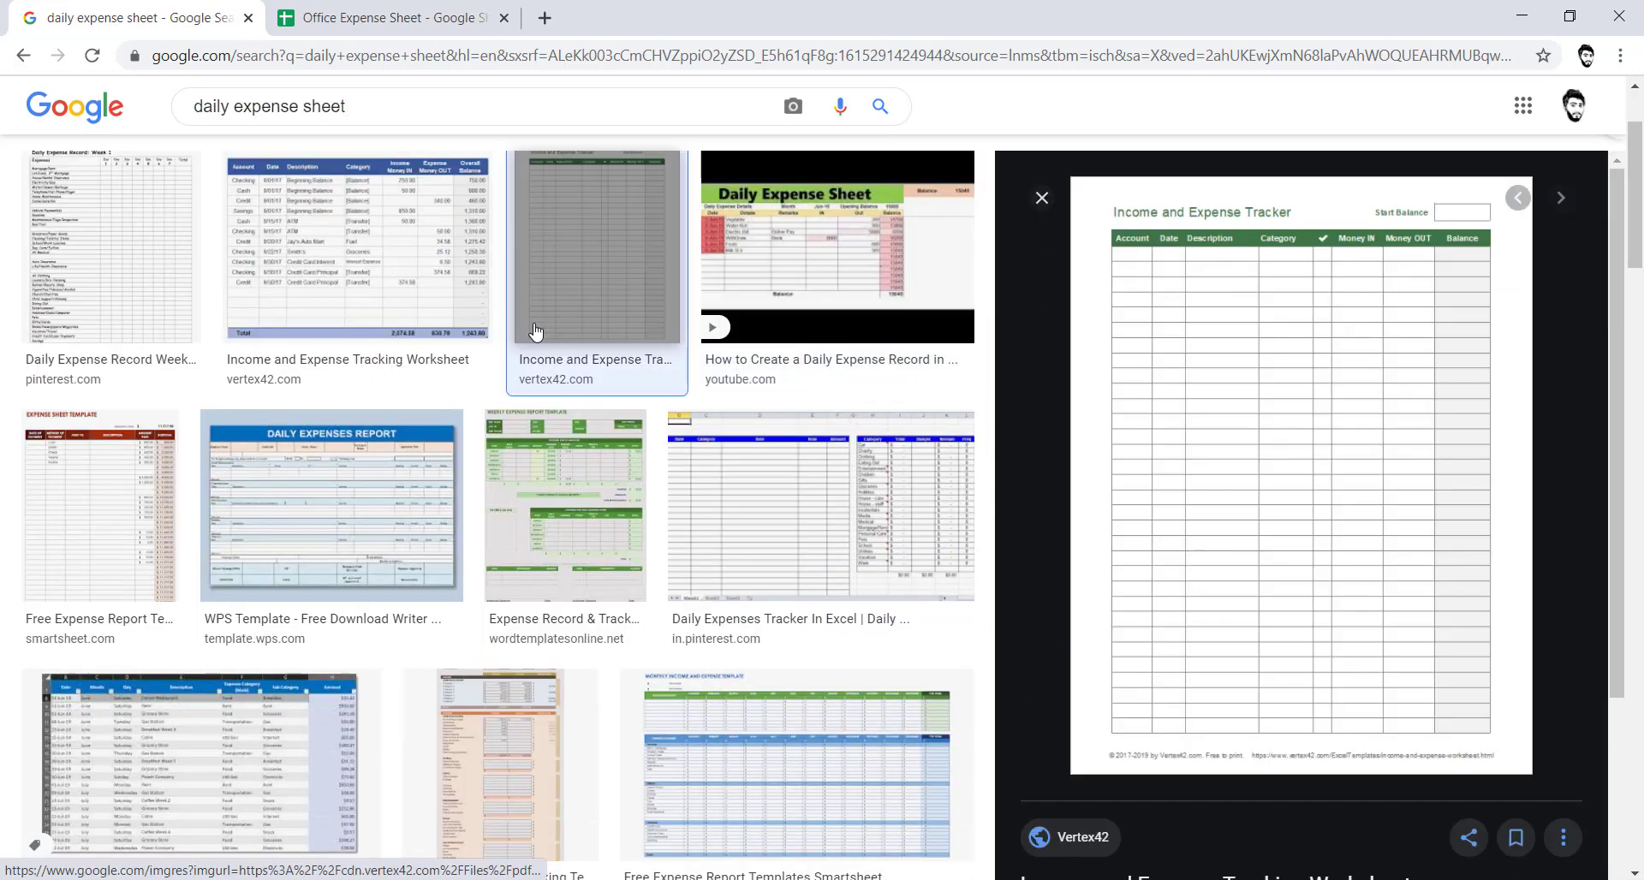
- Enter the headers S.N, Details, Remarks, In, Out and Balance across A3:F3
click(385, 18)
text(S.)
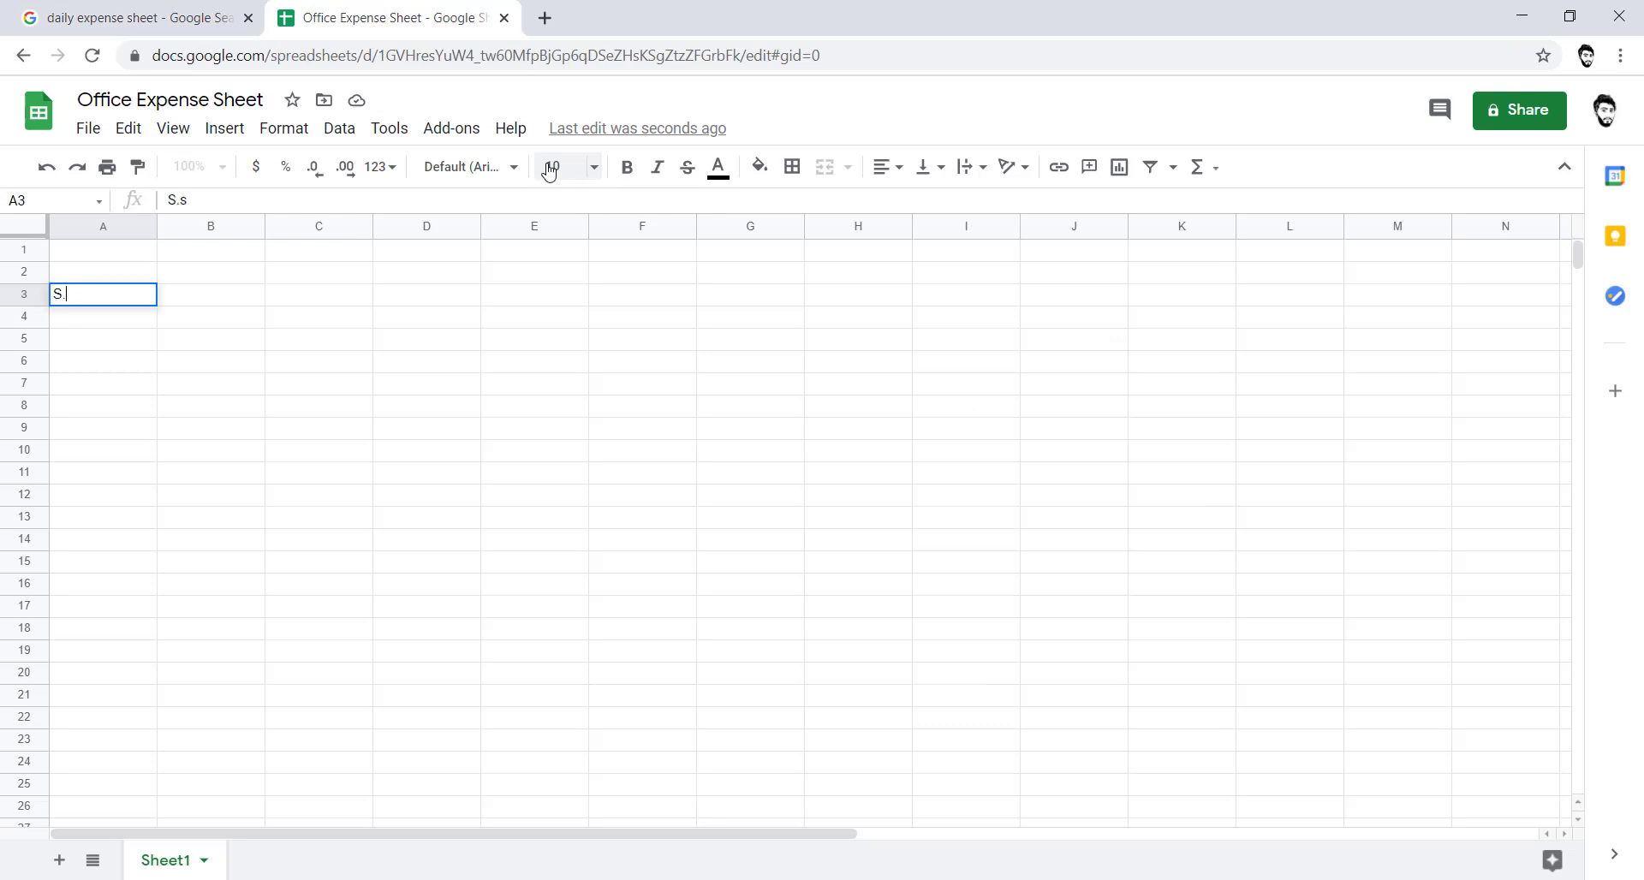
text(N)
key(Tab)
text(De)
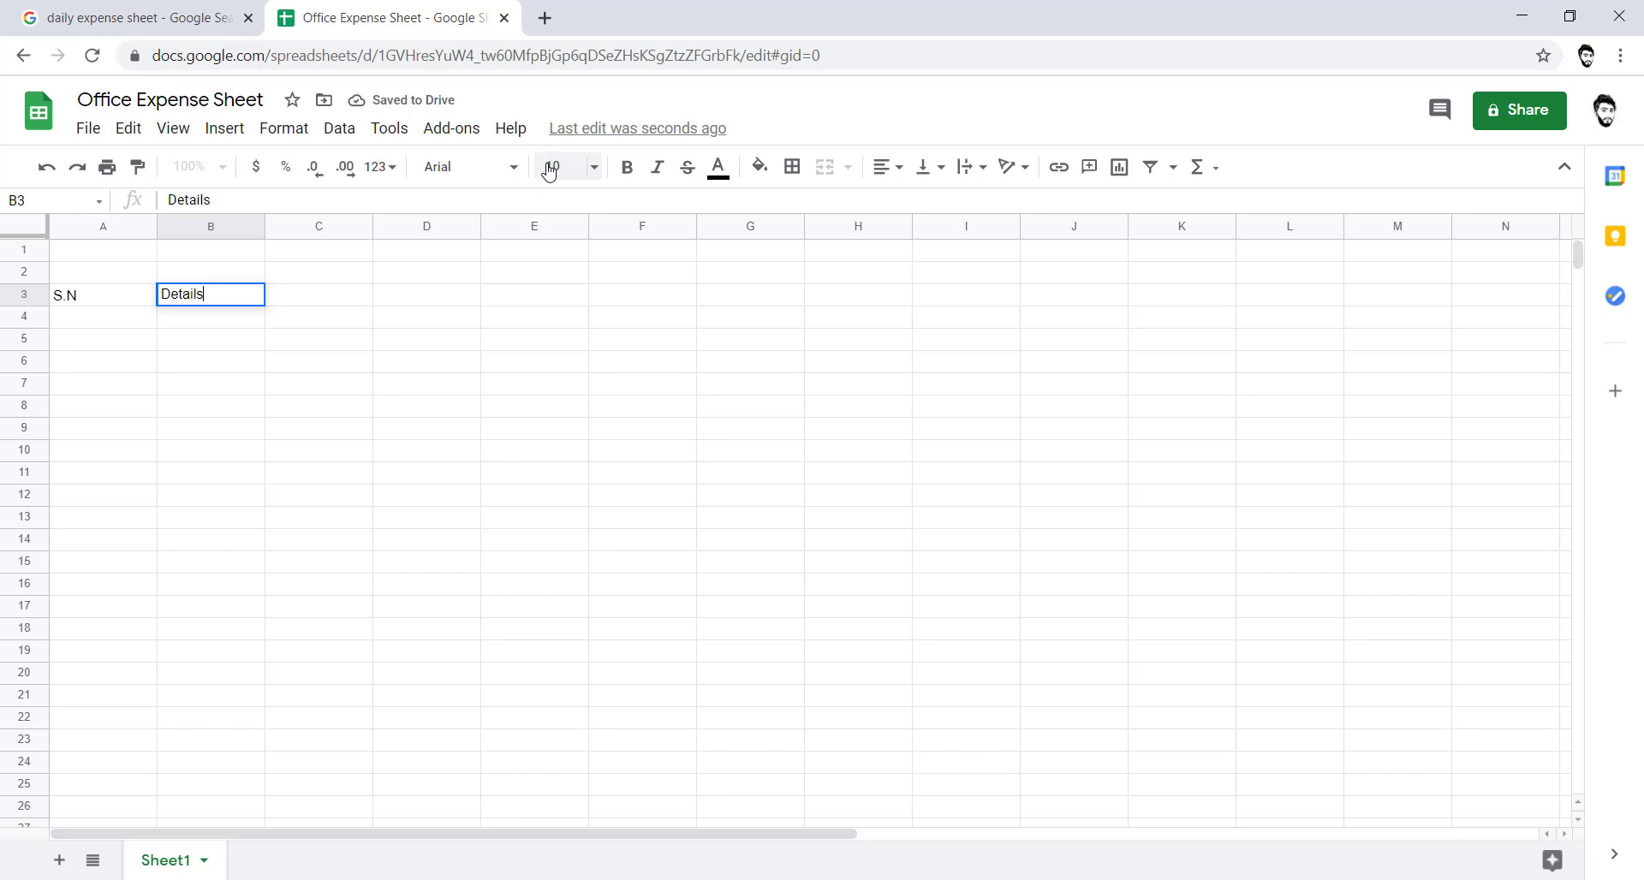
key(Tab)
text(Remarks)
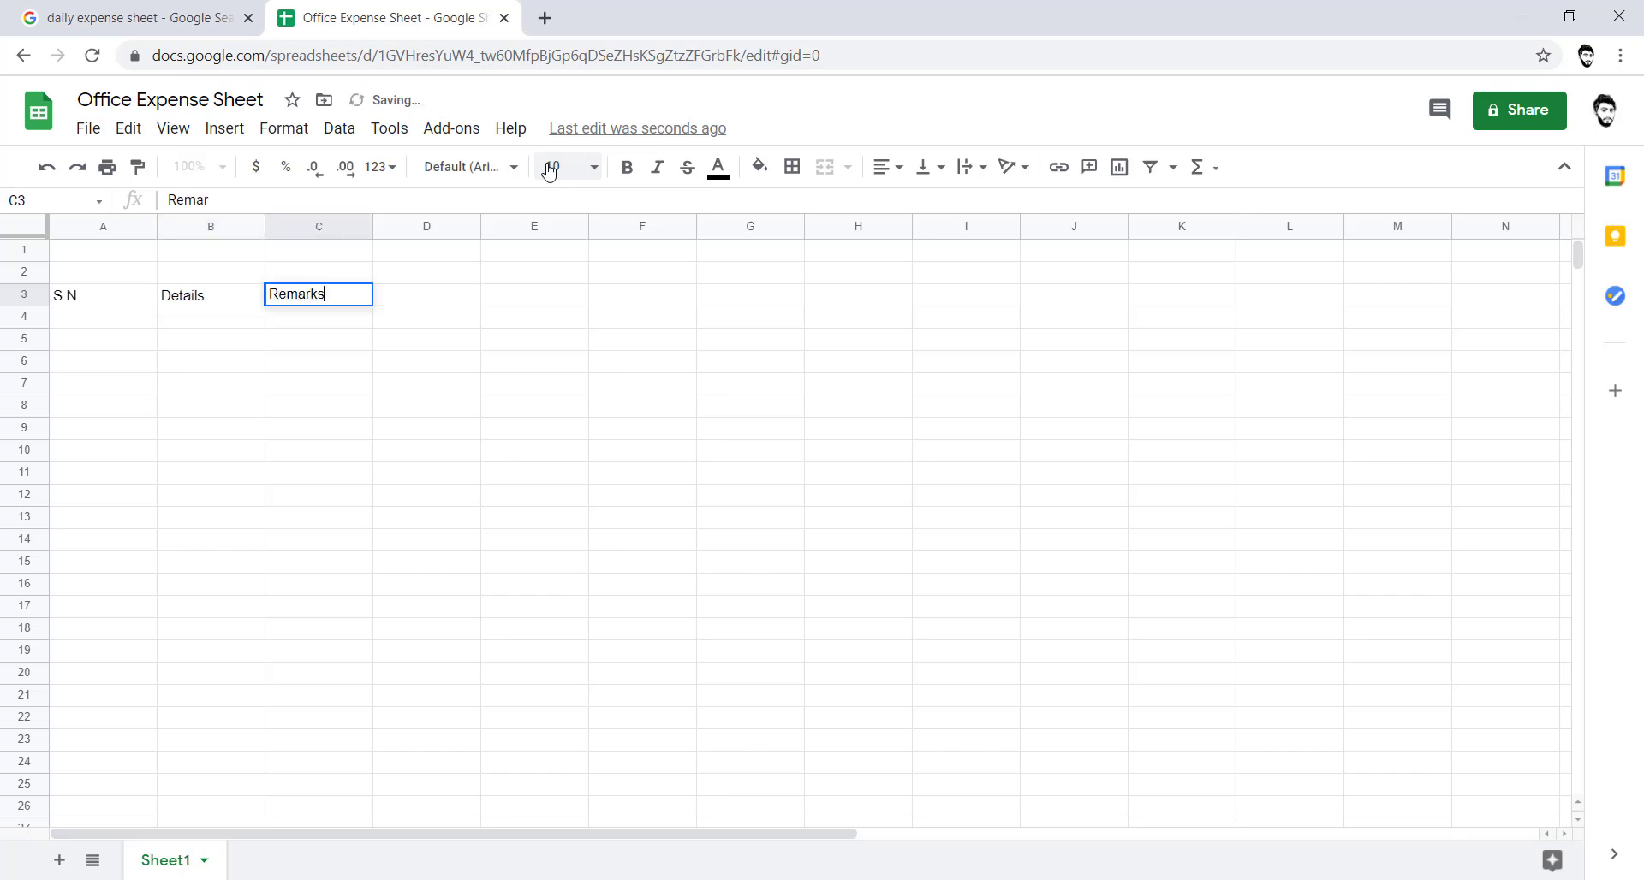
key(Tab)
text(In)
key(Tab)
text(Ou)
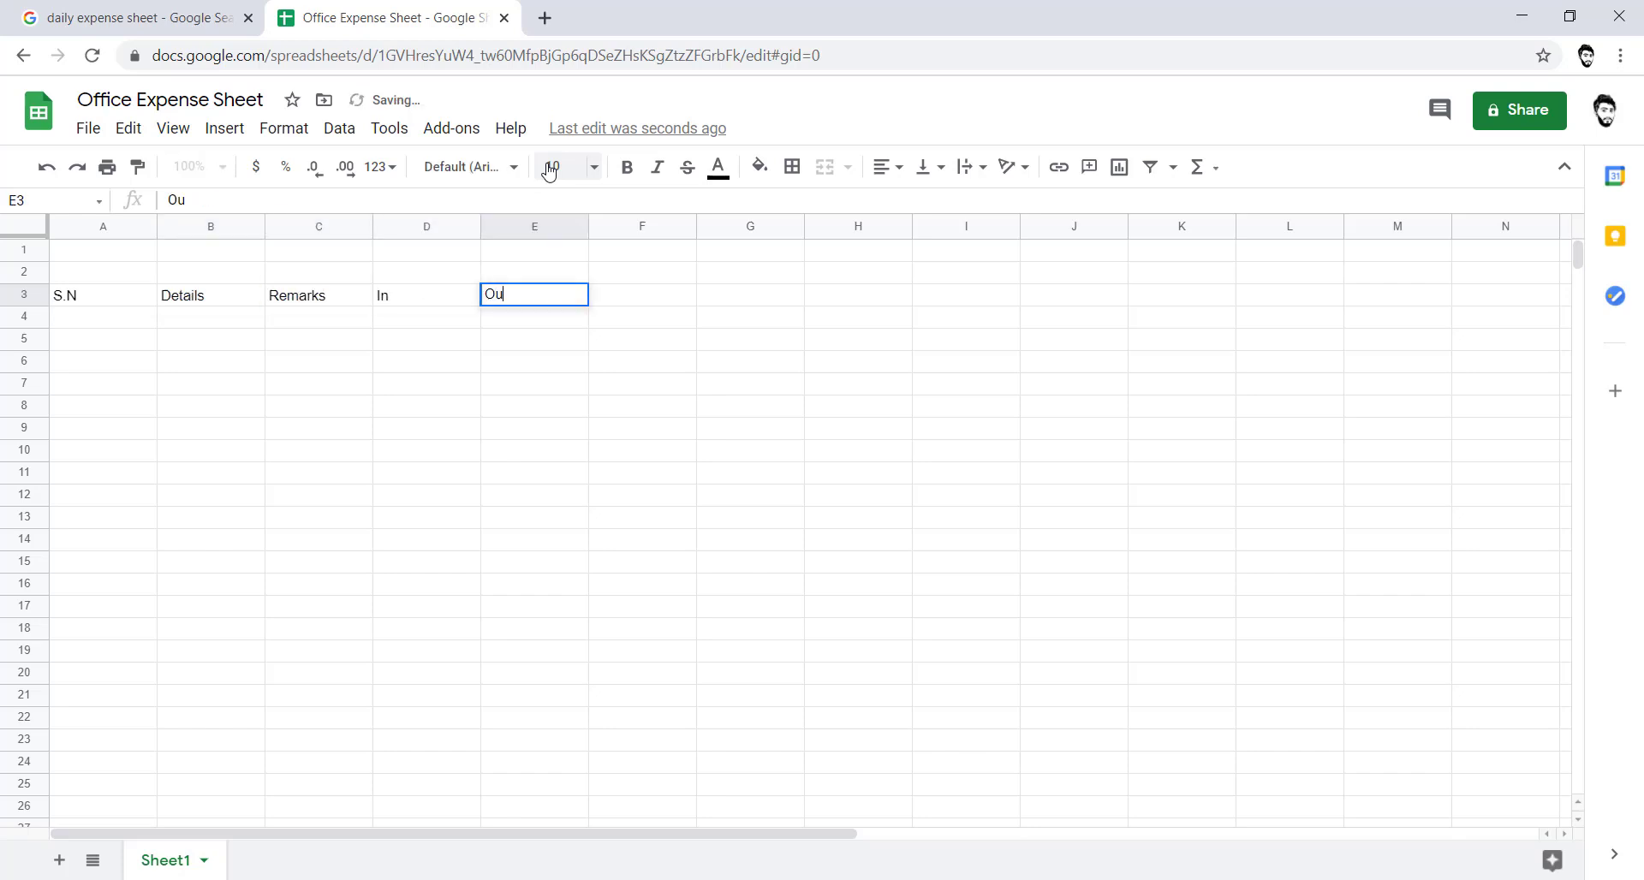
key(Tab)
text(Bal)
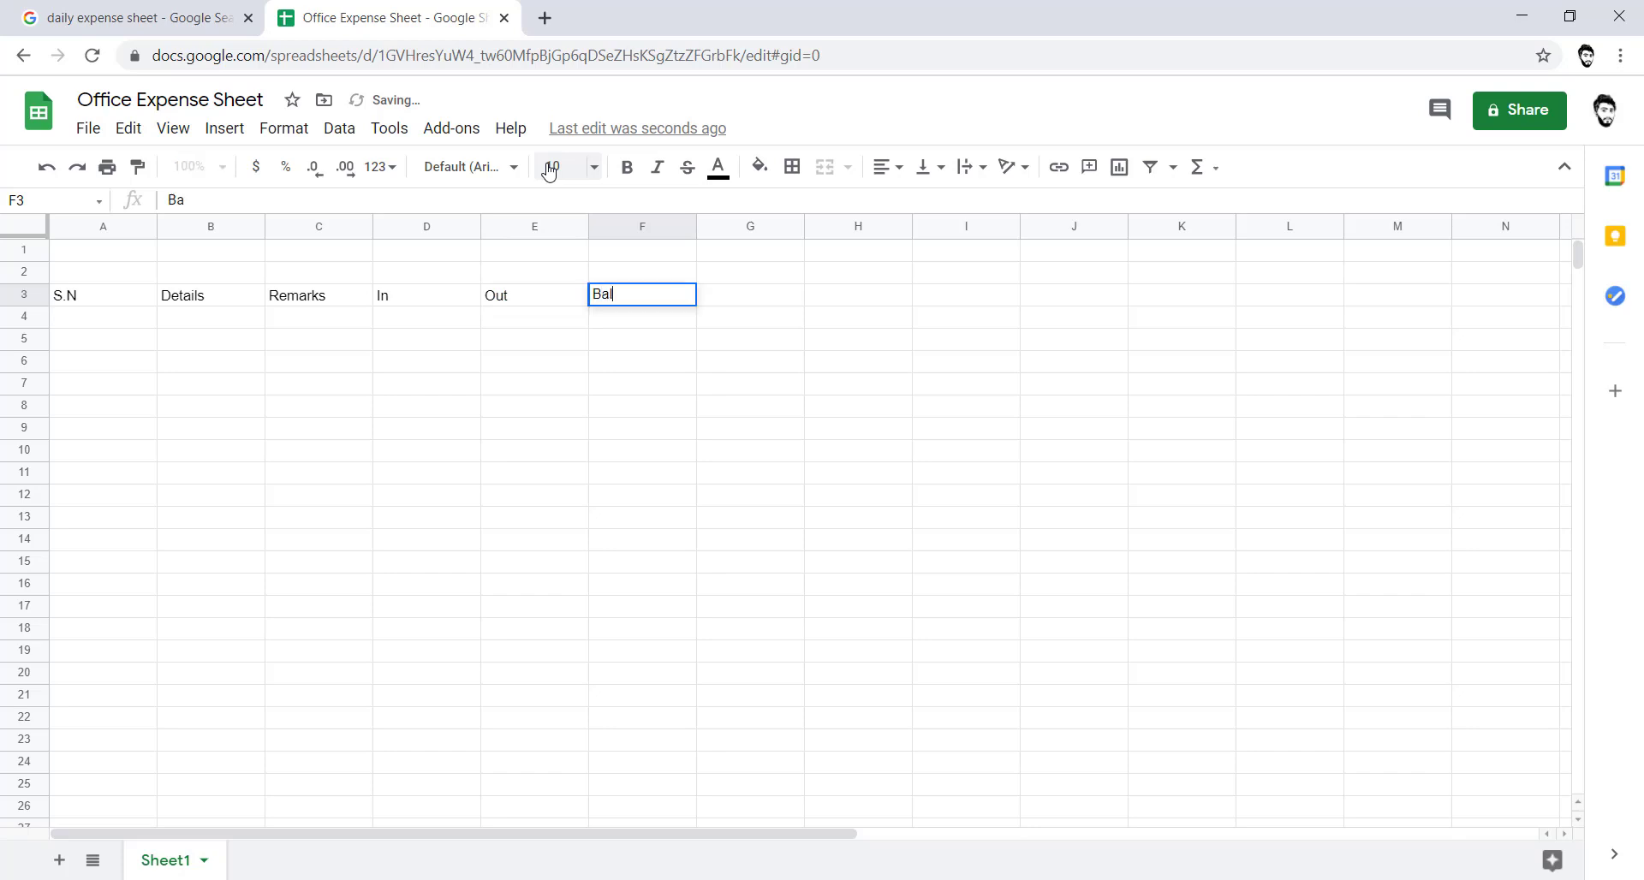
key(Return)
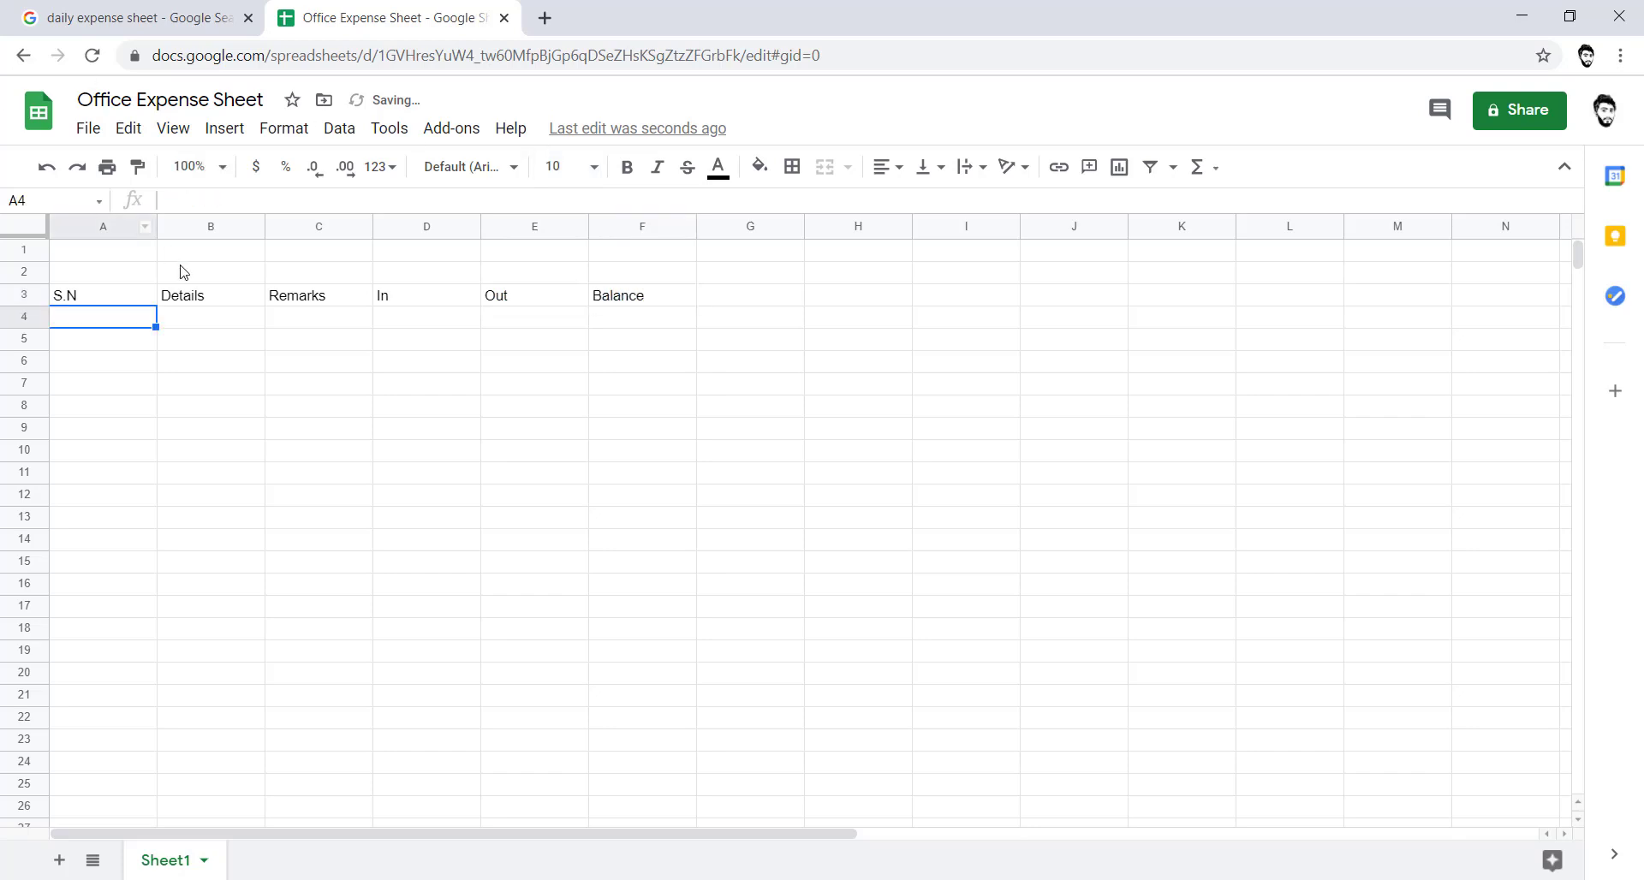
- Enter the title 'Daily office Expense Sheet' in cell A1
click(130, 254)
drag(132, 255, 569, 257)
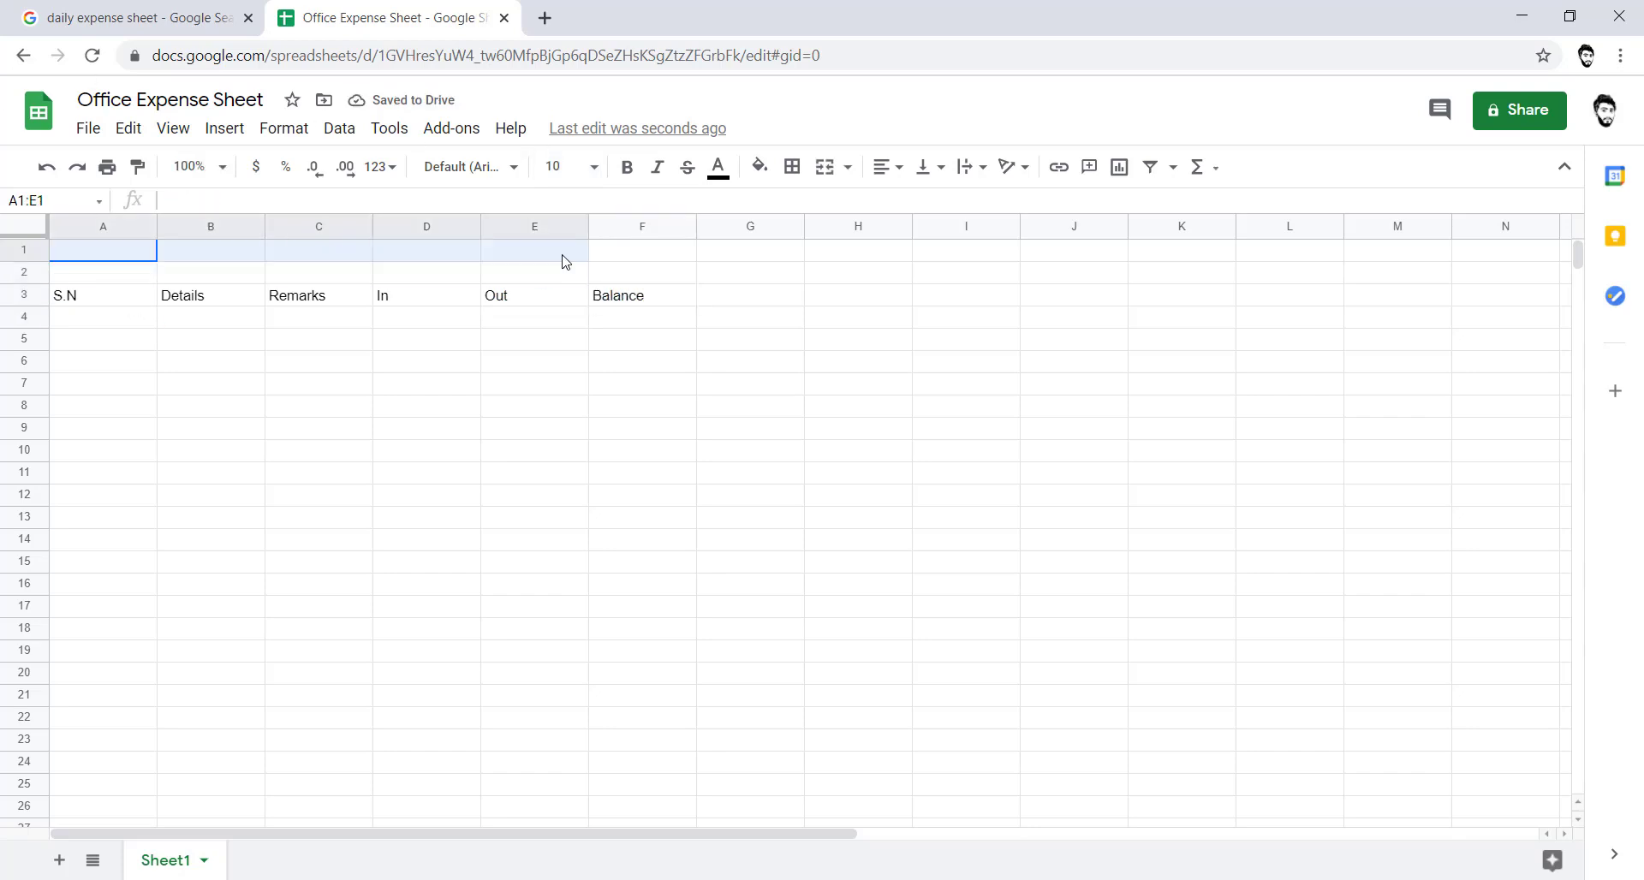
click(519, 257)
click(132, 257)
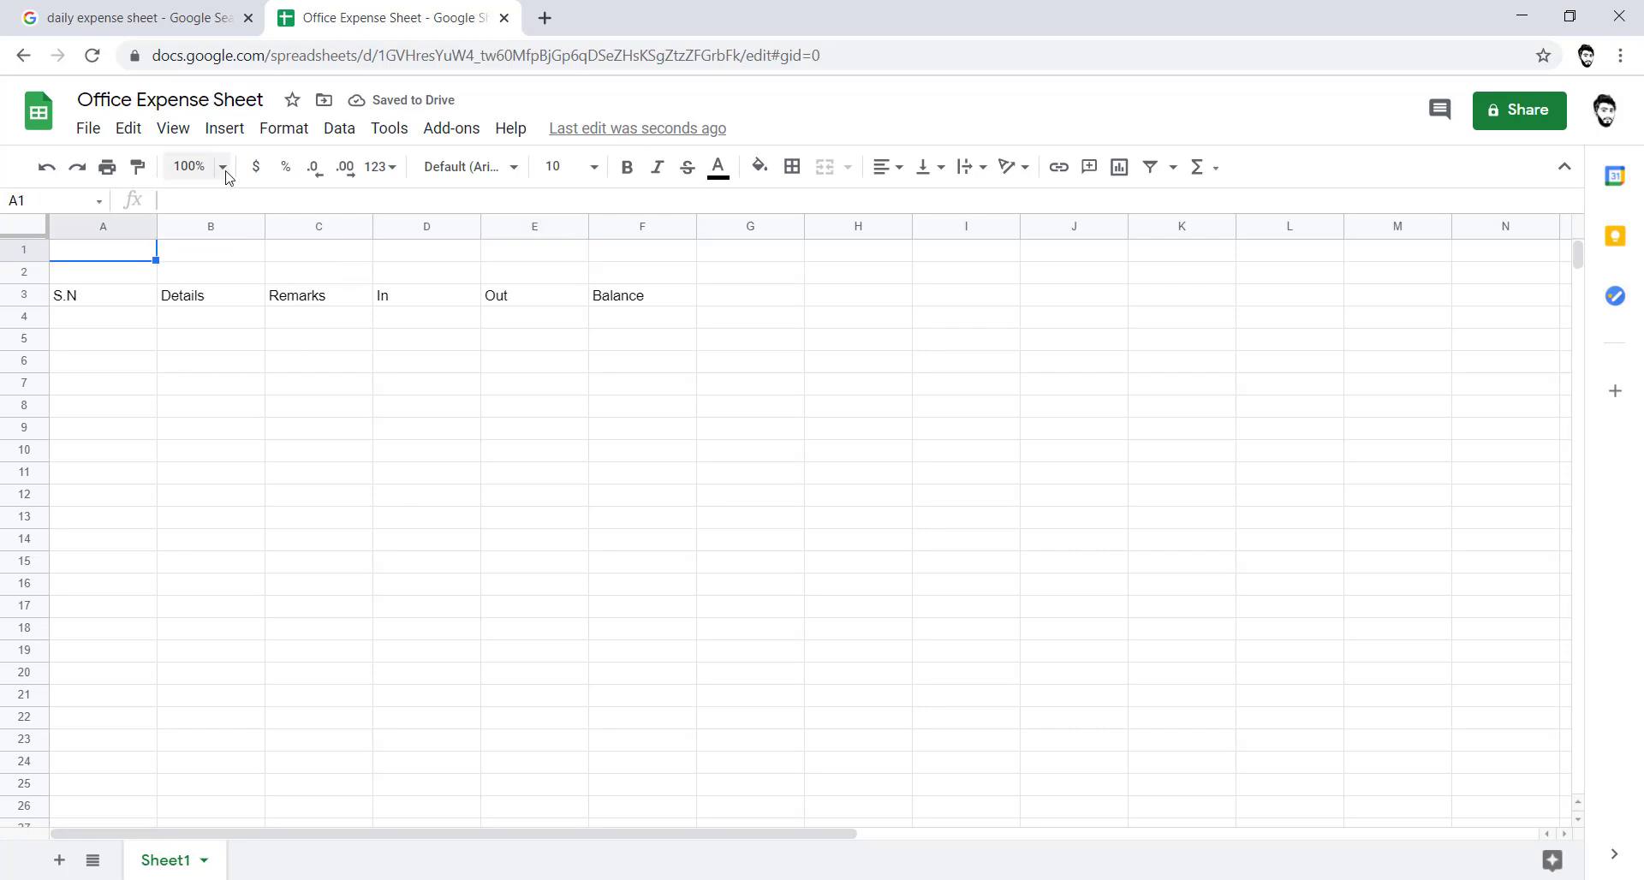
text(Daily office)
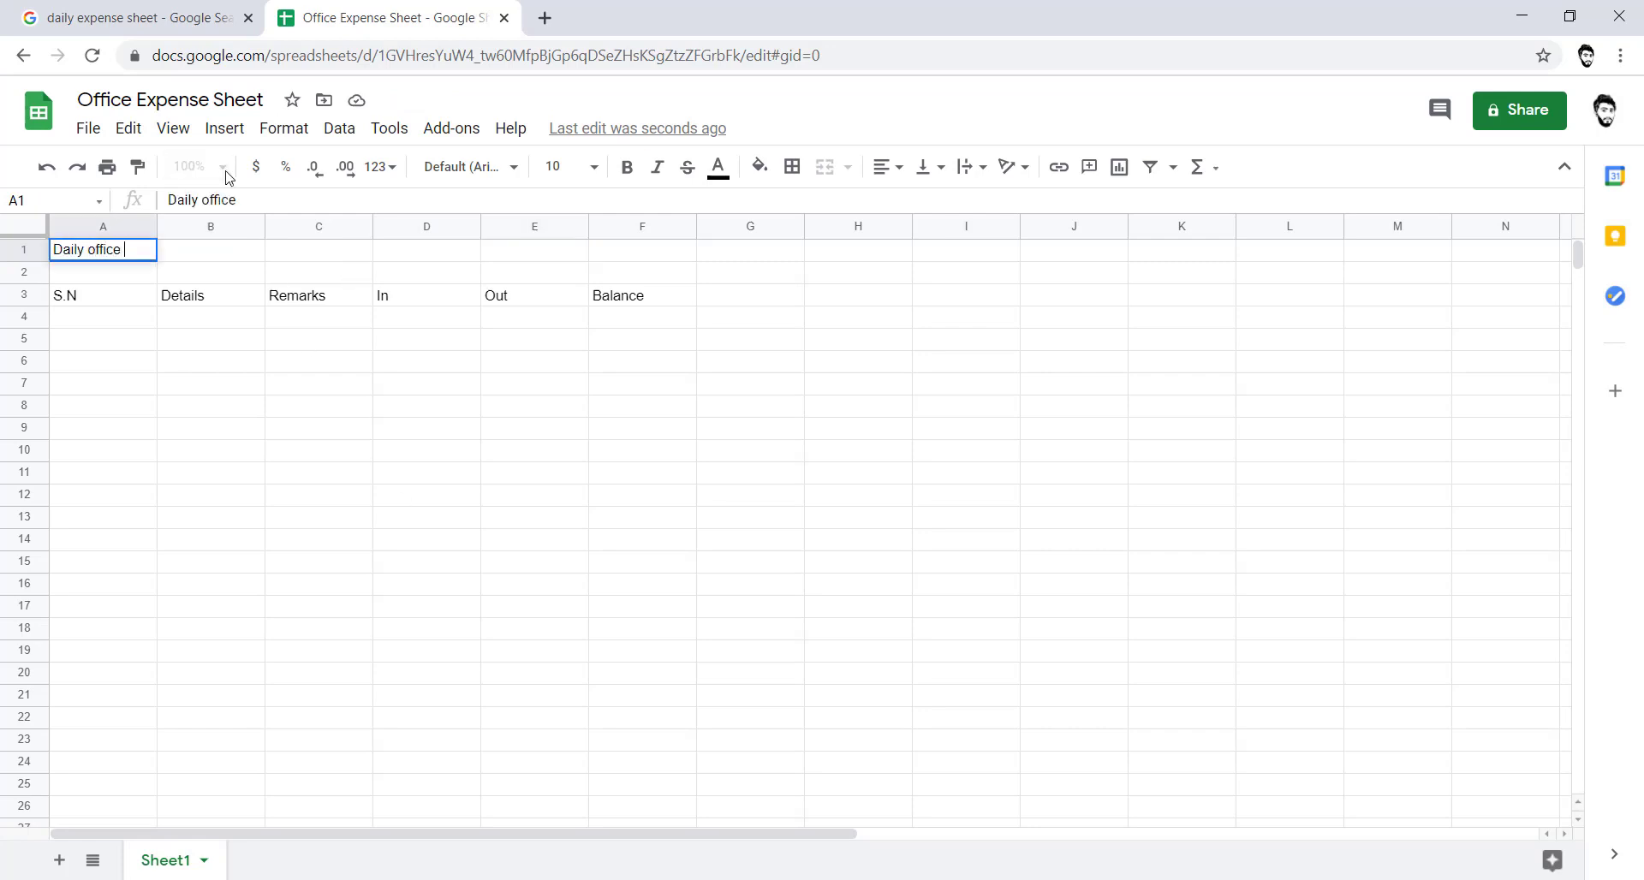
text( Expense Sheet)
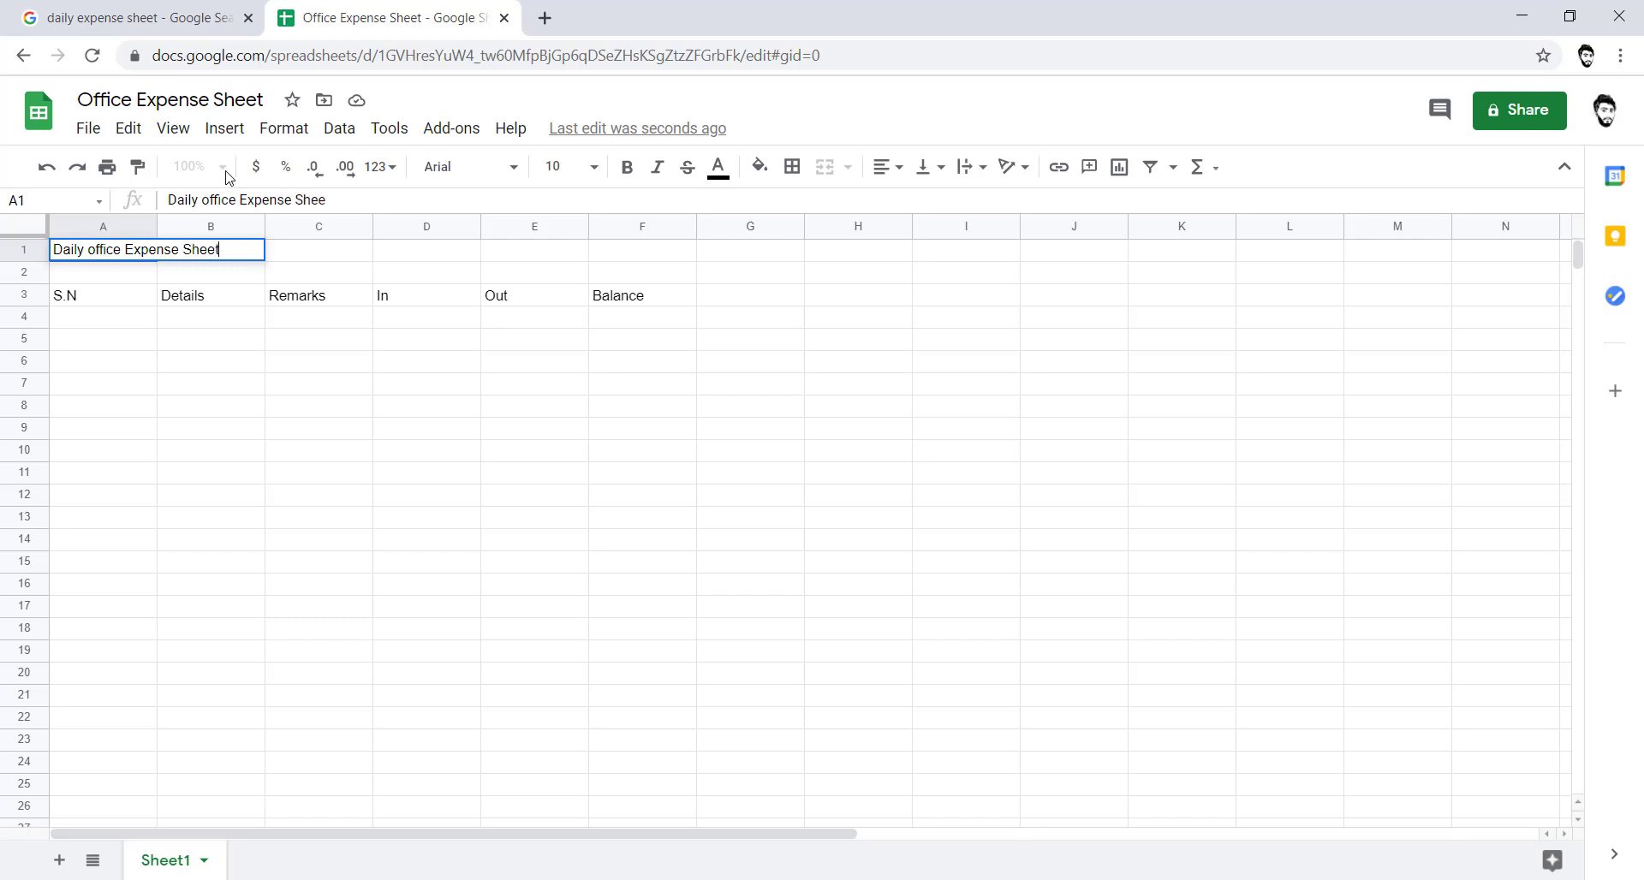
key(Return)
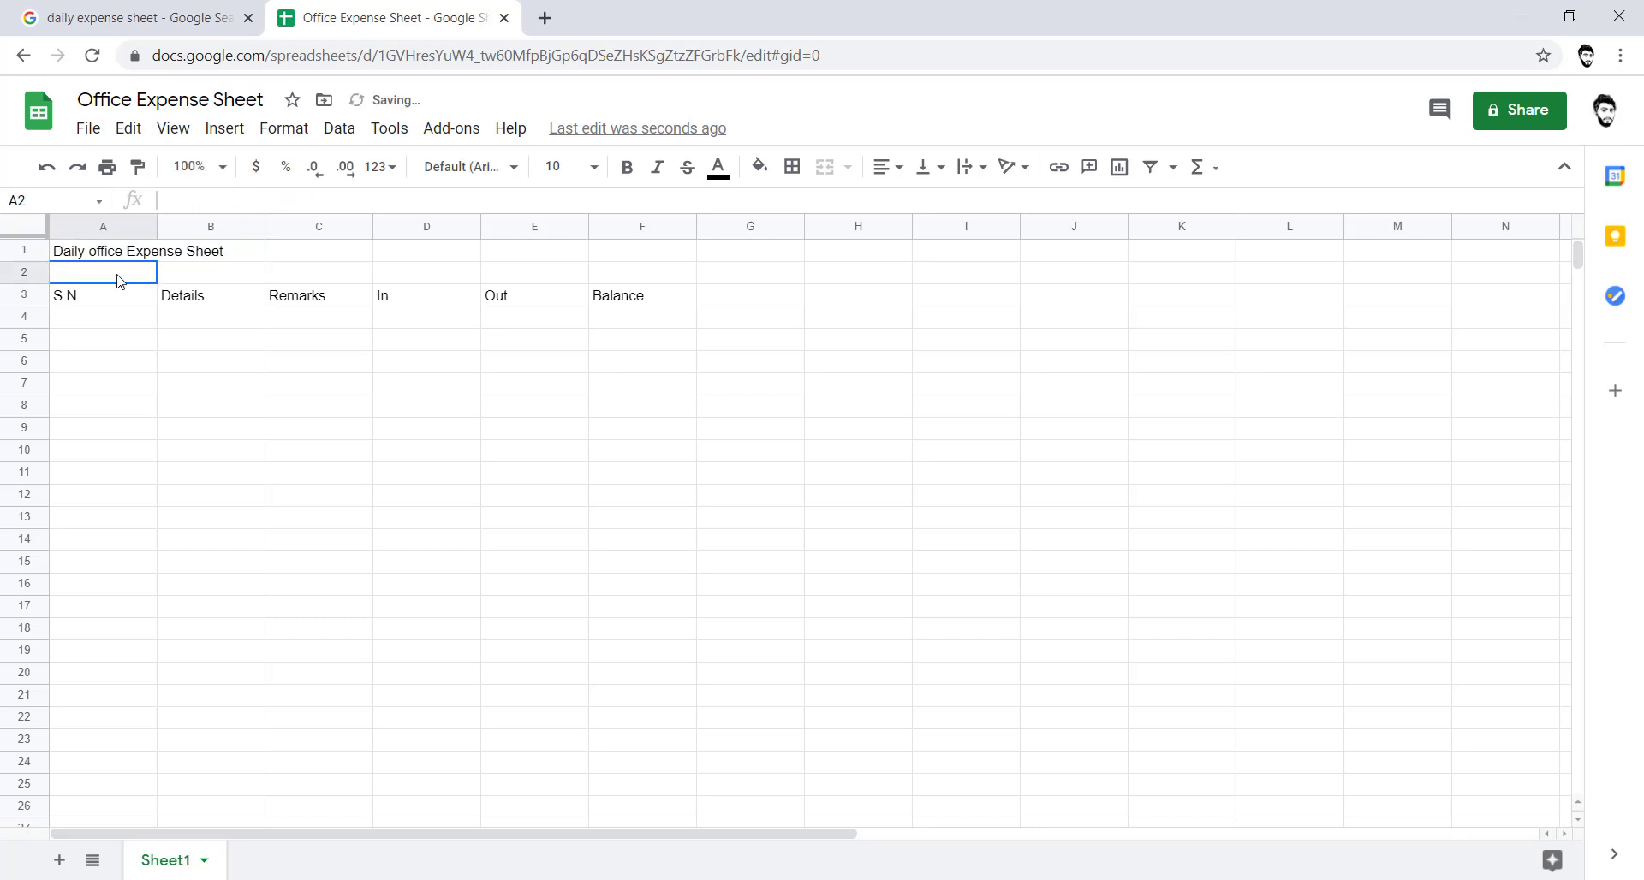
- Put 'Month/Year' in A2 and 'March 2021' in B2
drag(120, 281, 319, 281)
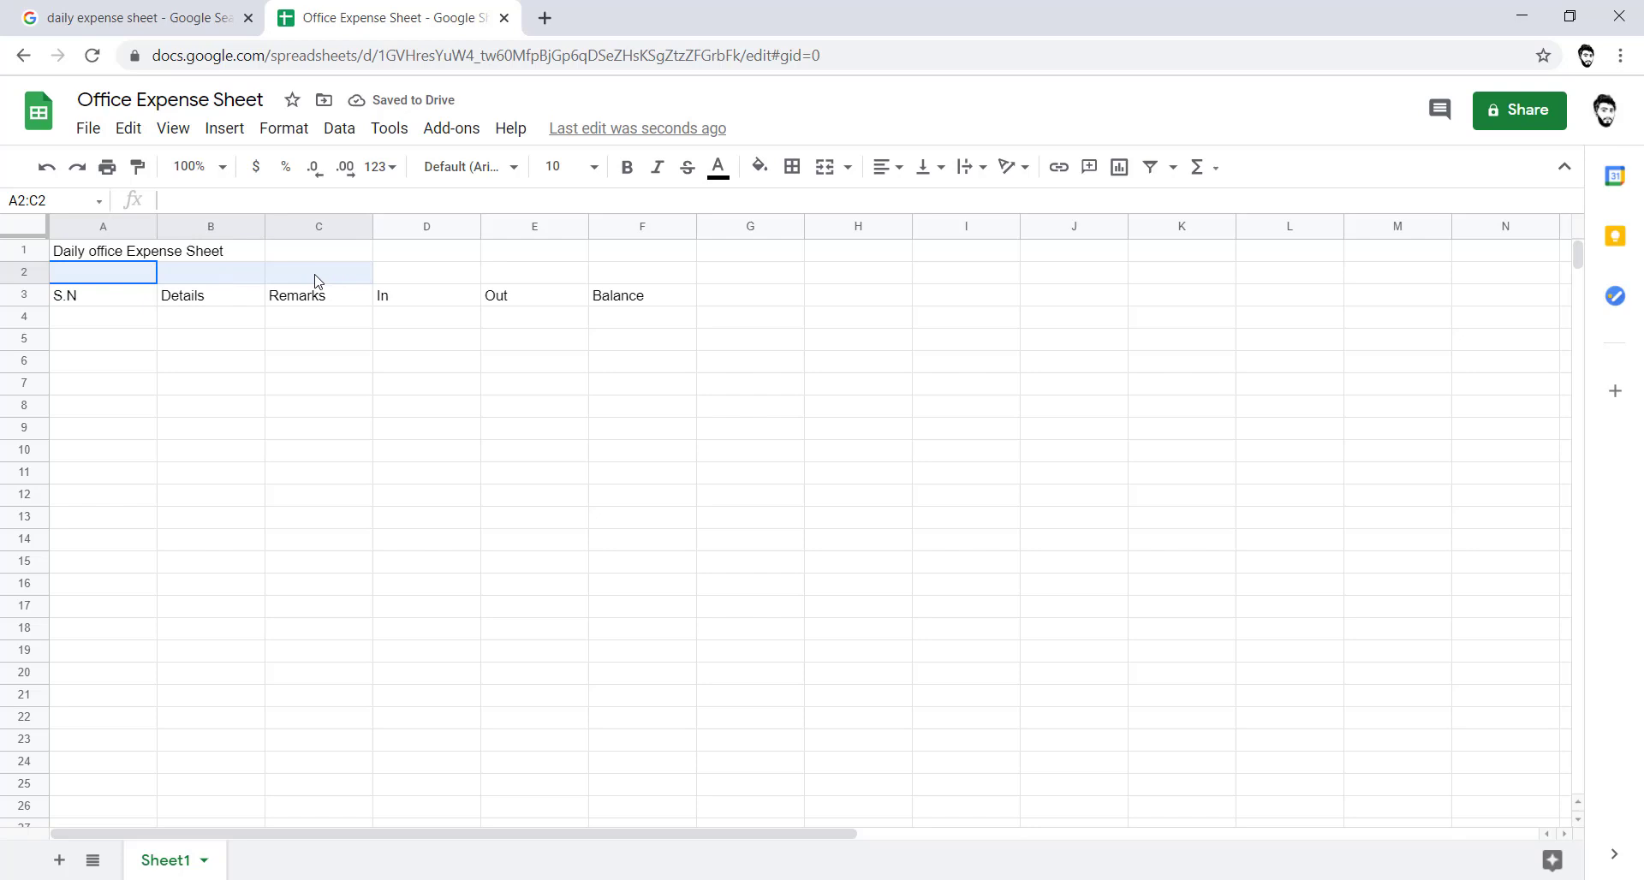
click(85, 272)
text(M)
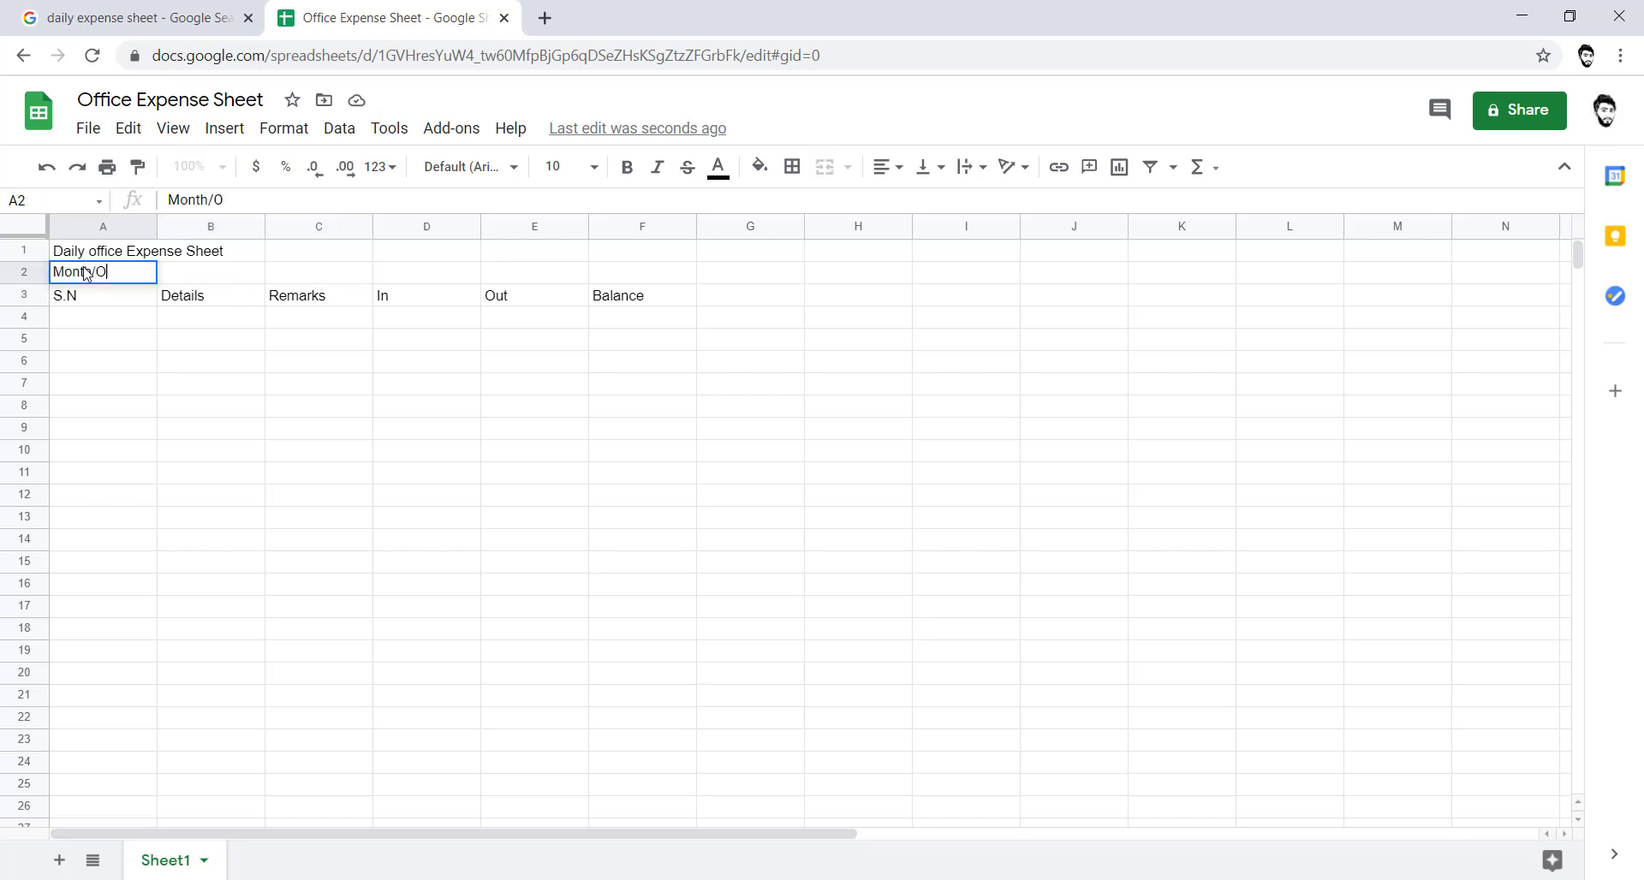
text(onth/Year)
key(Tab)
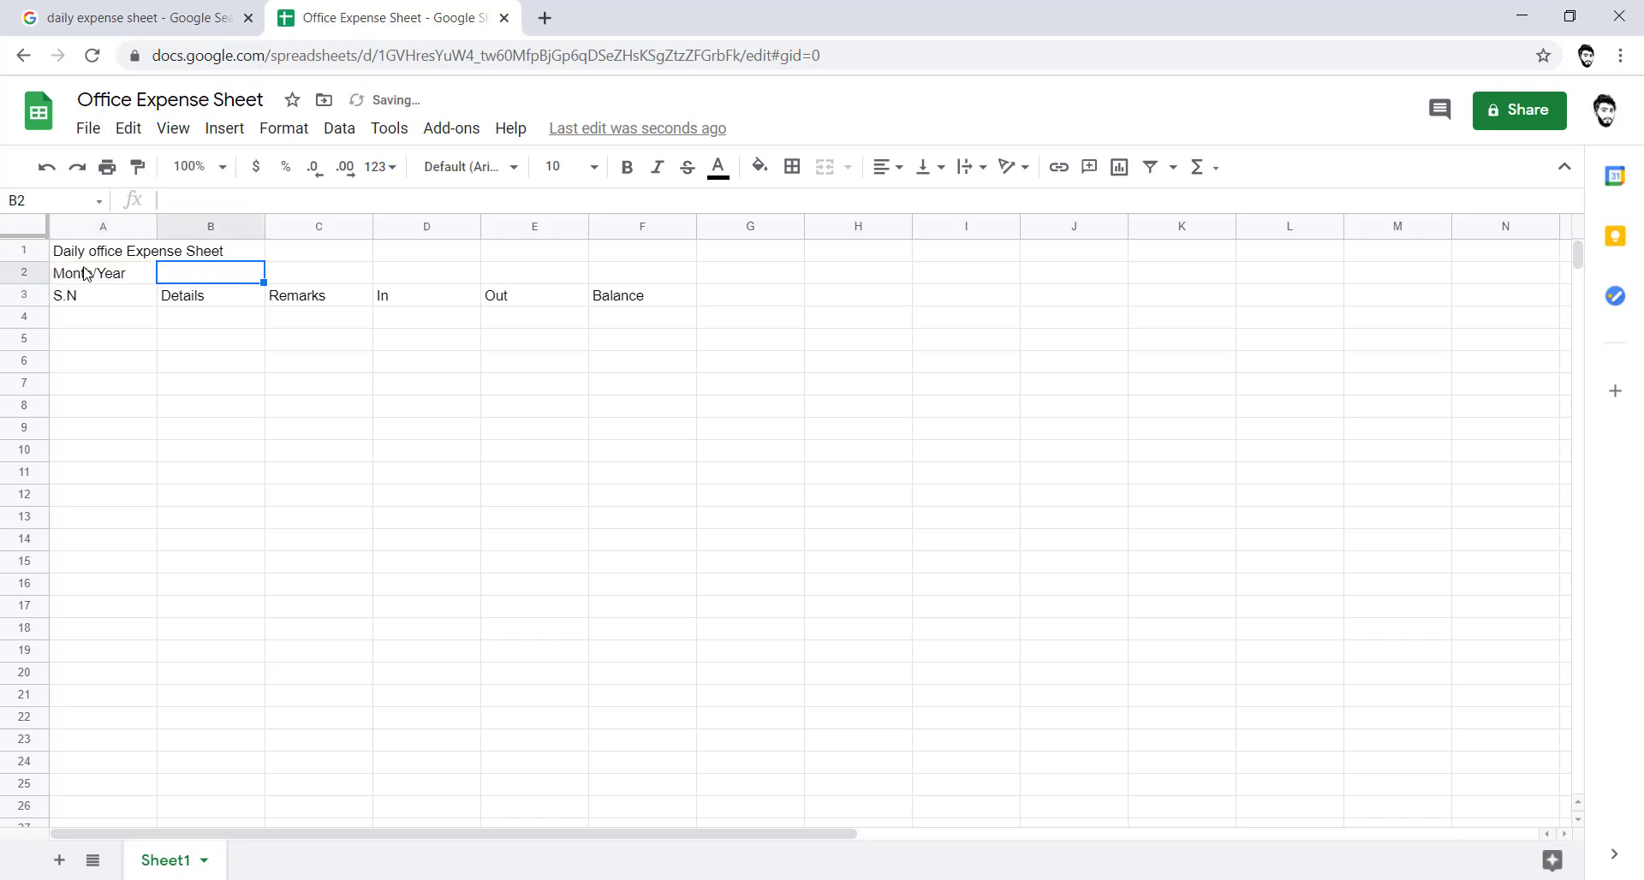
text(20)
key(BackSpace)
key(BackSpace)
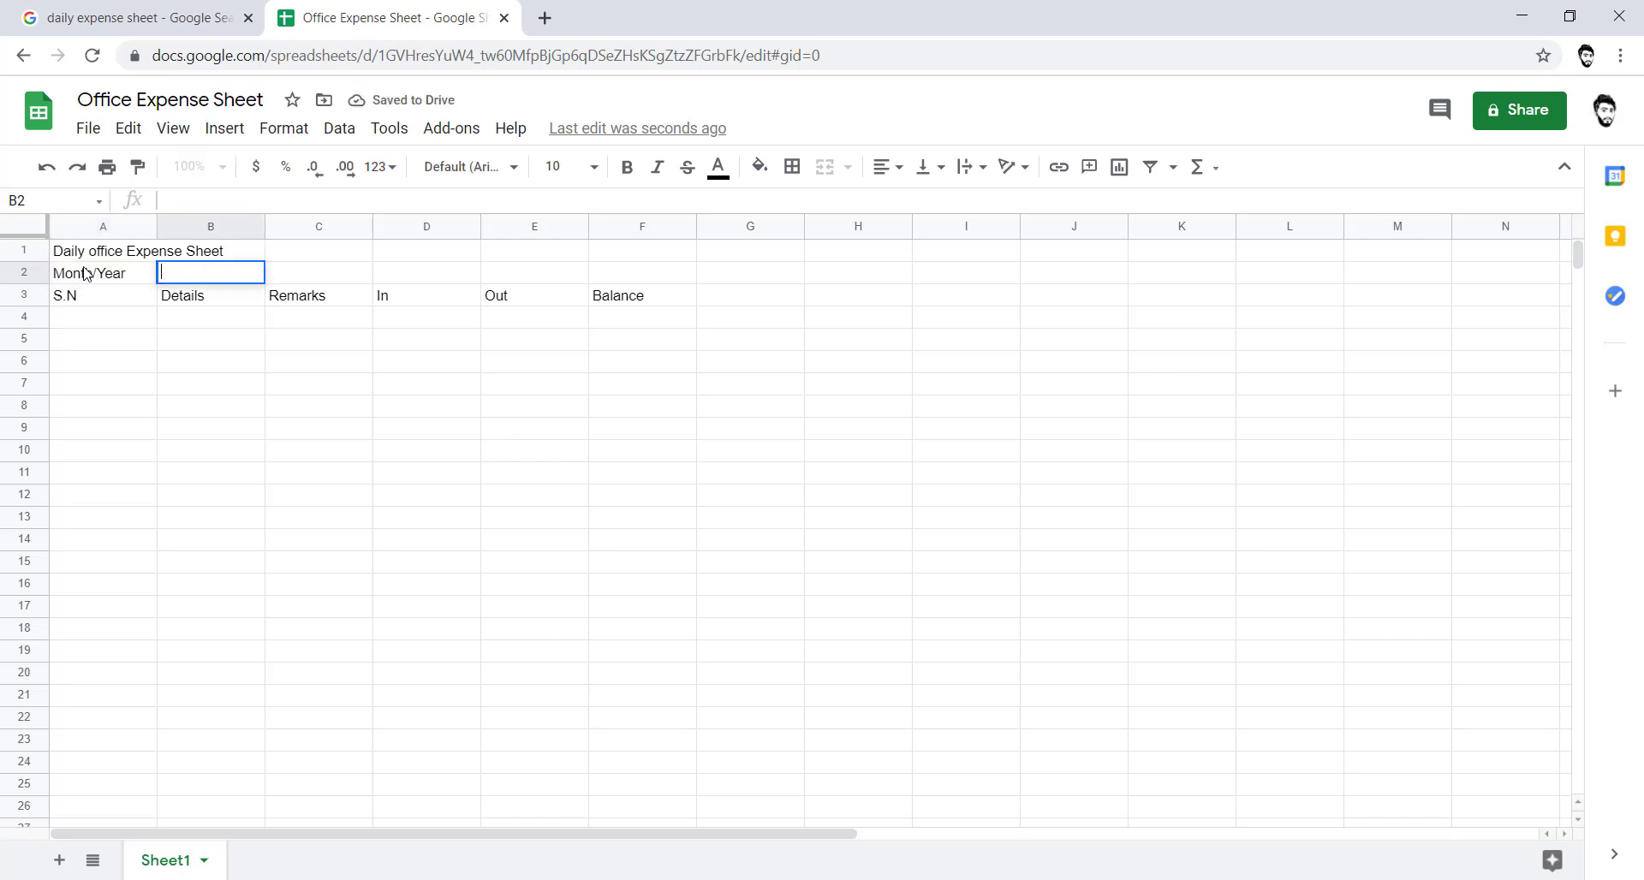
text(Na)
text(rch)
key(Tab)
key(Left)
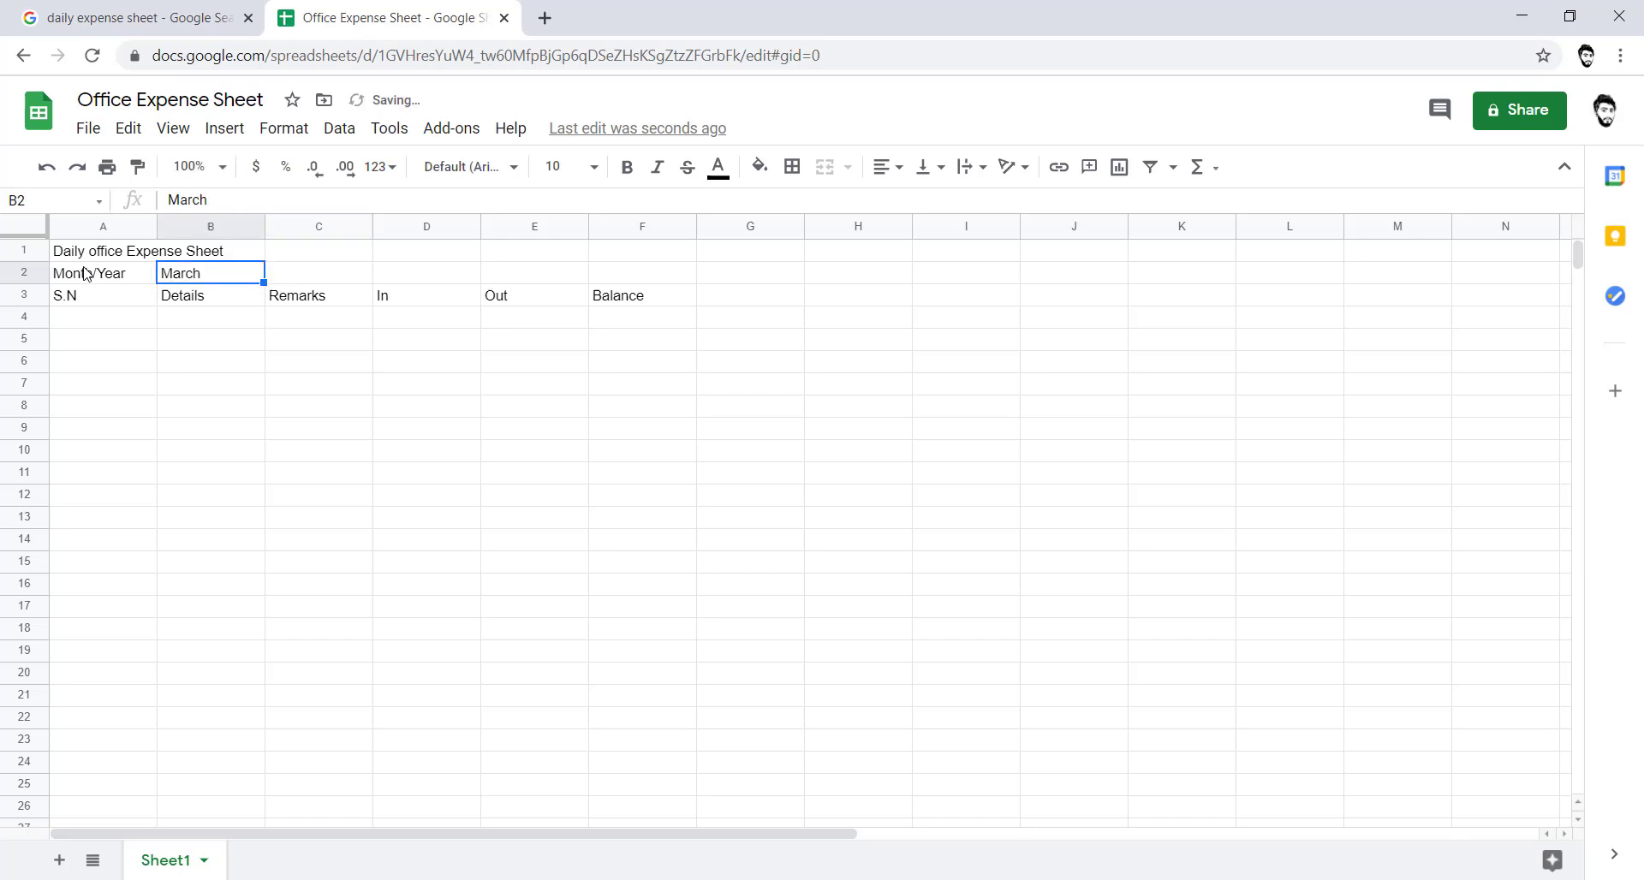
double_click(224, 273)
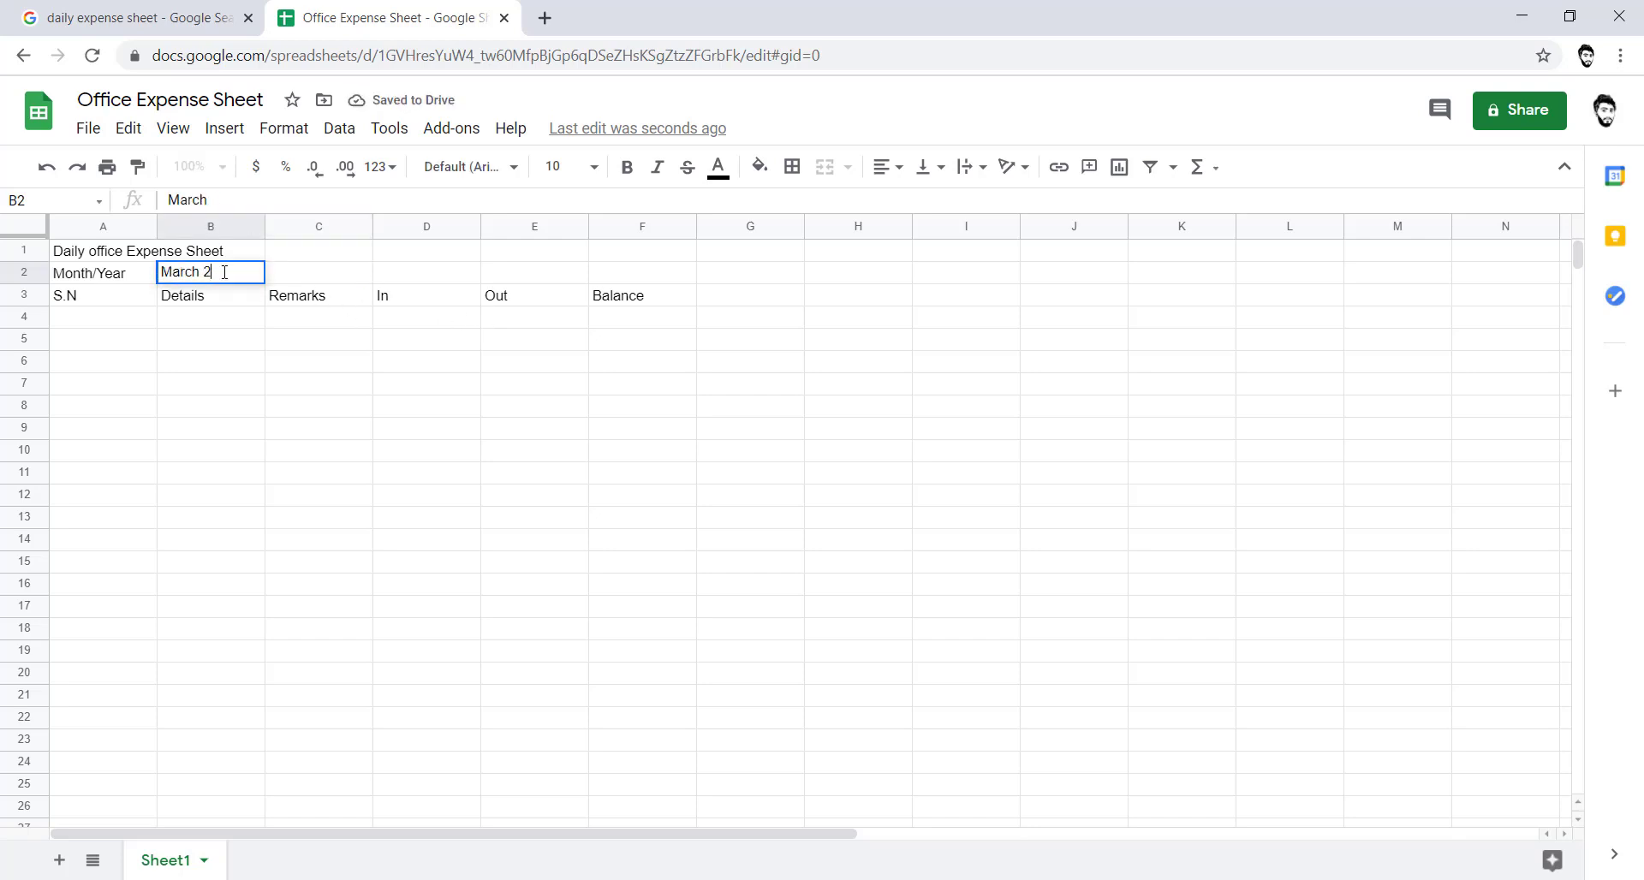
key(Tab)
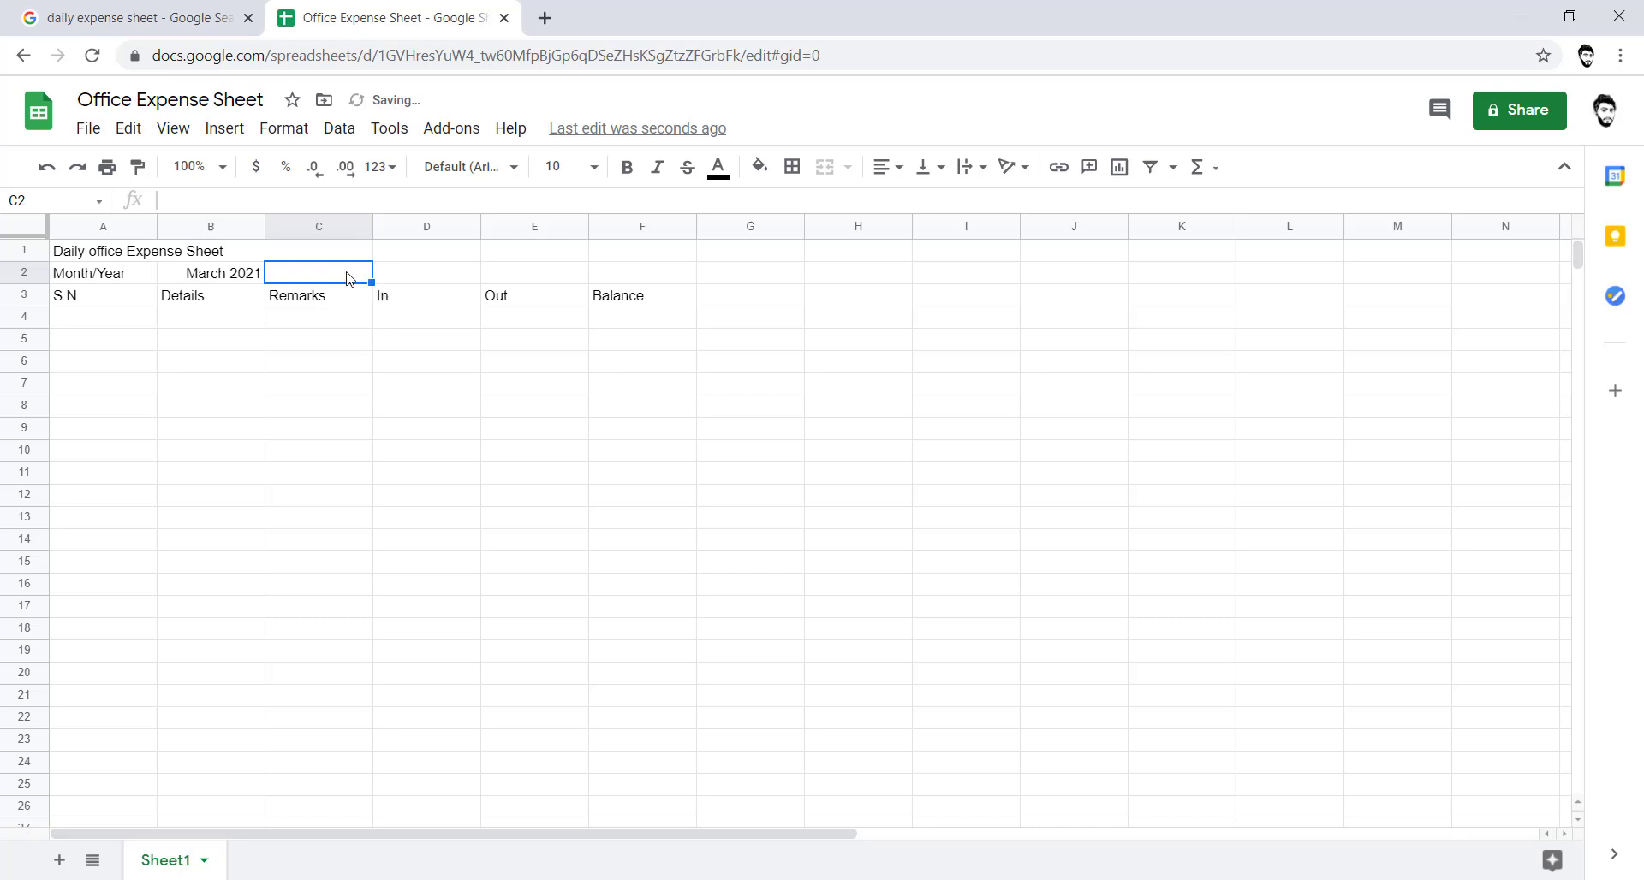
- Add the 'Opening Balance' label in C2 and 25000 in F2
drag(348, 278, 521, 275)
text(Opening)
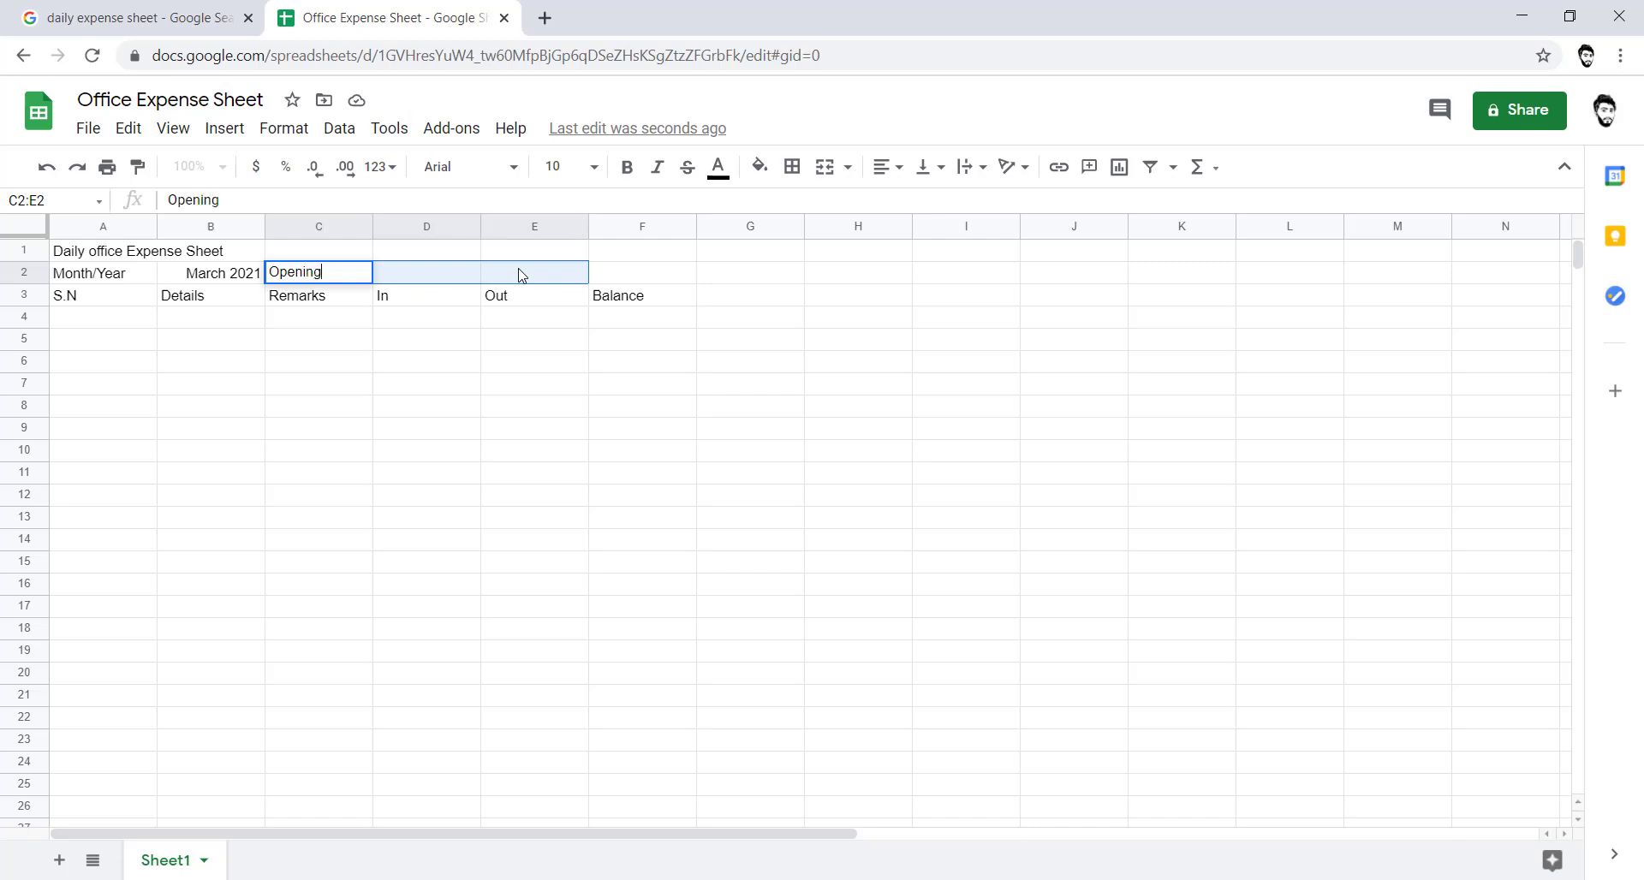
text( Balance)
key(Return)
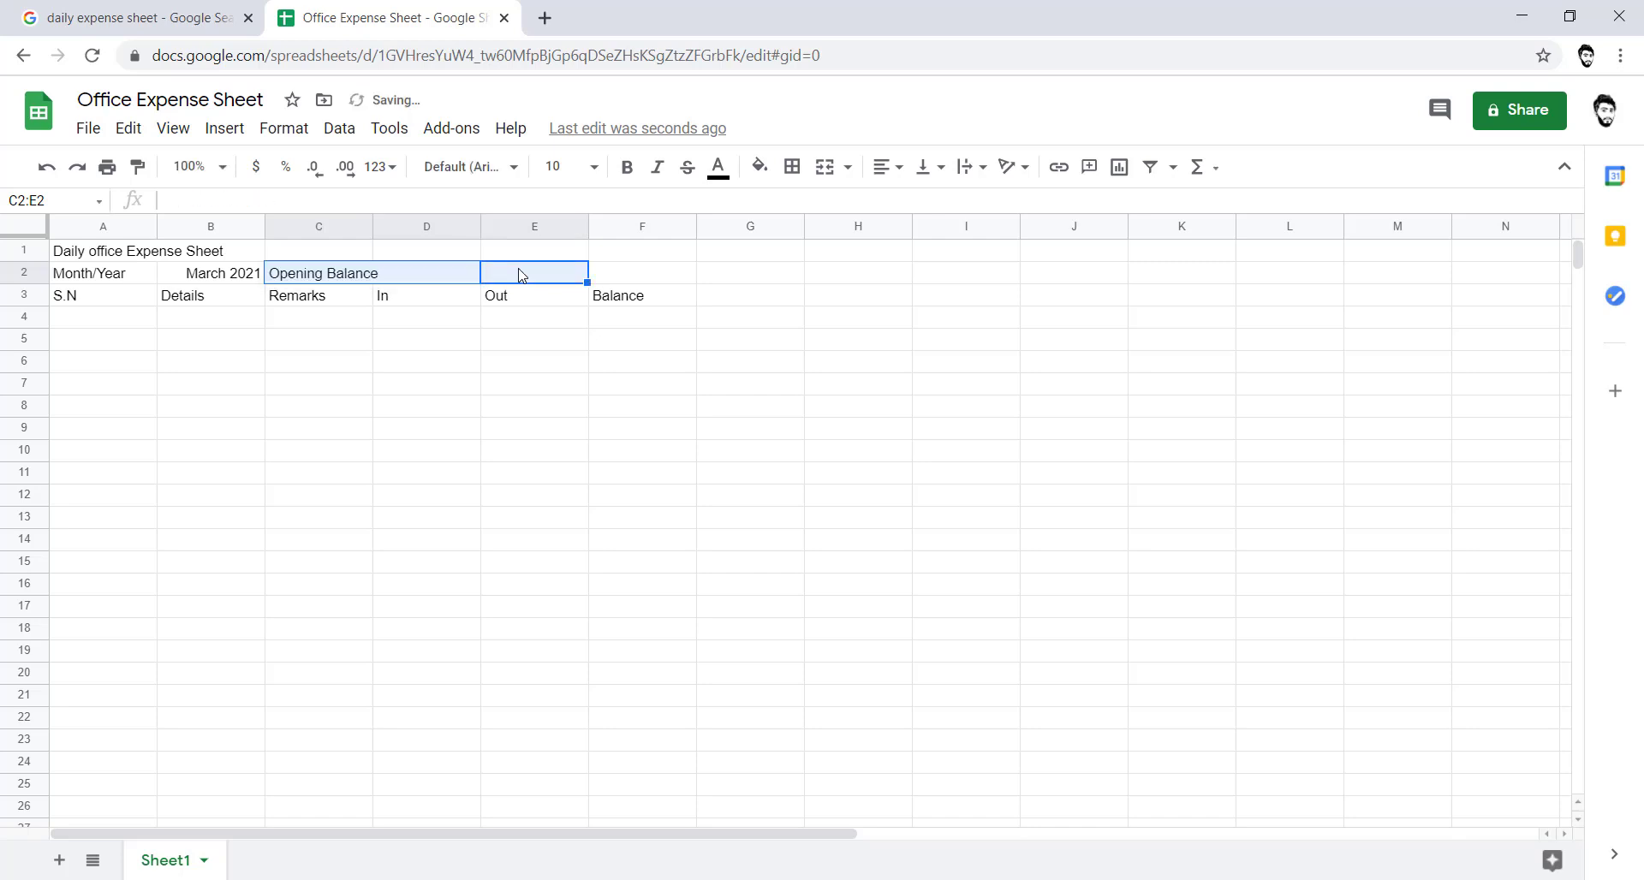
click(668, 282)
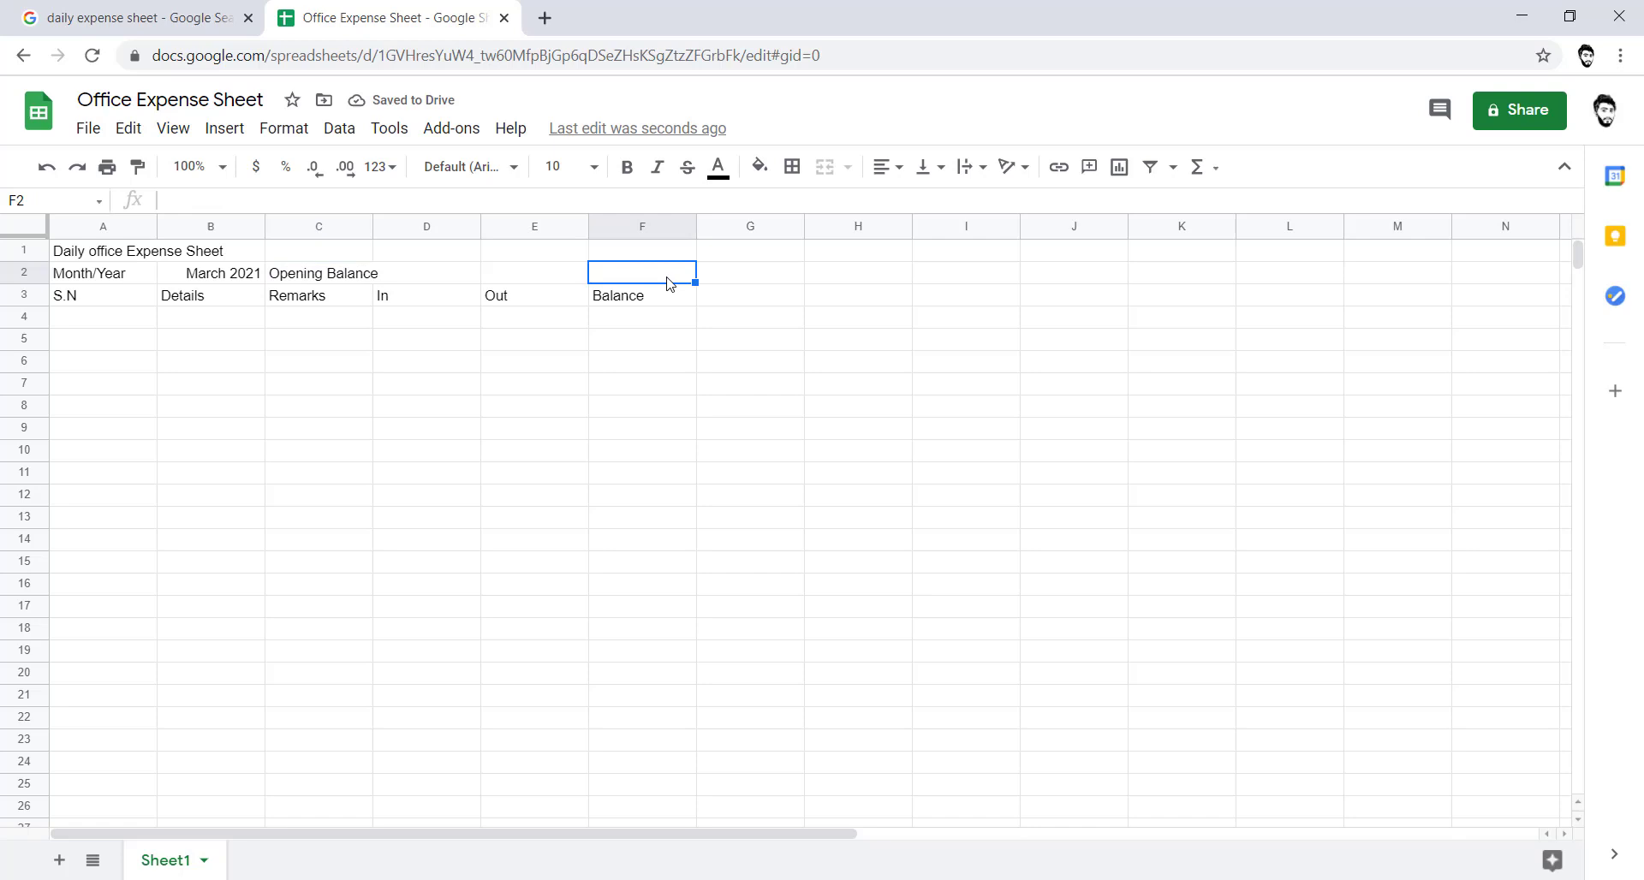
text(25000)
key(Return)
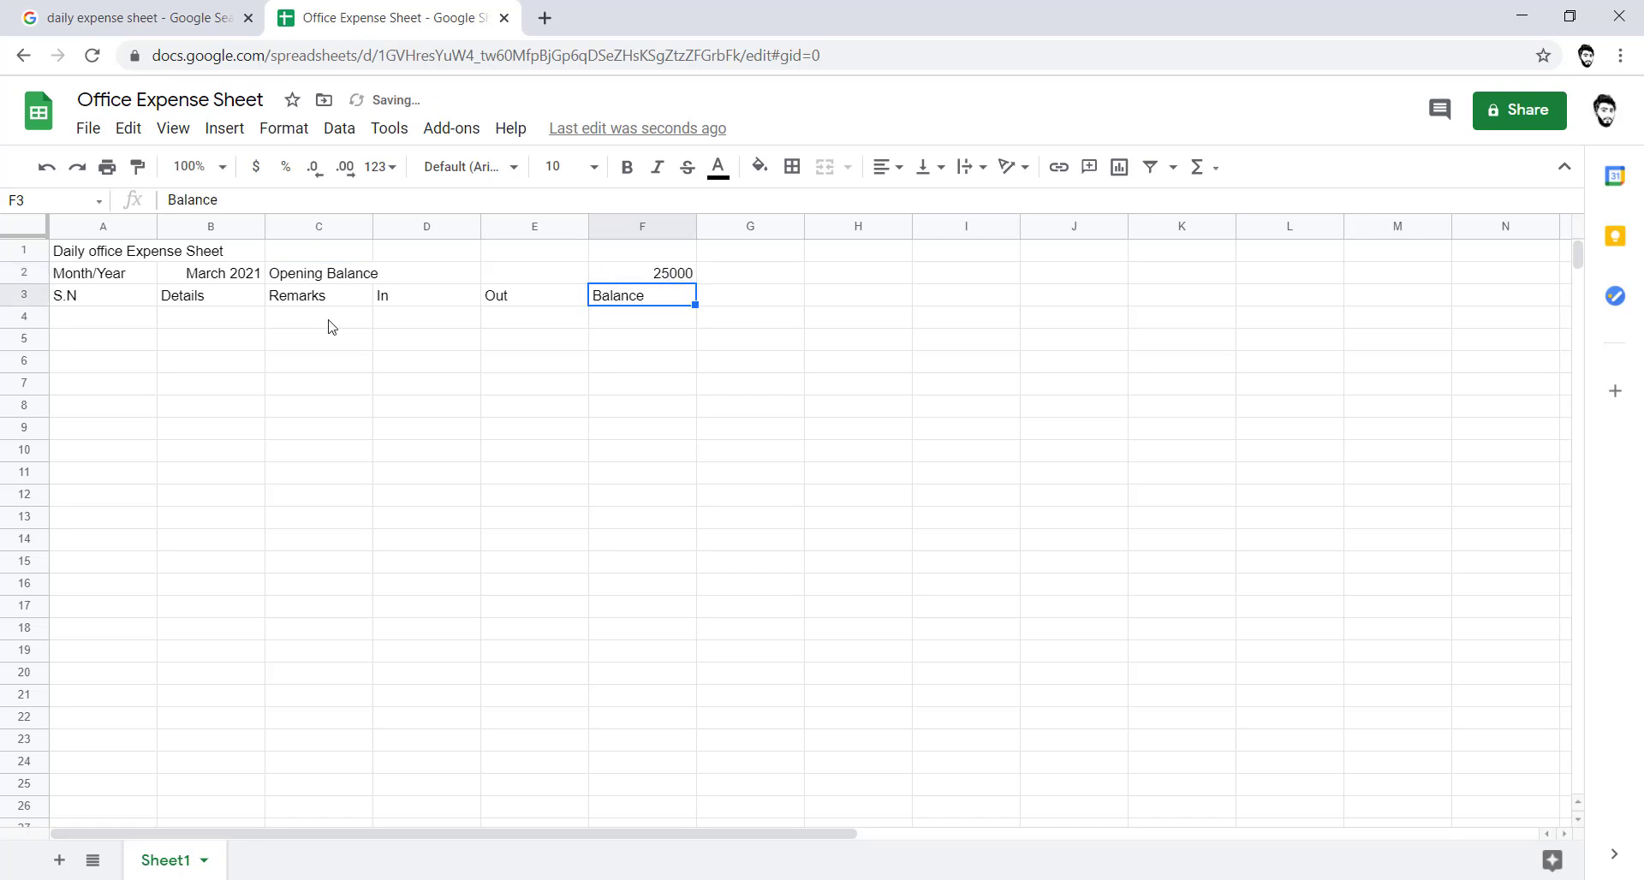
- Apply all borders to the range A1:F24
drag(71, 257, 651, 764)
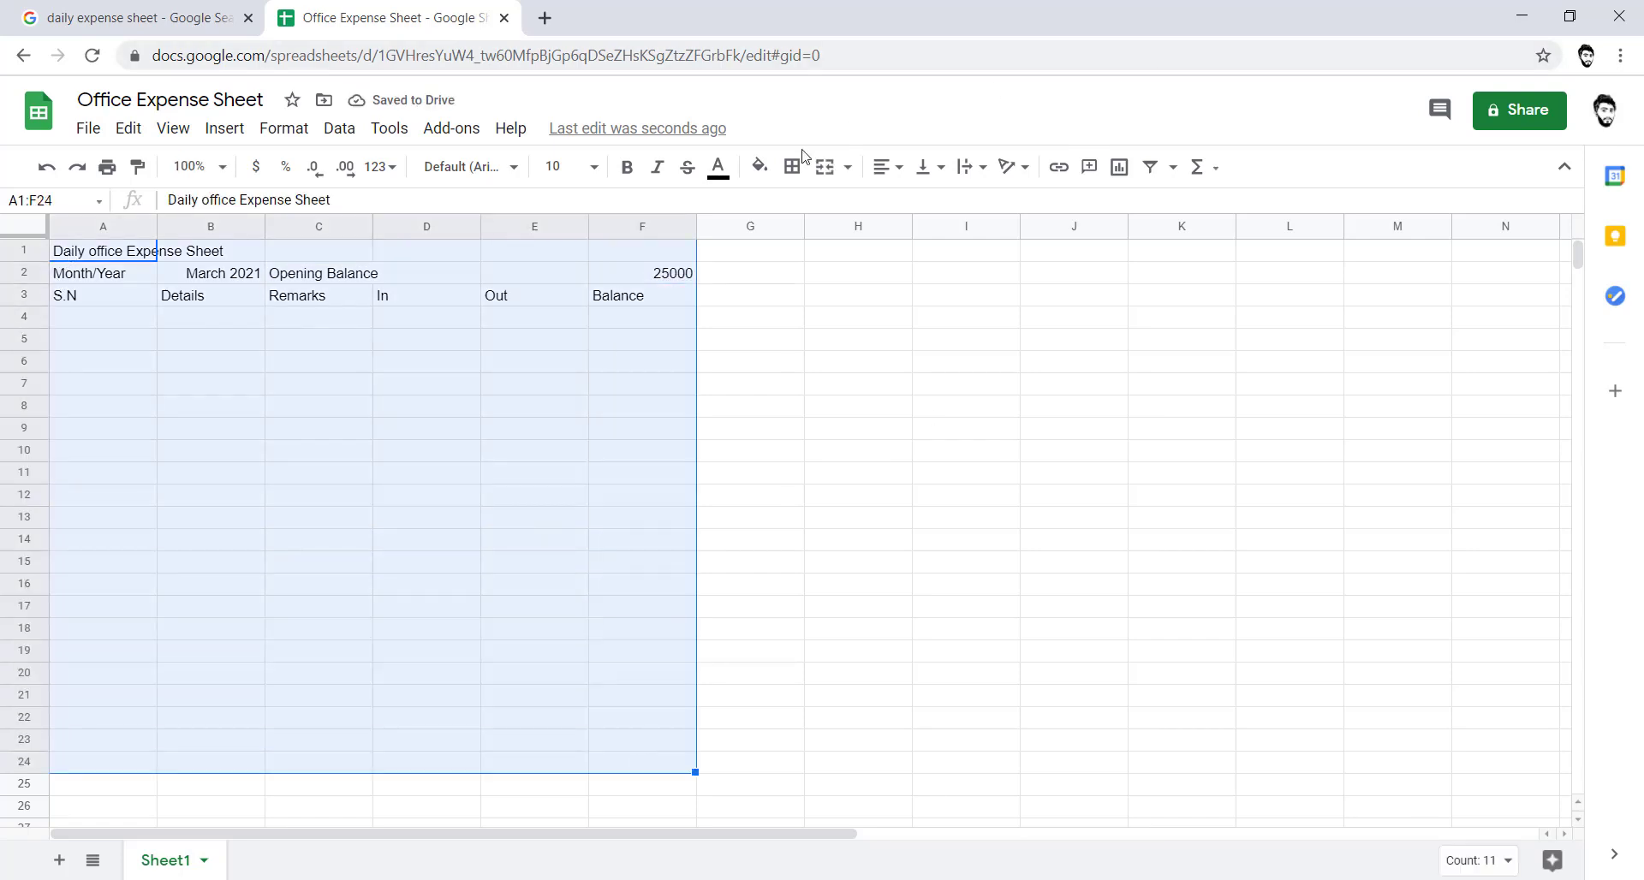
click(793, 167)
click(800, 208)
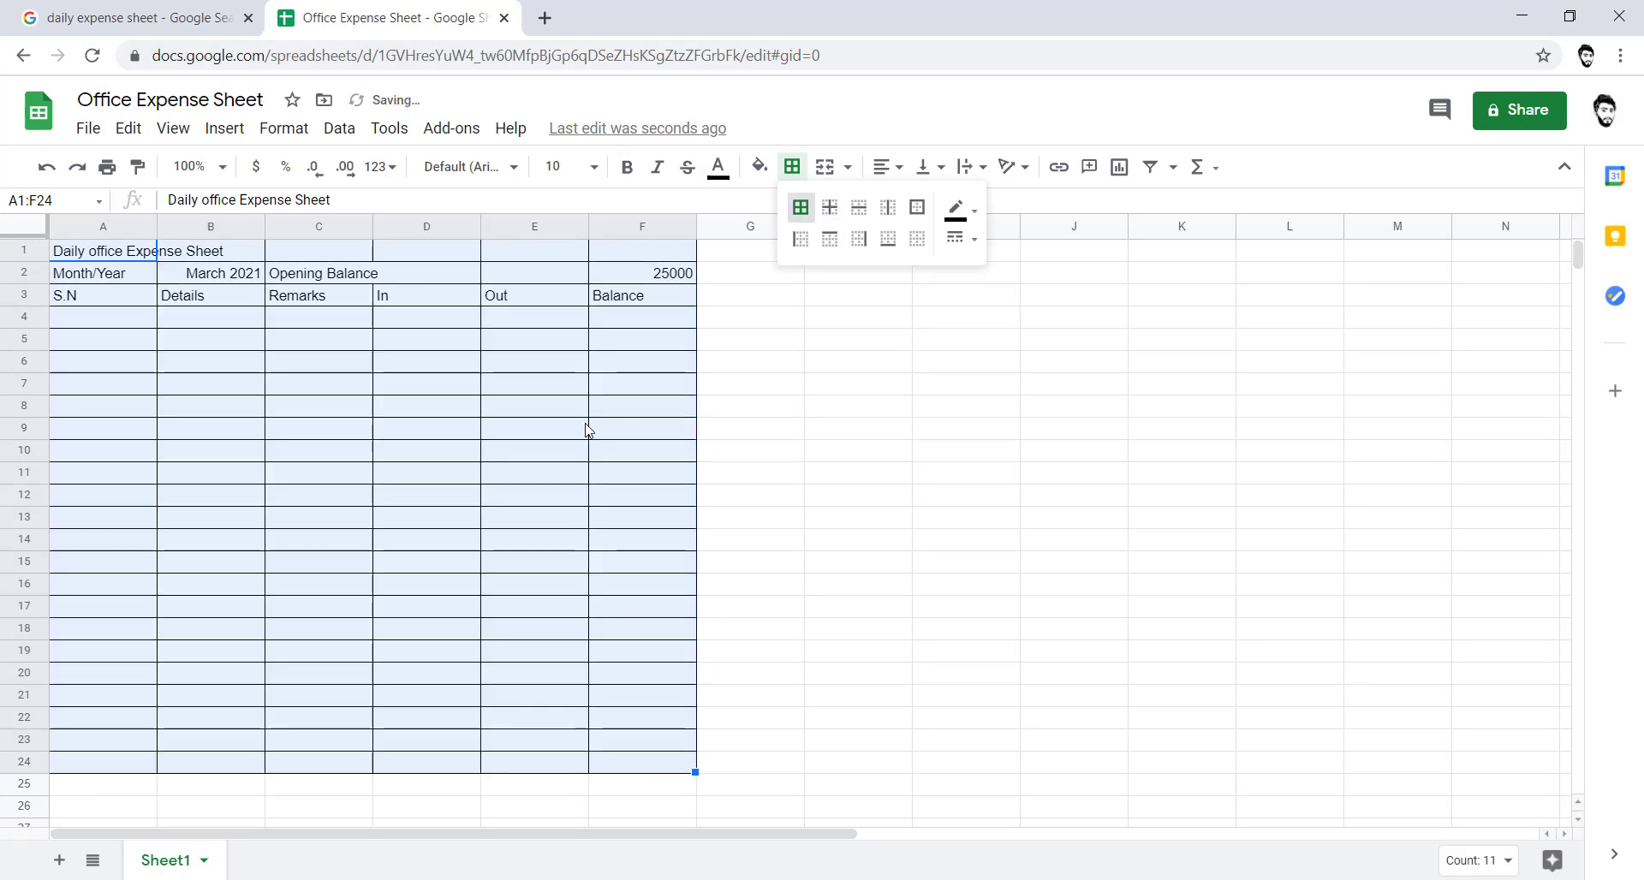
click(548, 406)
- Merge A1:F1 and make the title bold, size 18 and centered
drag(73, 251, 599, 249)
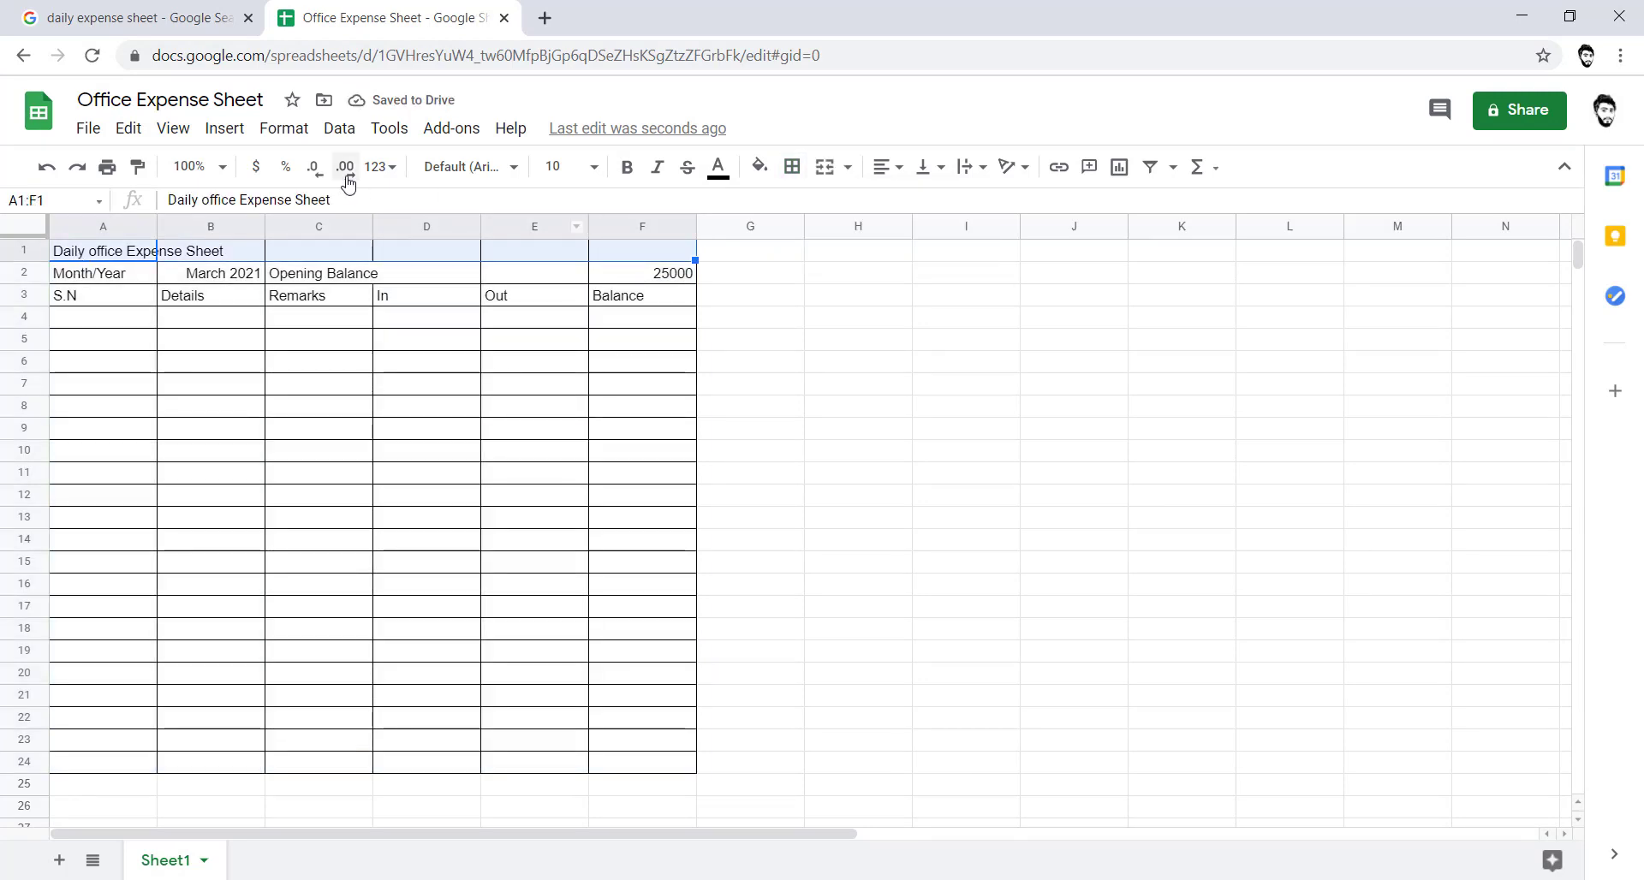
click(847, 167)
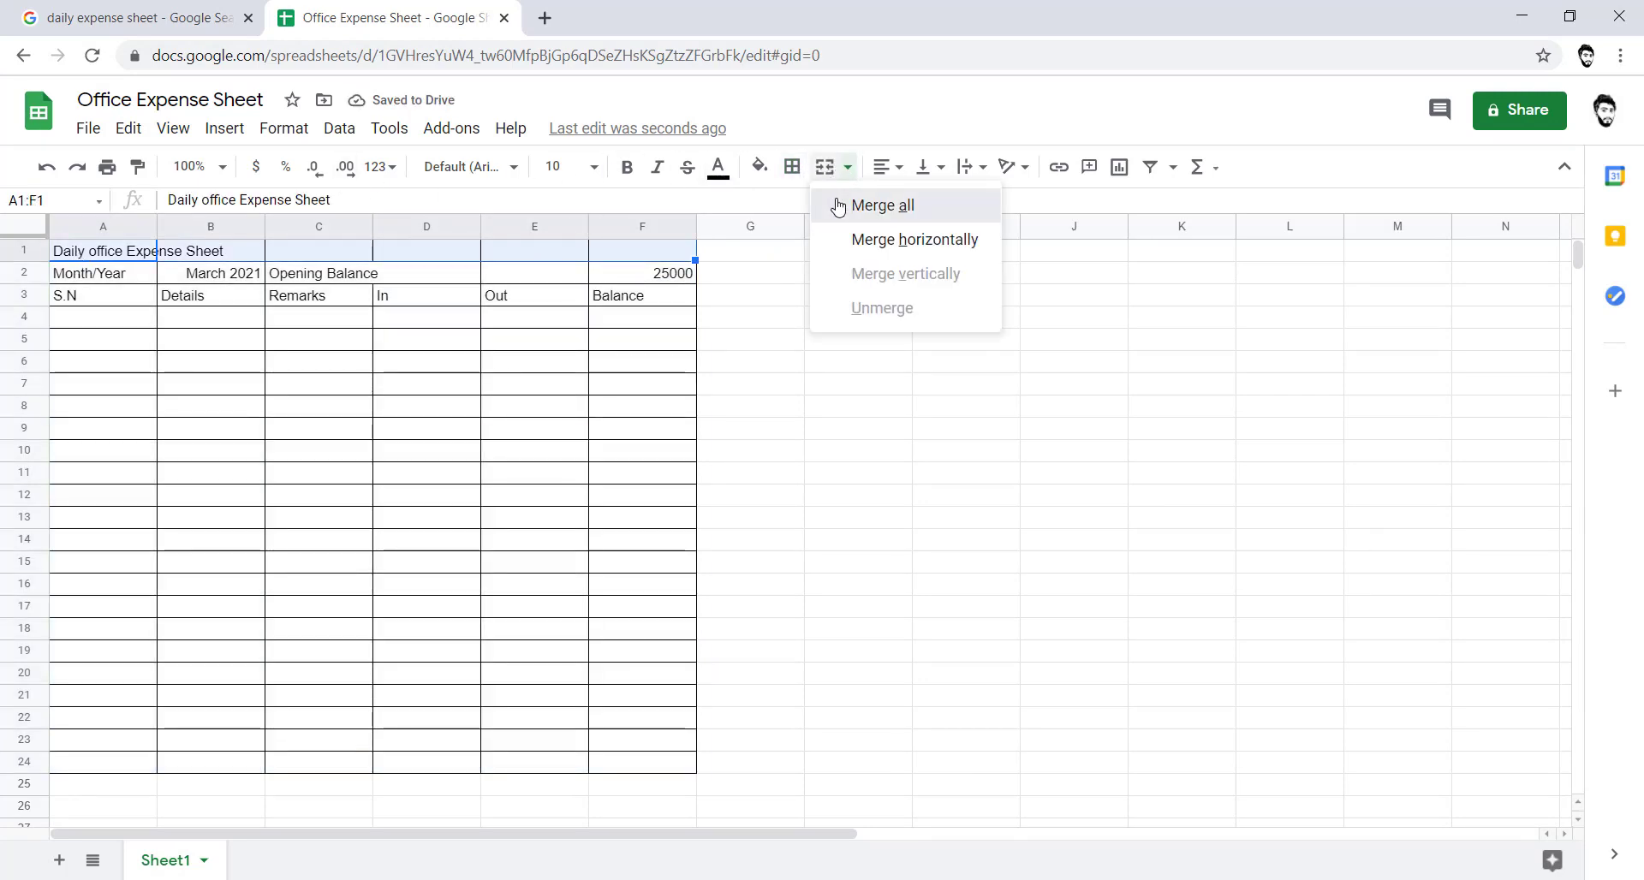
click(848, 205)
click(627, 167)
click(594, 167)
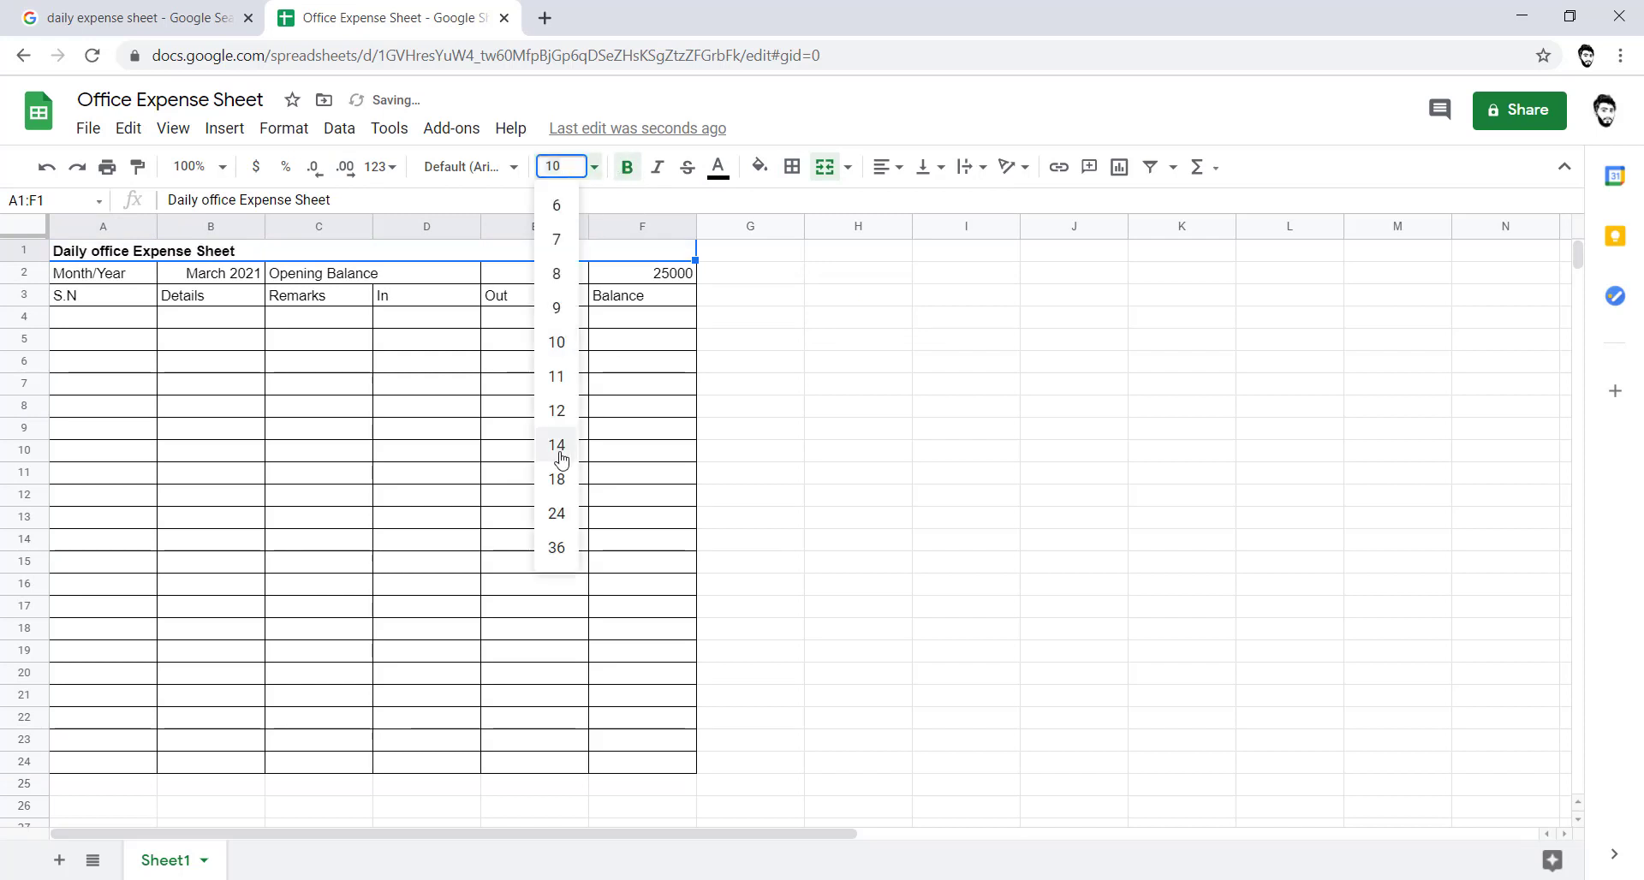
click(557, 444)
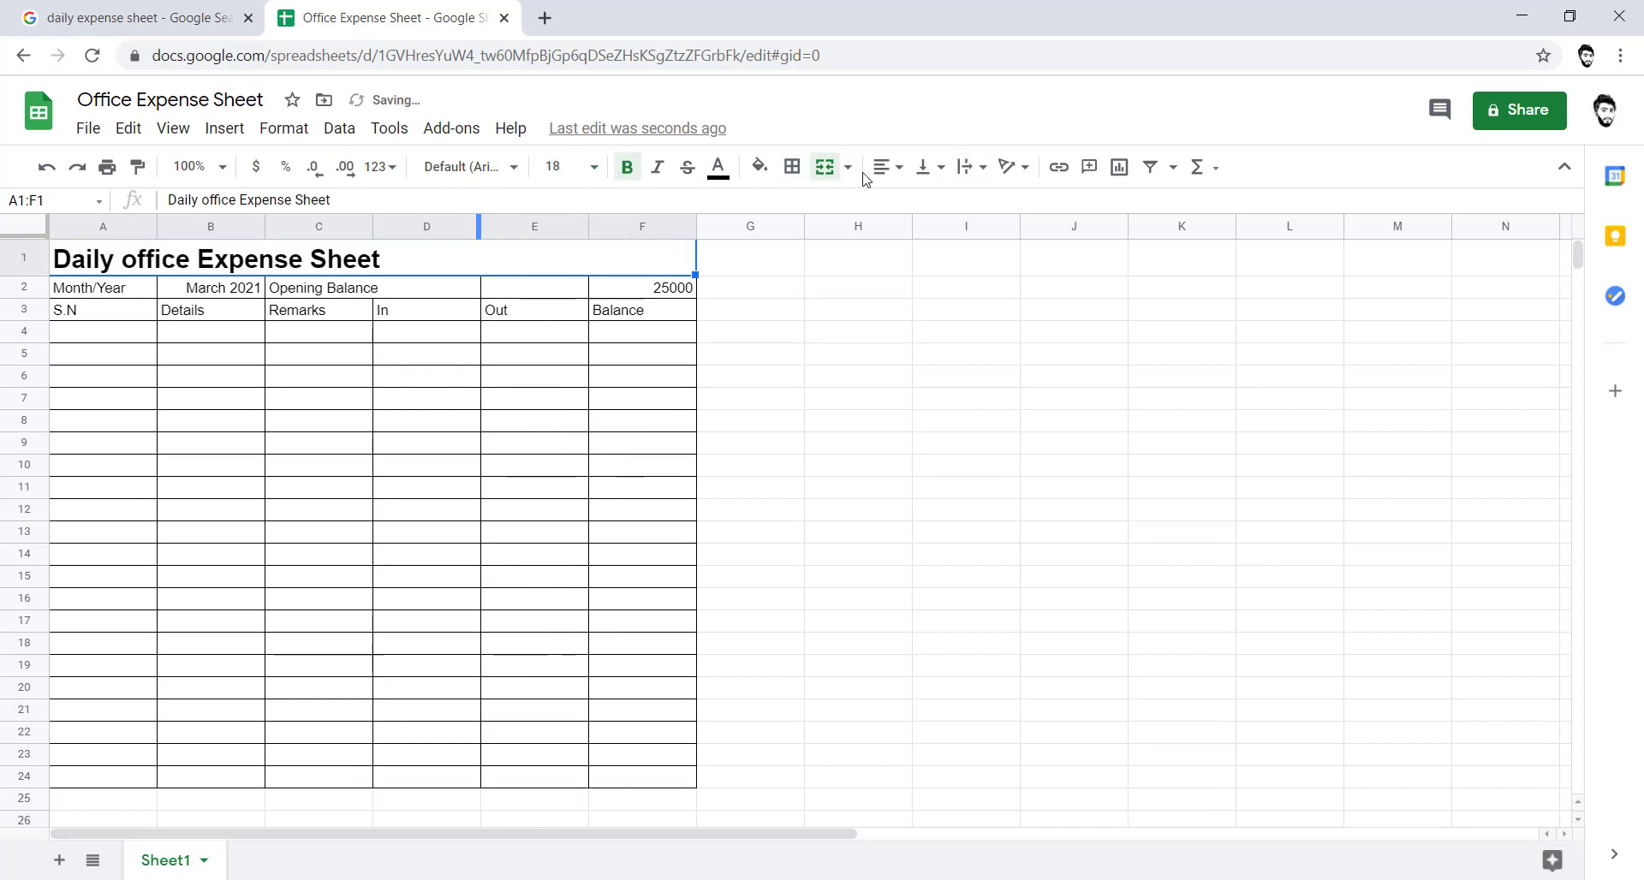
click(890, 167)
click(911, 203)
- Make row 2 (A2:F2) left-aligned, bold and size 14
drag(103, 290, 674, 293)
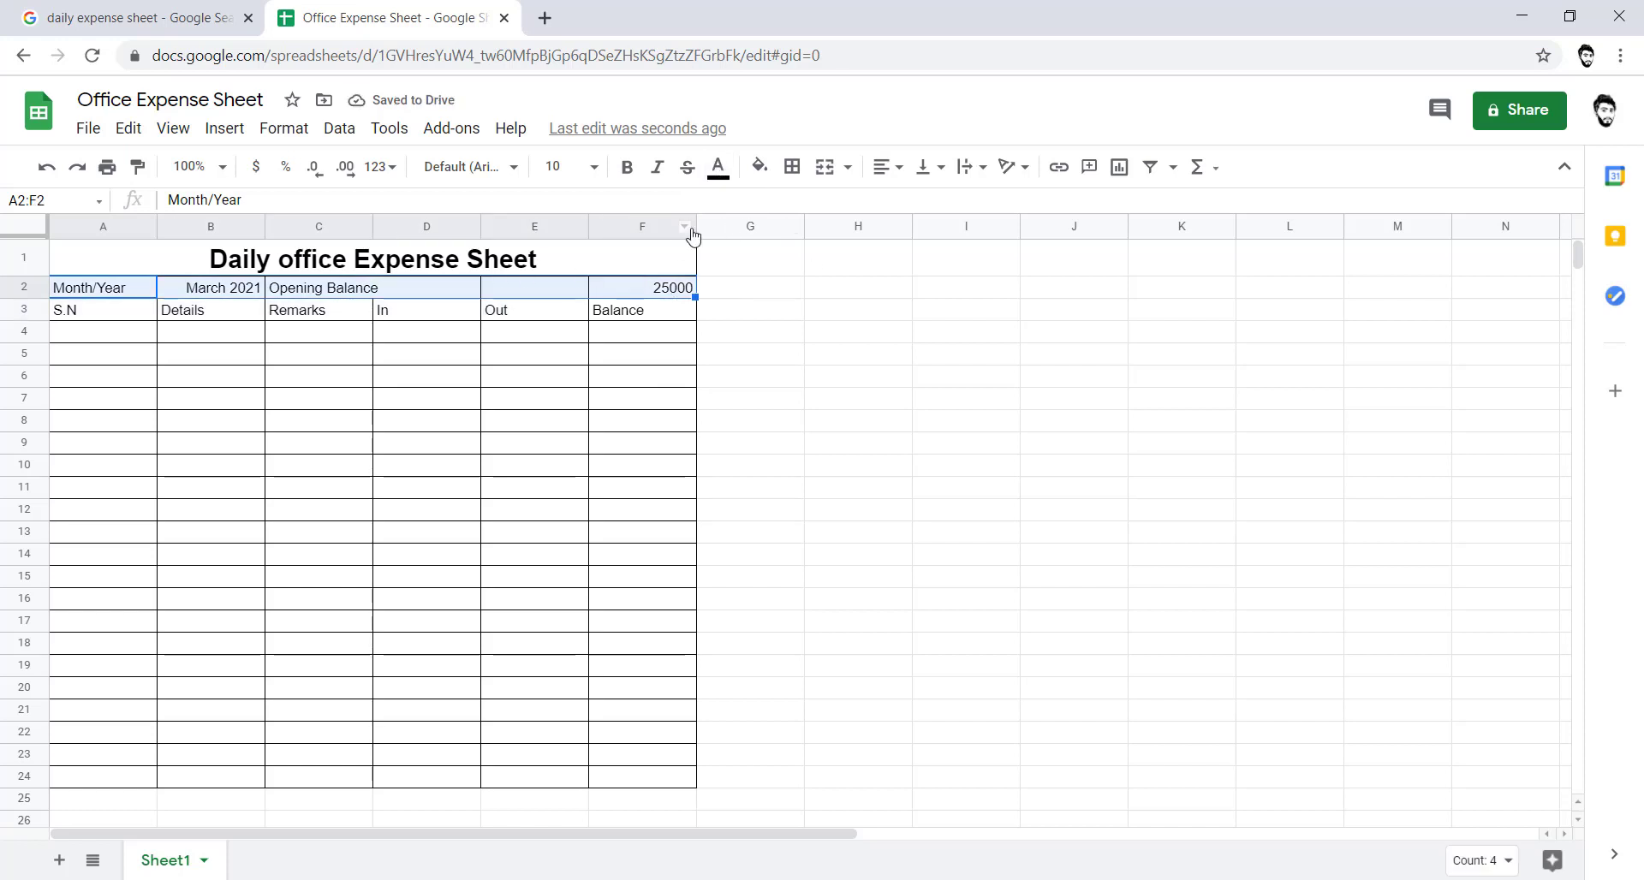
click(890, 167)
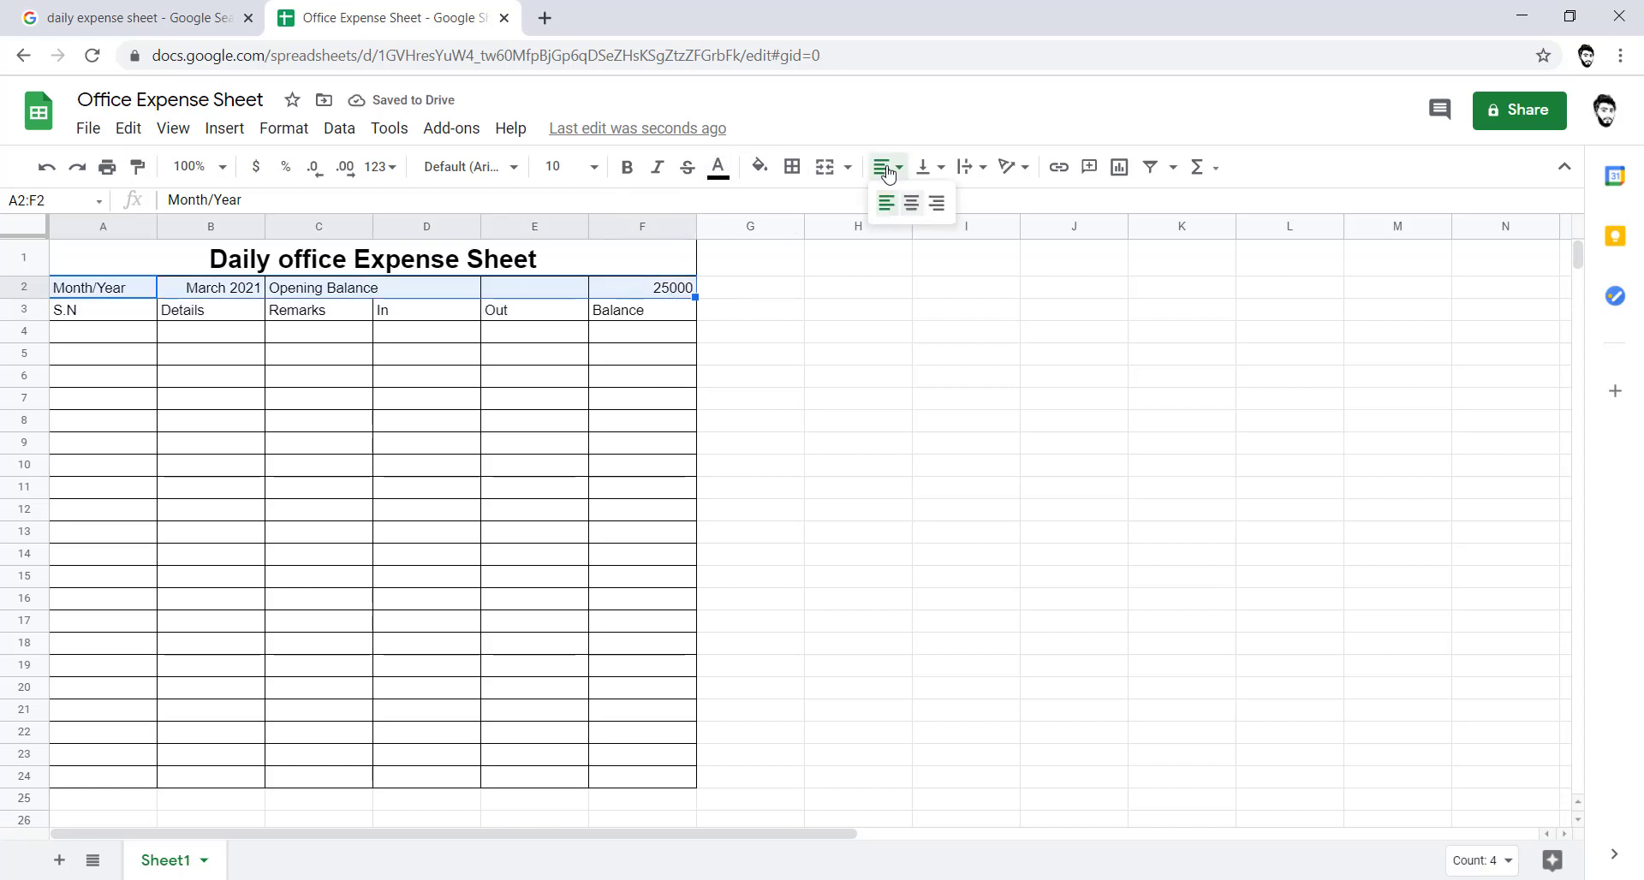
click(887, 203)
click(627, 167)
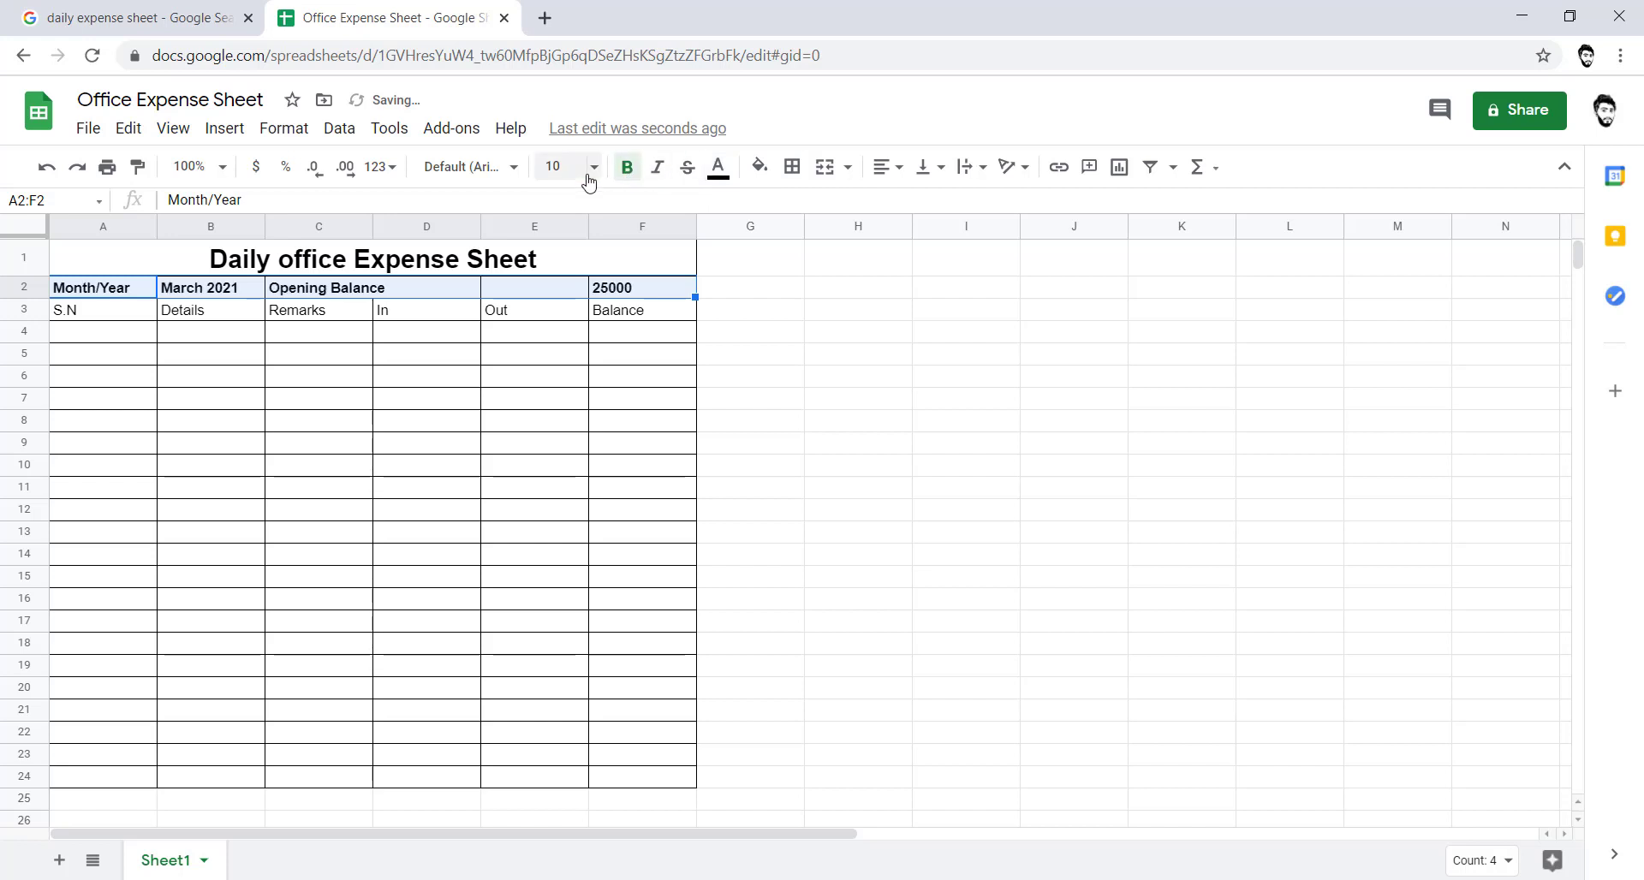
click(593, 167)
click(556, 444)
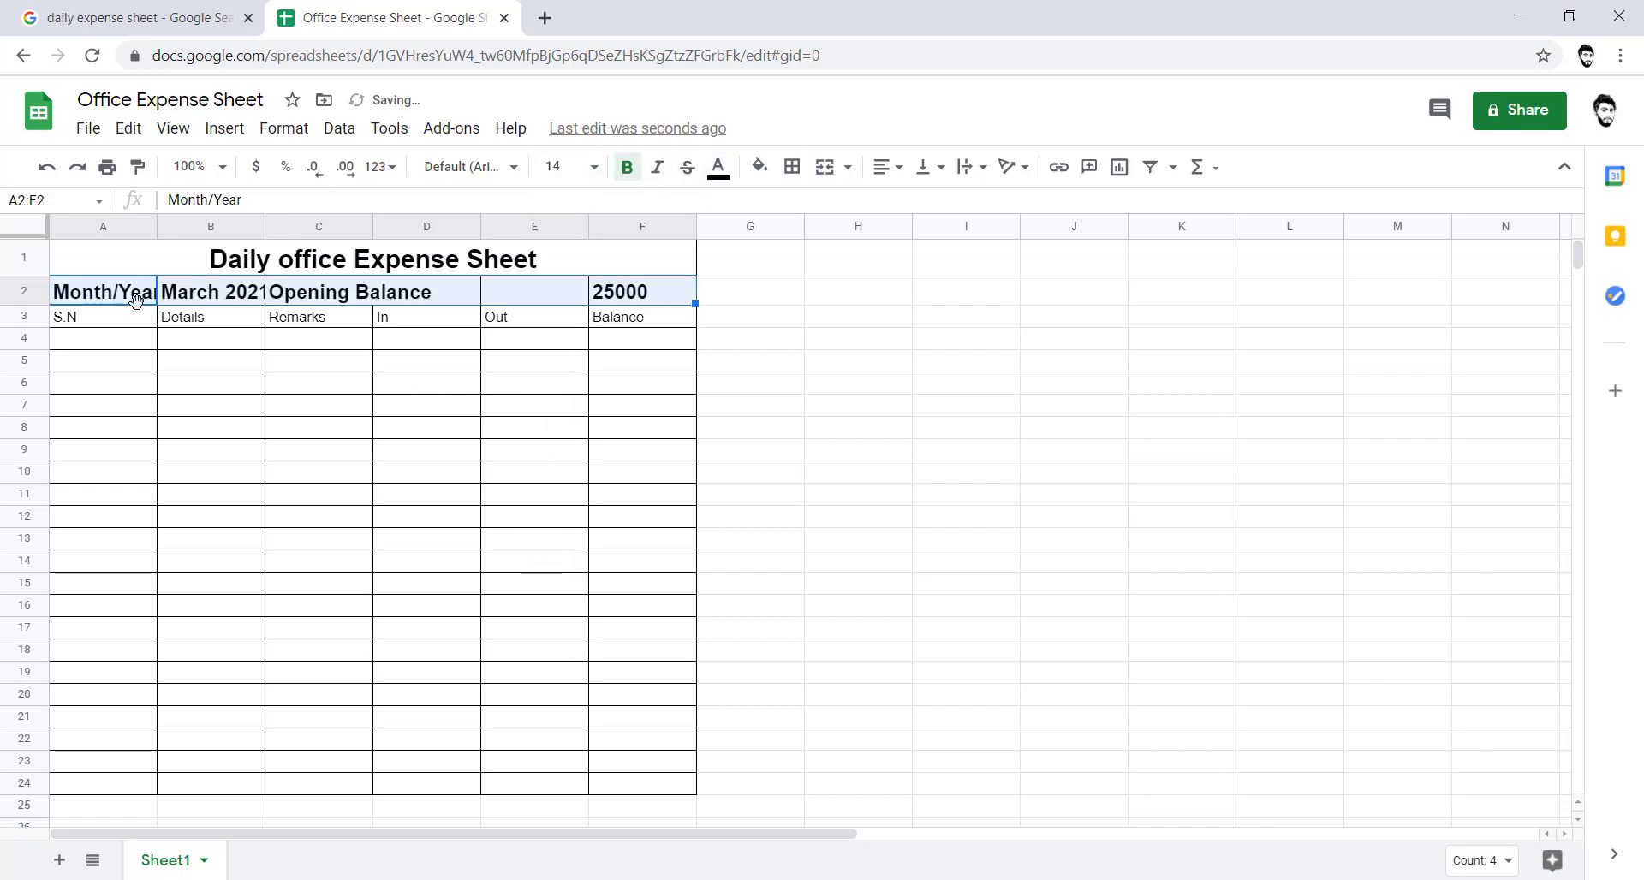
- Make the header row A3:F3 bold at size 11
drag(112, 321, 740, 326)
drag(638, 324, 638, 324)
click(627, 167)
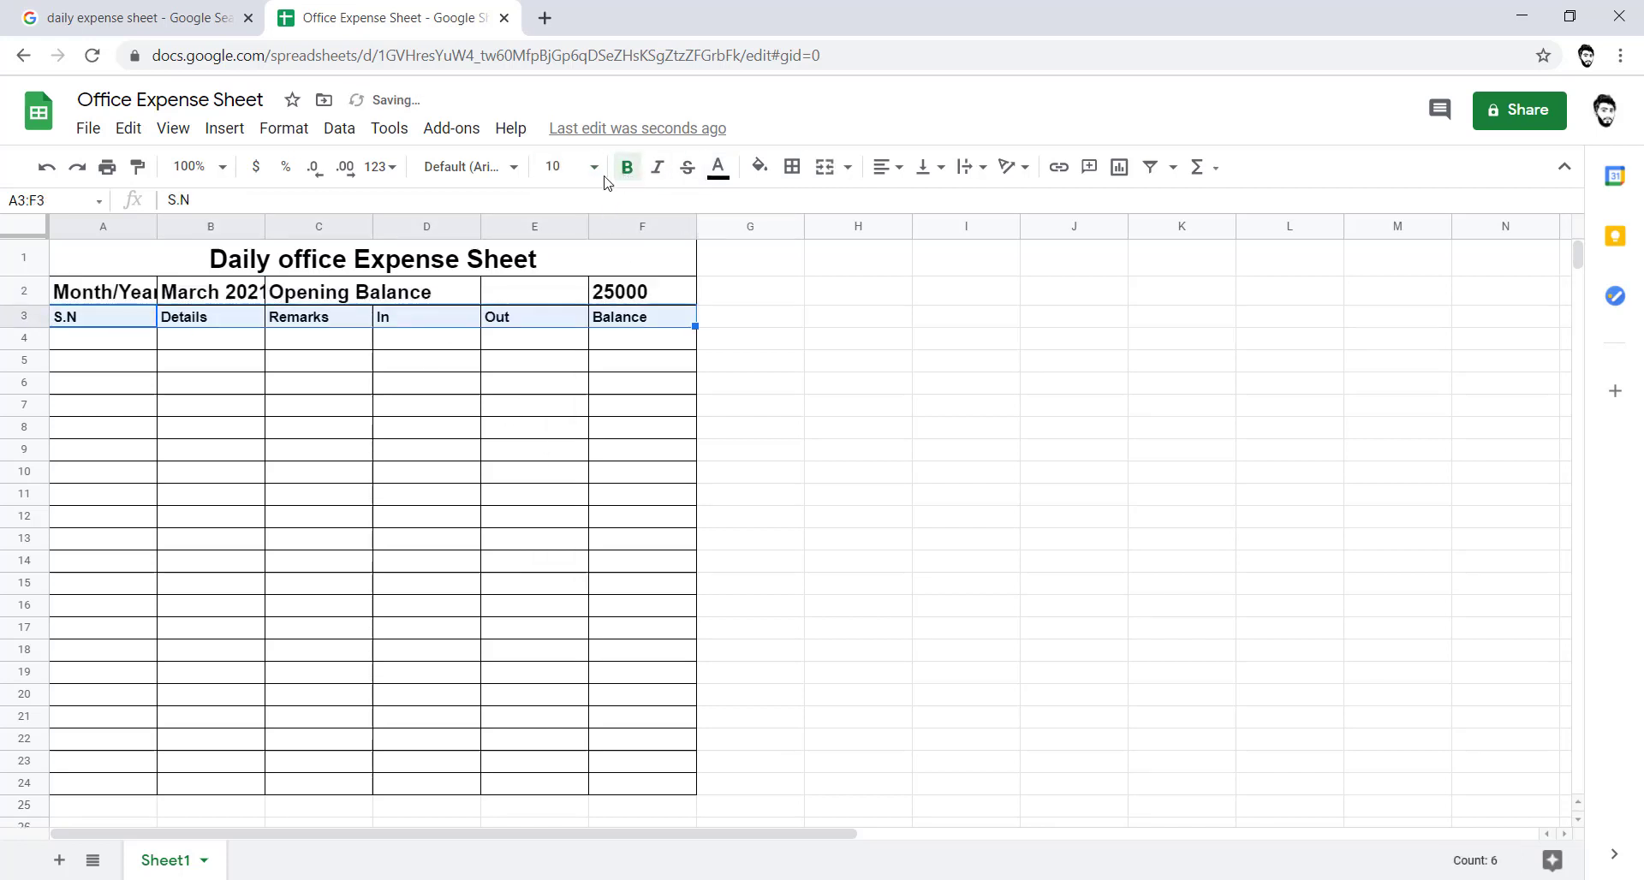
click(593, 167)
click(553, 385)
click(555, 387)
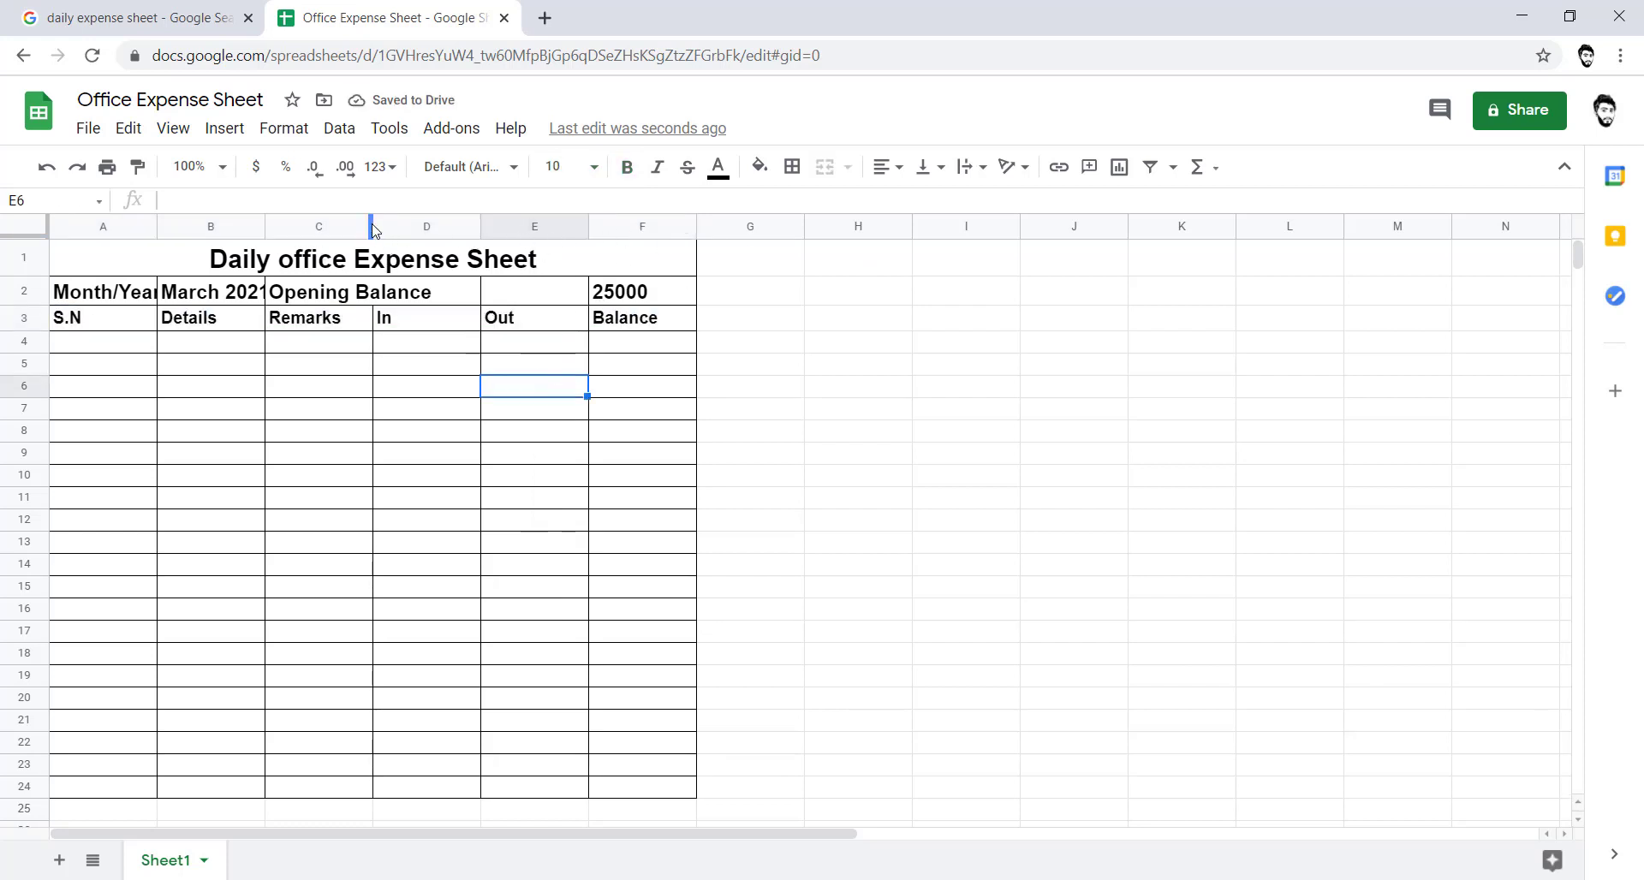
- Widen the Details column B and the Remarks column C
drag(373, 227, 470, 226)
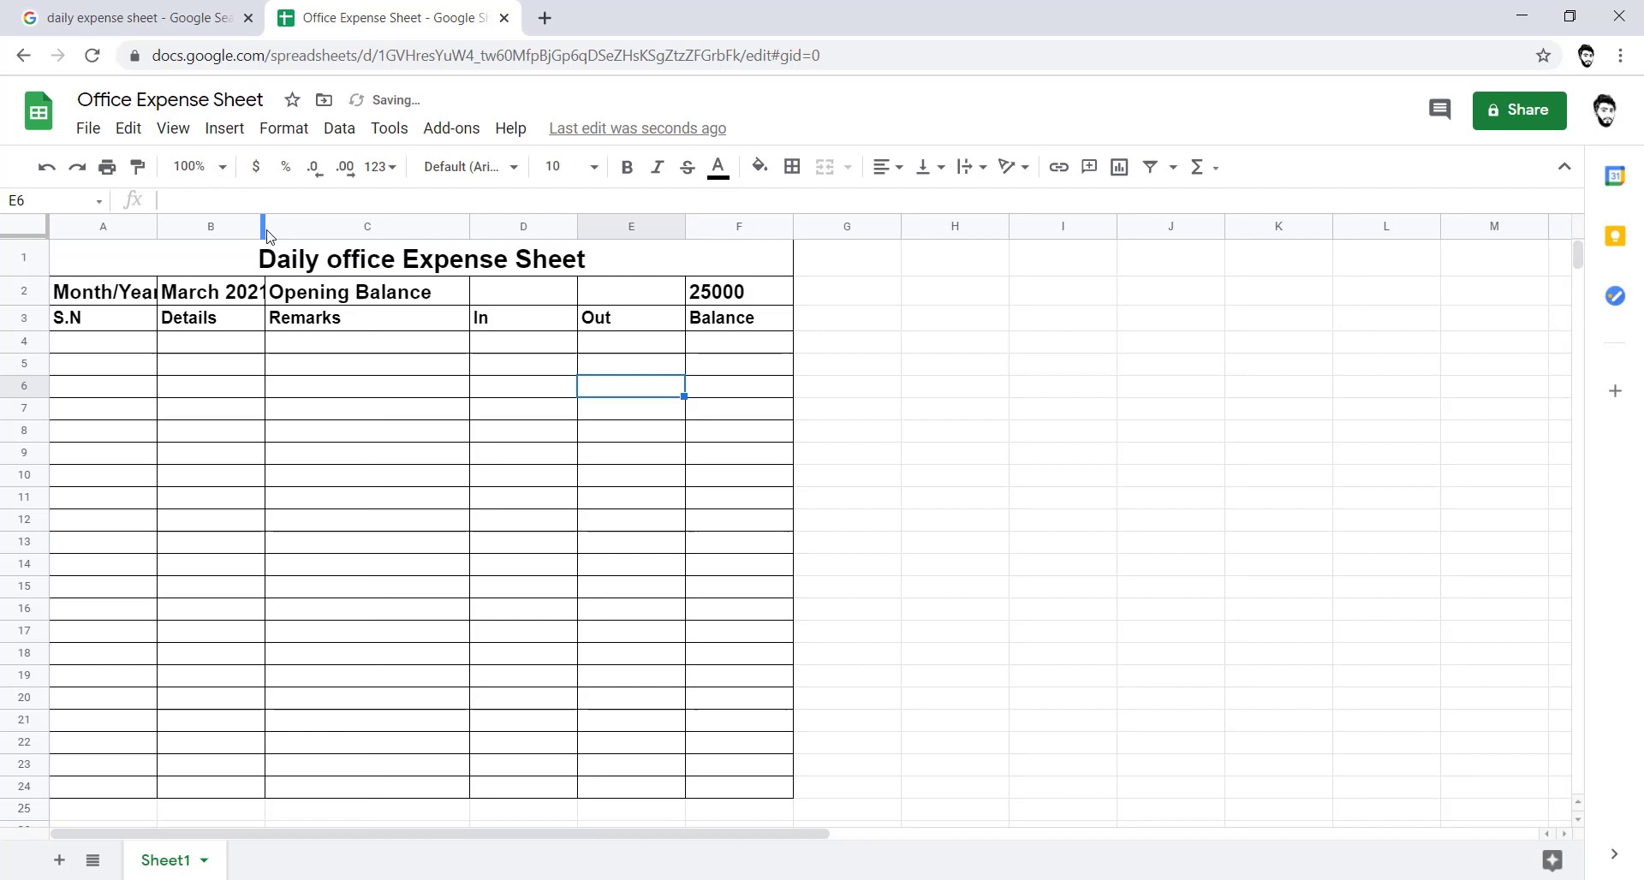
drag(265, 227, 295, 226)
drag(604, 229, 603, 230)
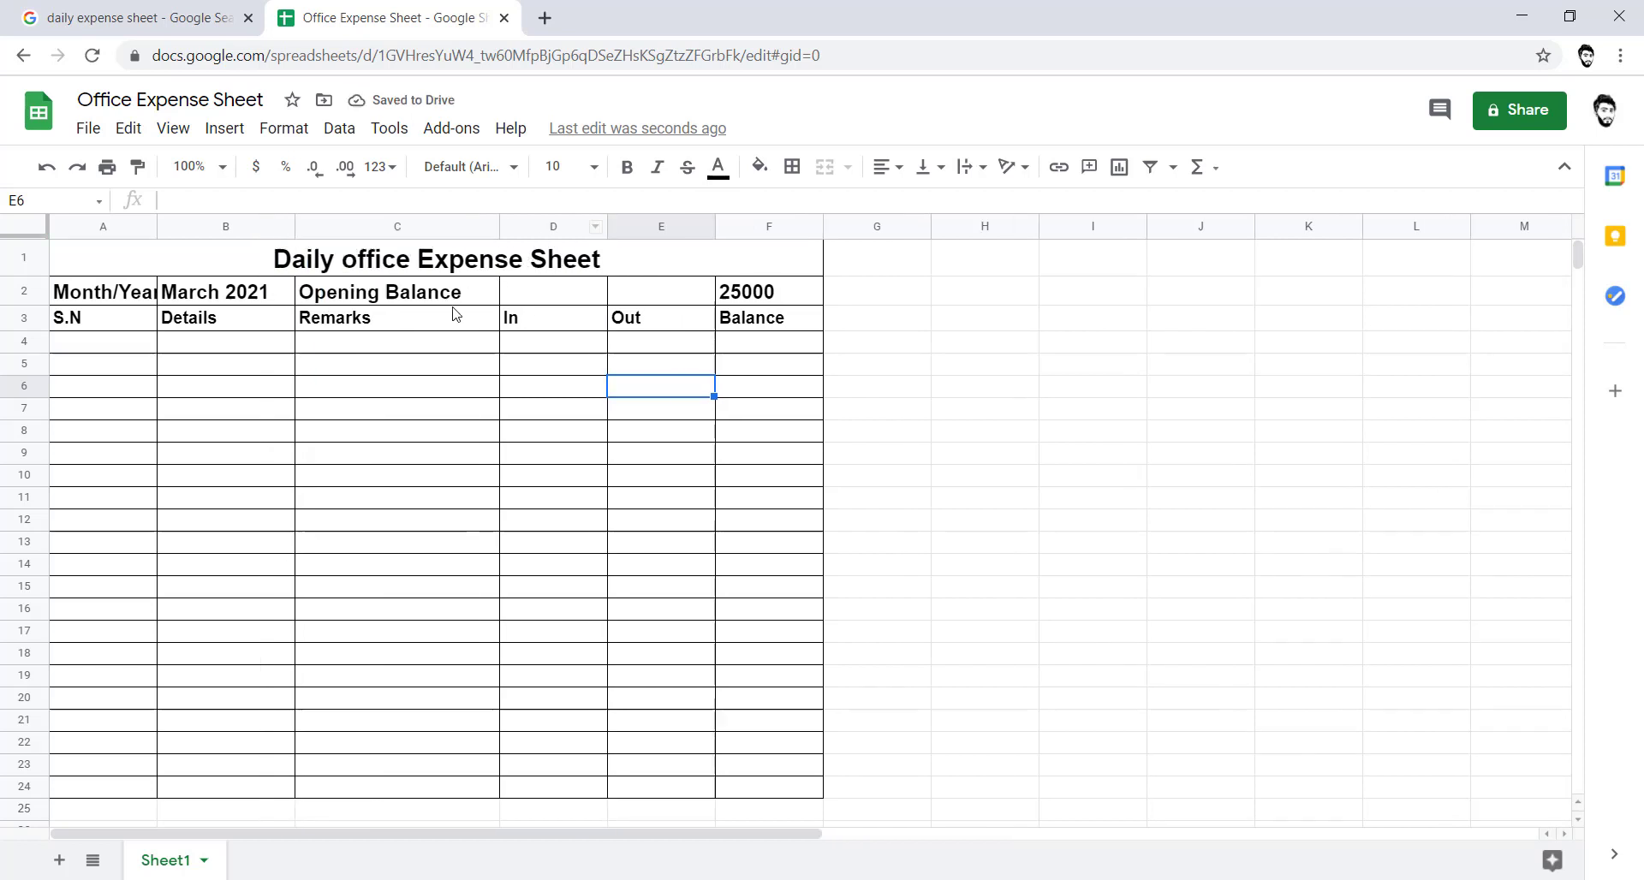
click(326, 280)
drag(295, 226, 447, 227)
click(214, 385)
- Number the S.N column 1 to 13 in A4:A16 by filling down from A4
click(134, 345)
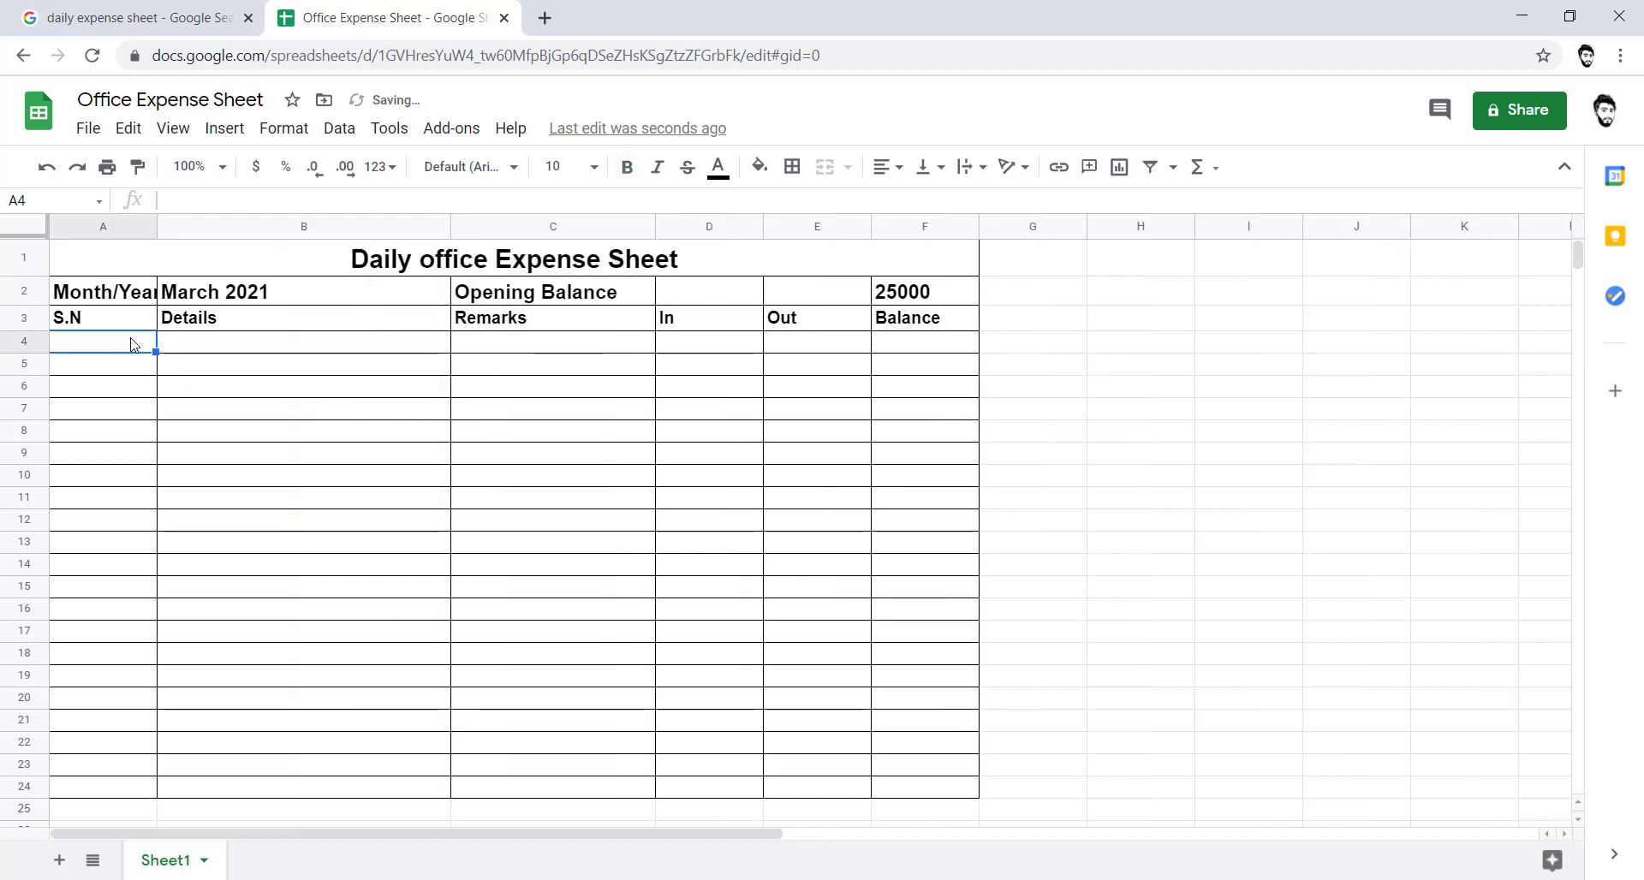
text(1)
key(Return)
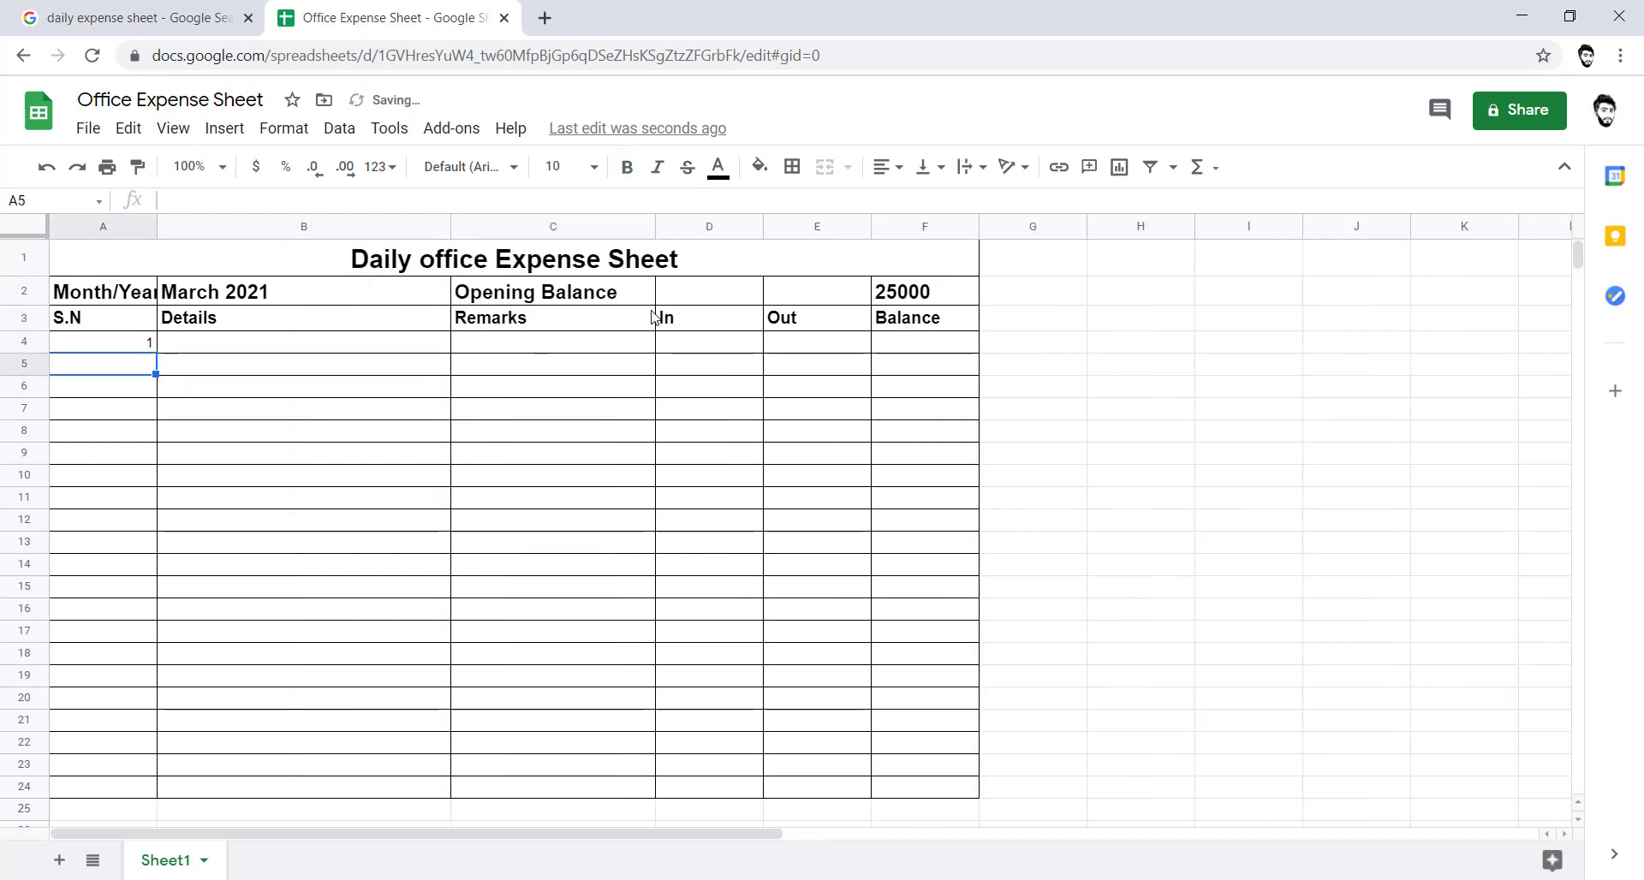
click(147, 345)
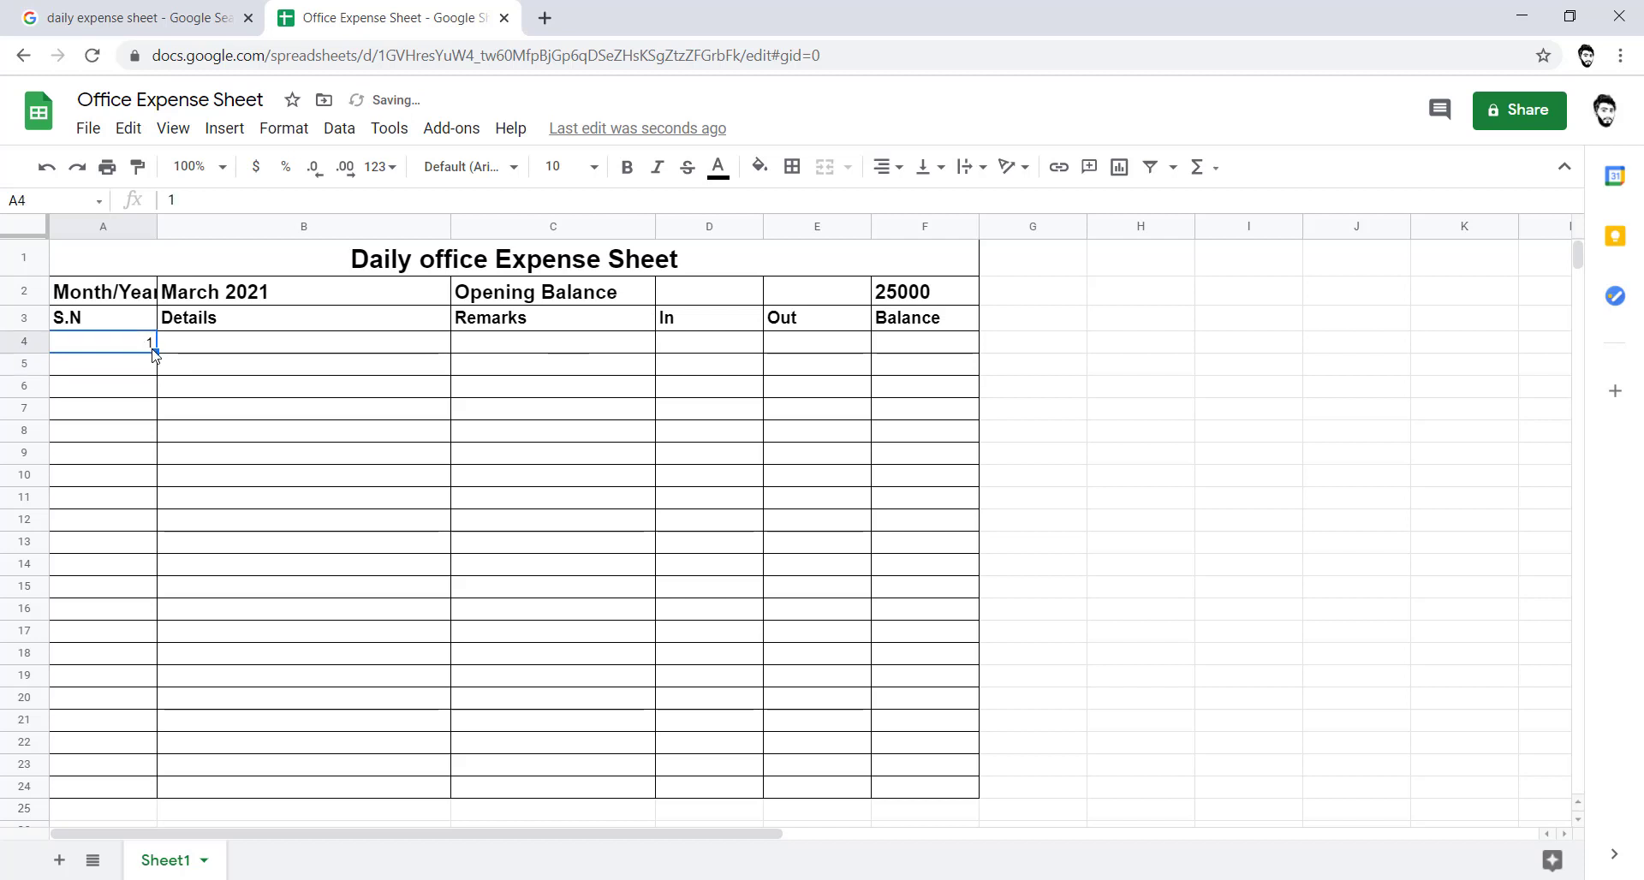
drag(153, 351, 154, 610)
click(205, 349)
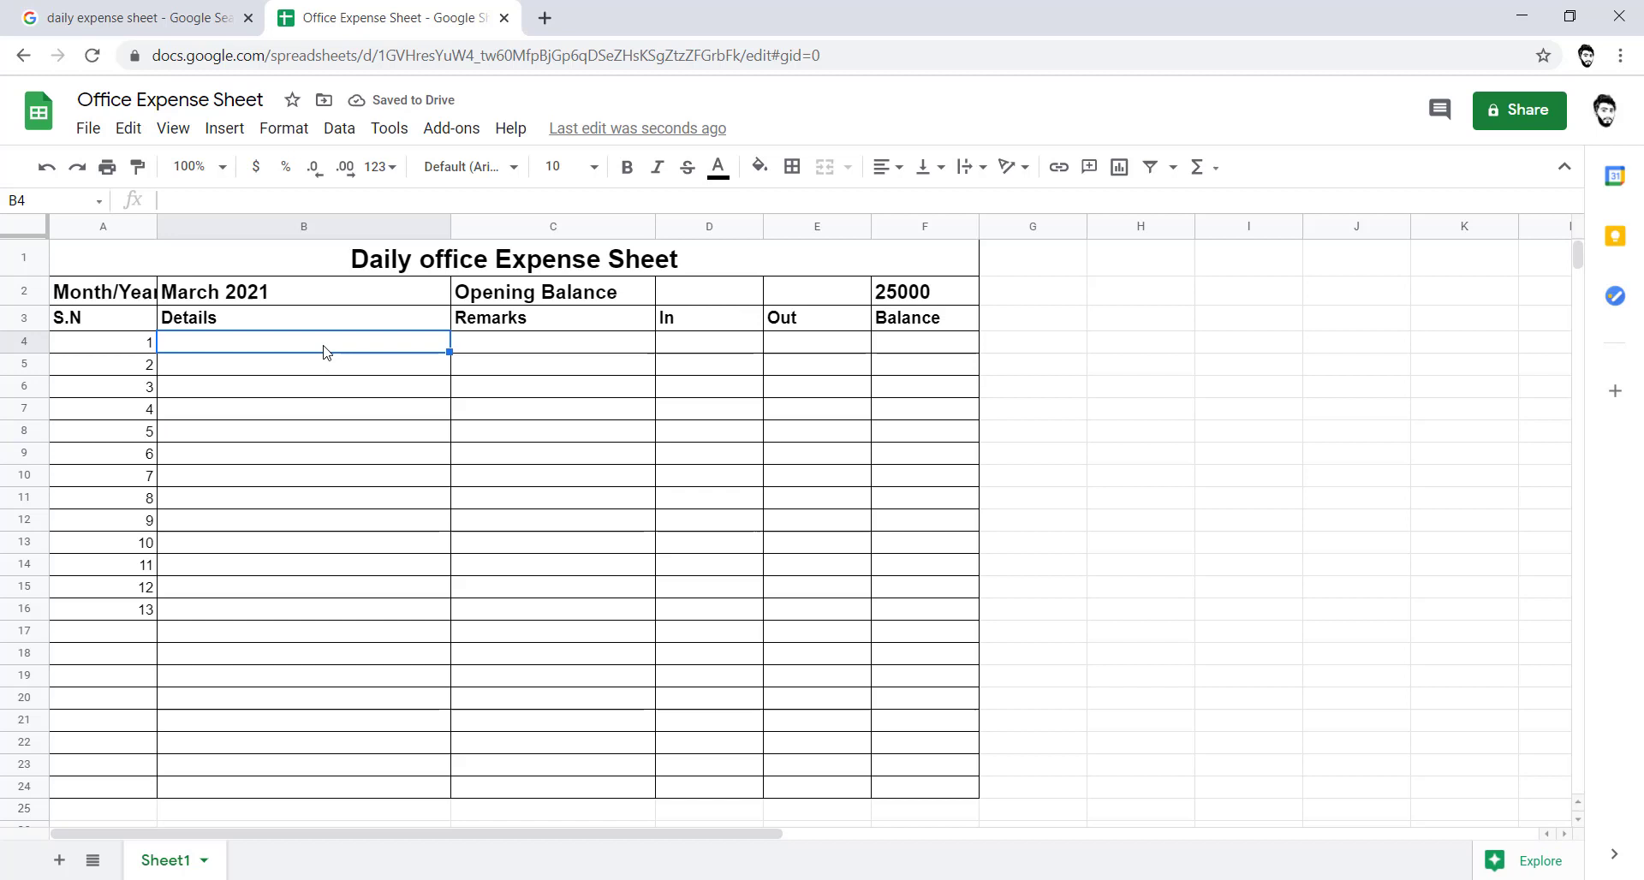
- Enter 'I paid 15000 to the owner of a flat' in B4 and 15000 in E4
text(I paid )
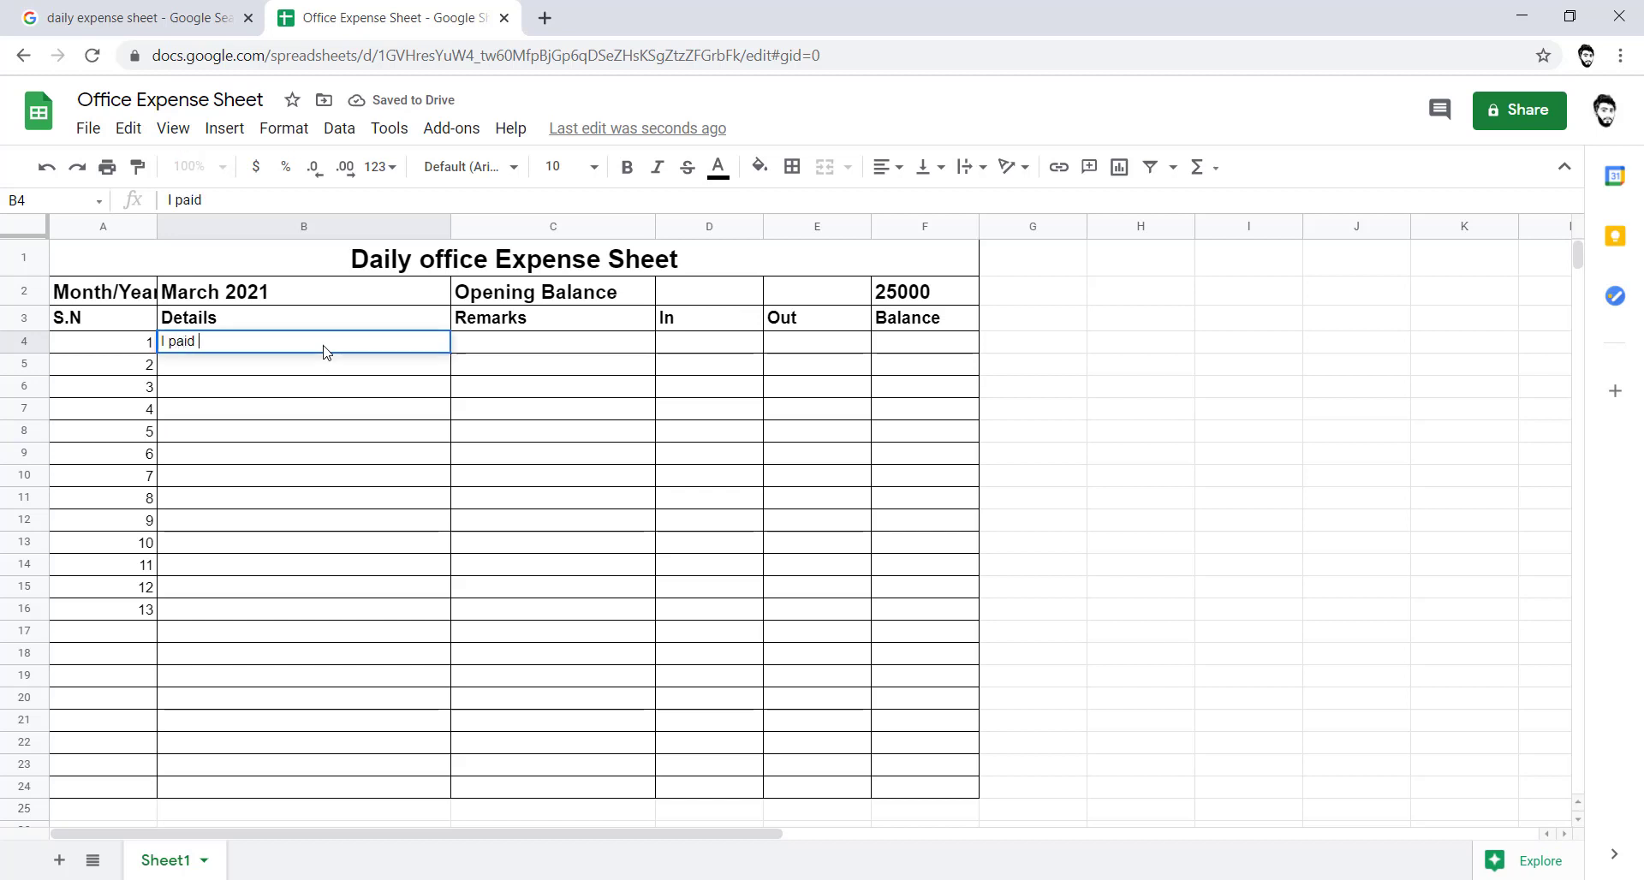
text(15000)
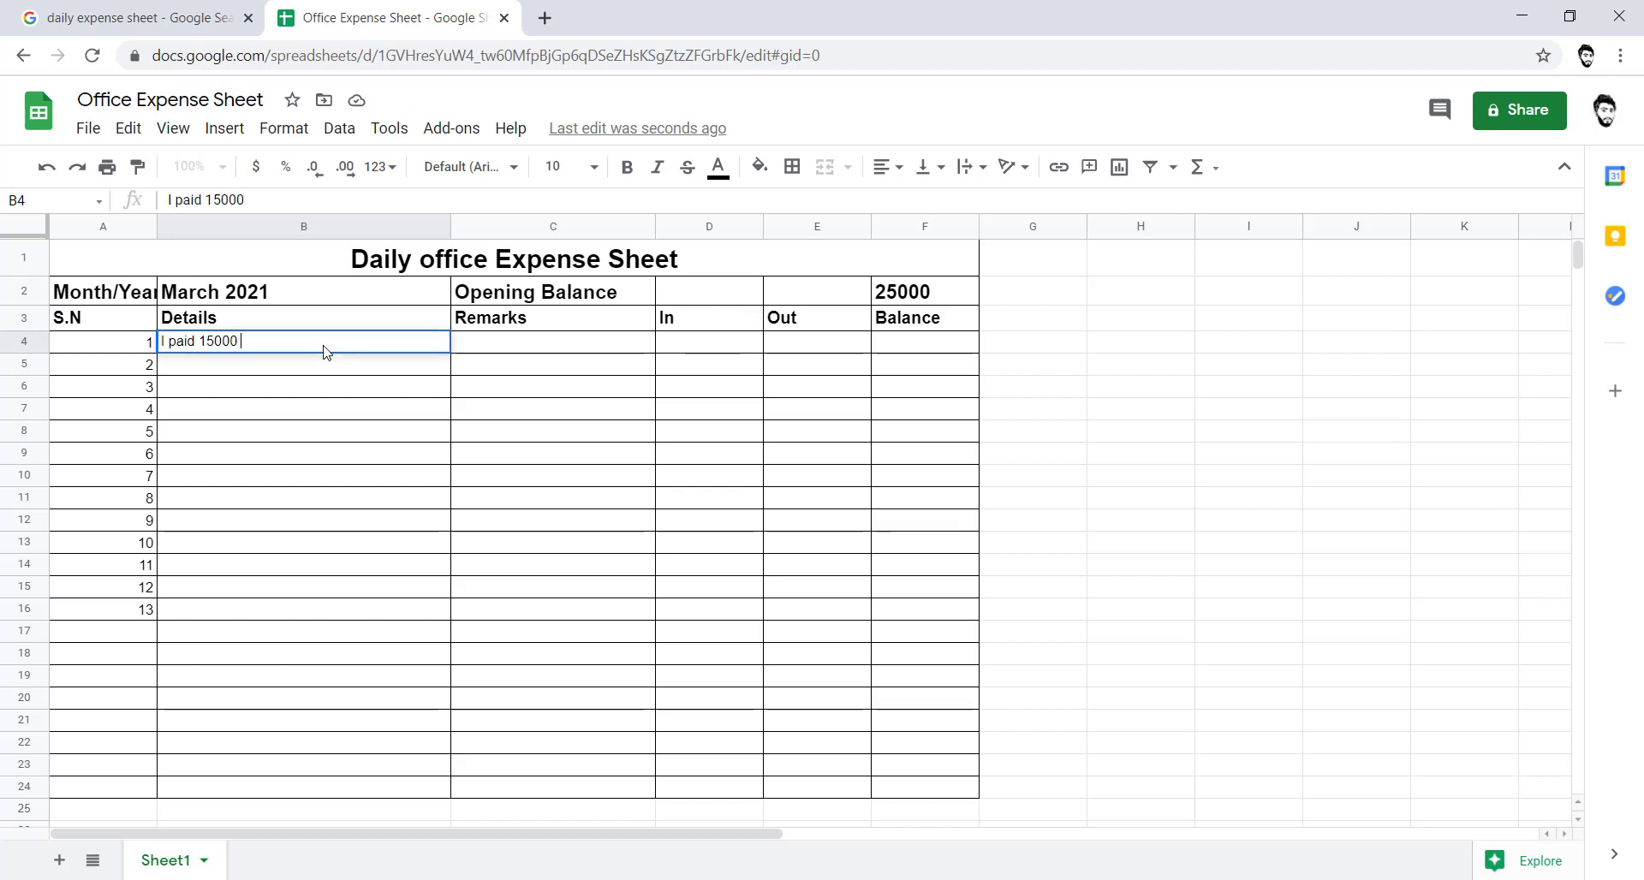
text( to the owner of a f)
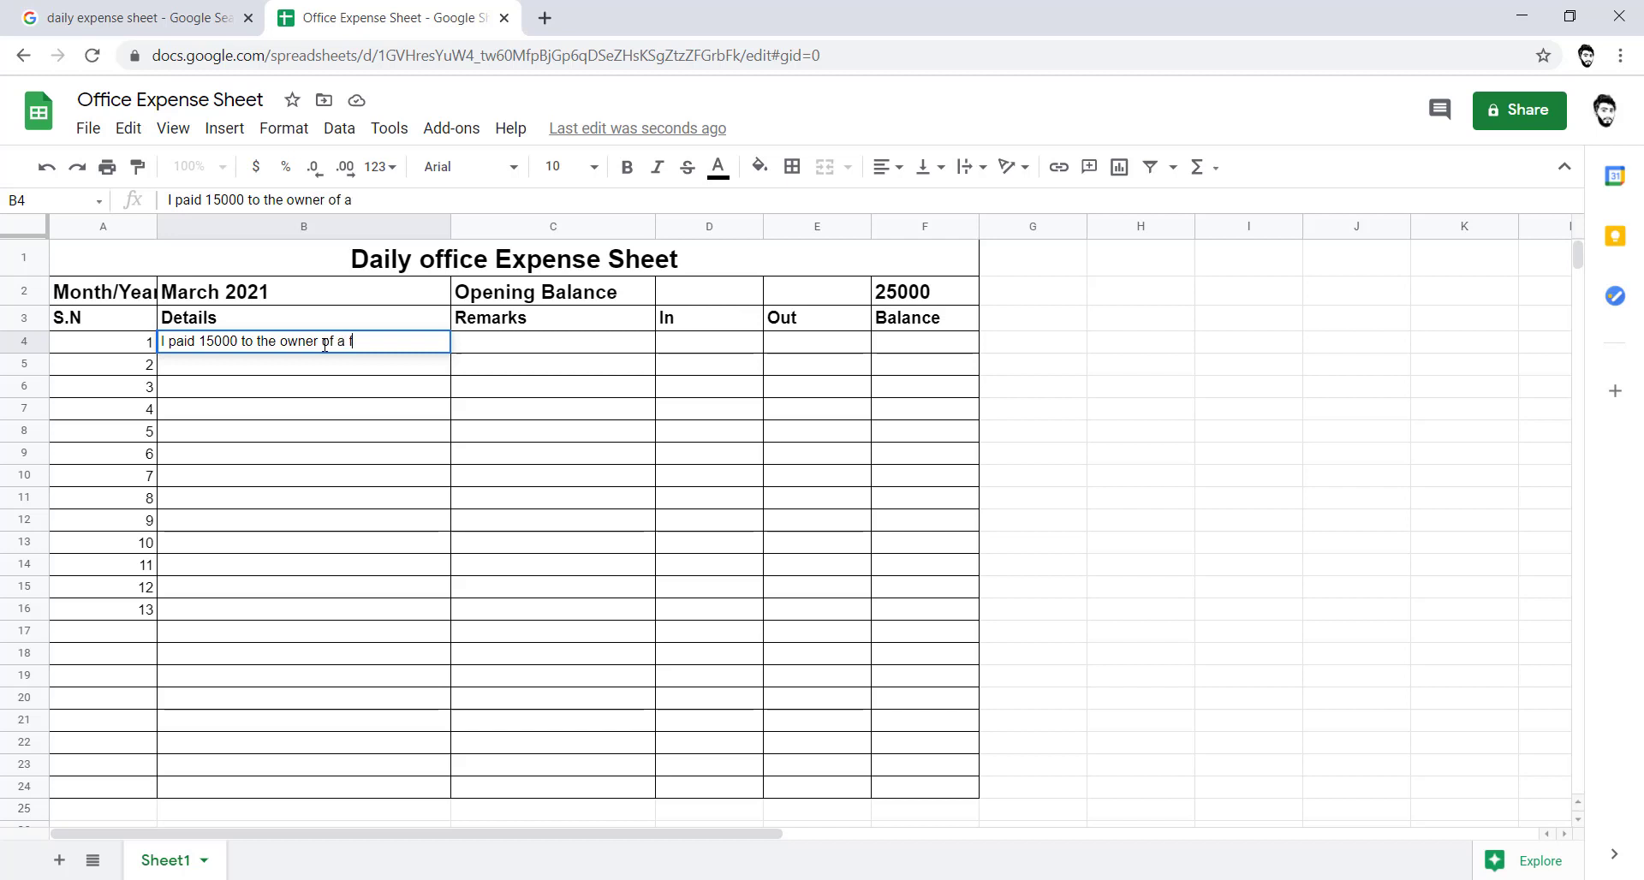
key(BackSpace)
key(BackSpace)
text(at)
key(Tab)
key(Tab)
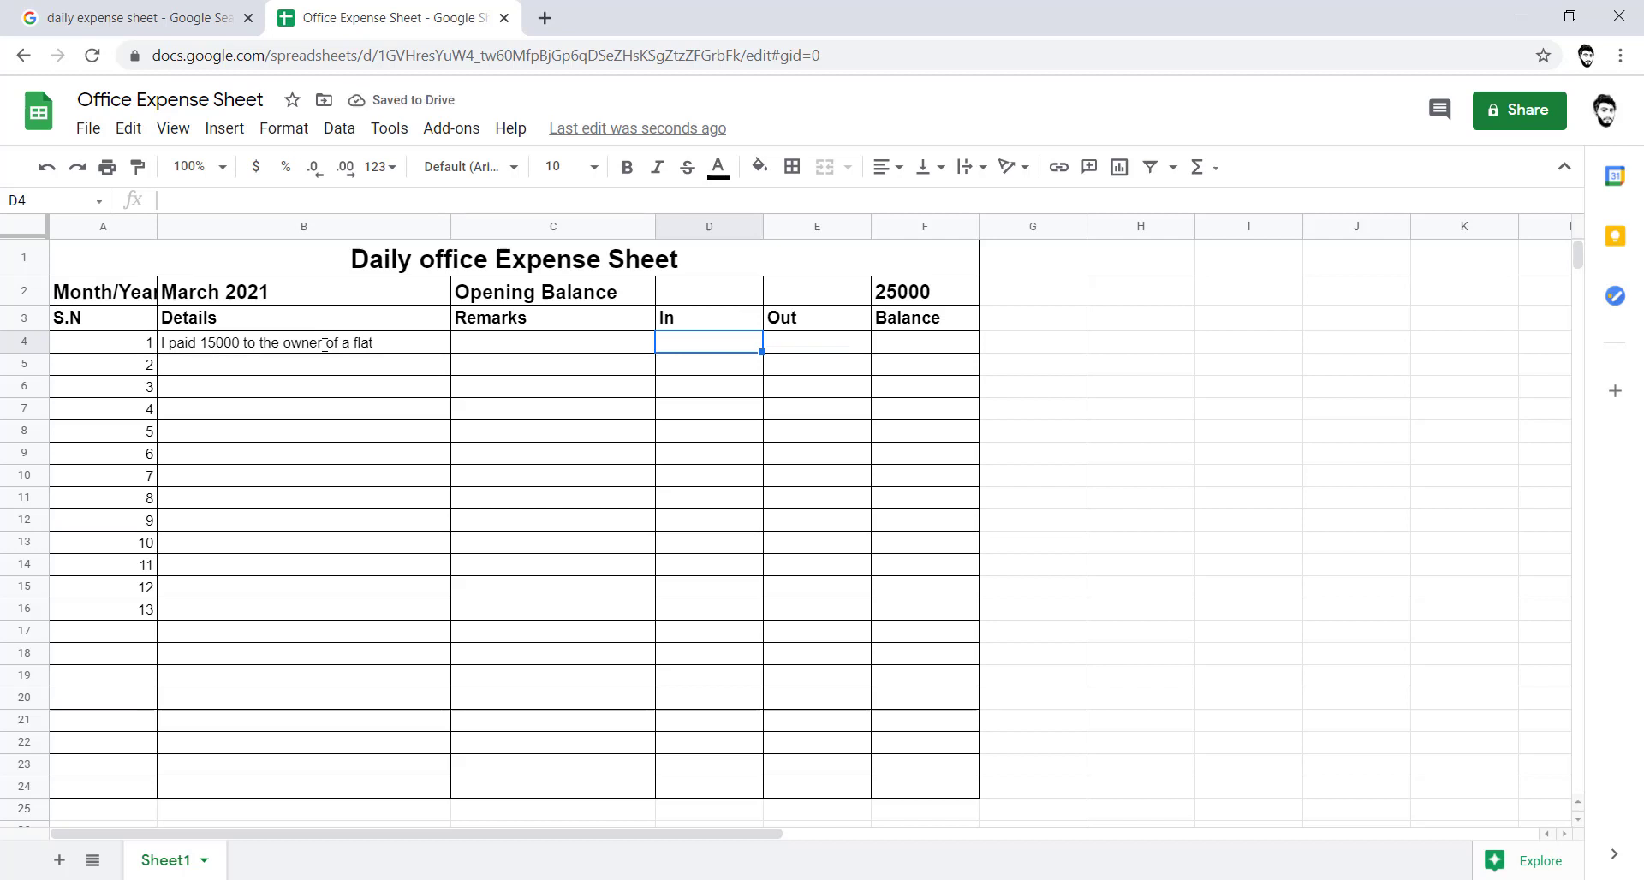
key(Tab)
text(1500)
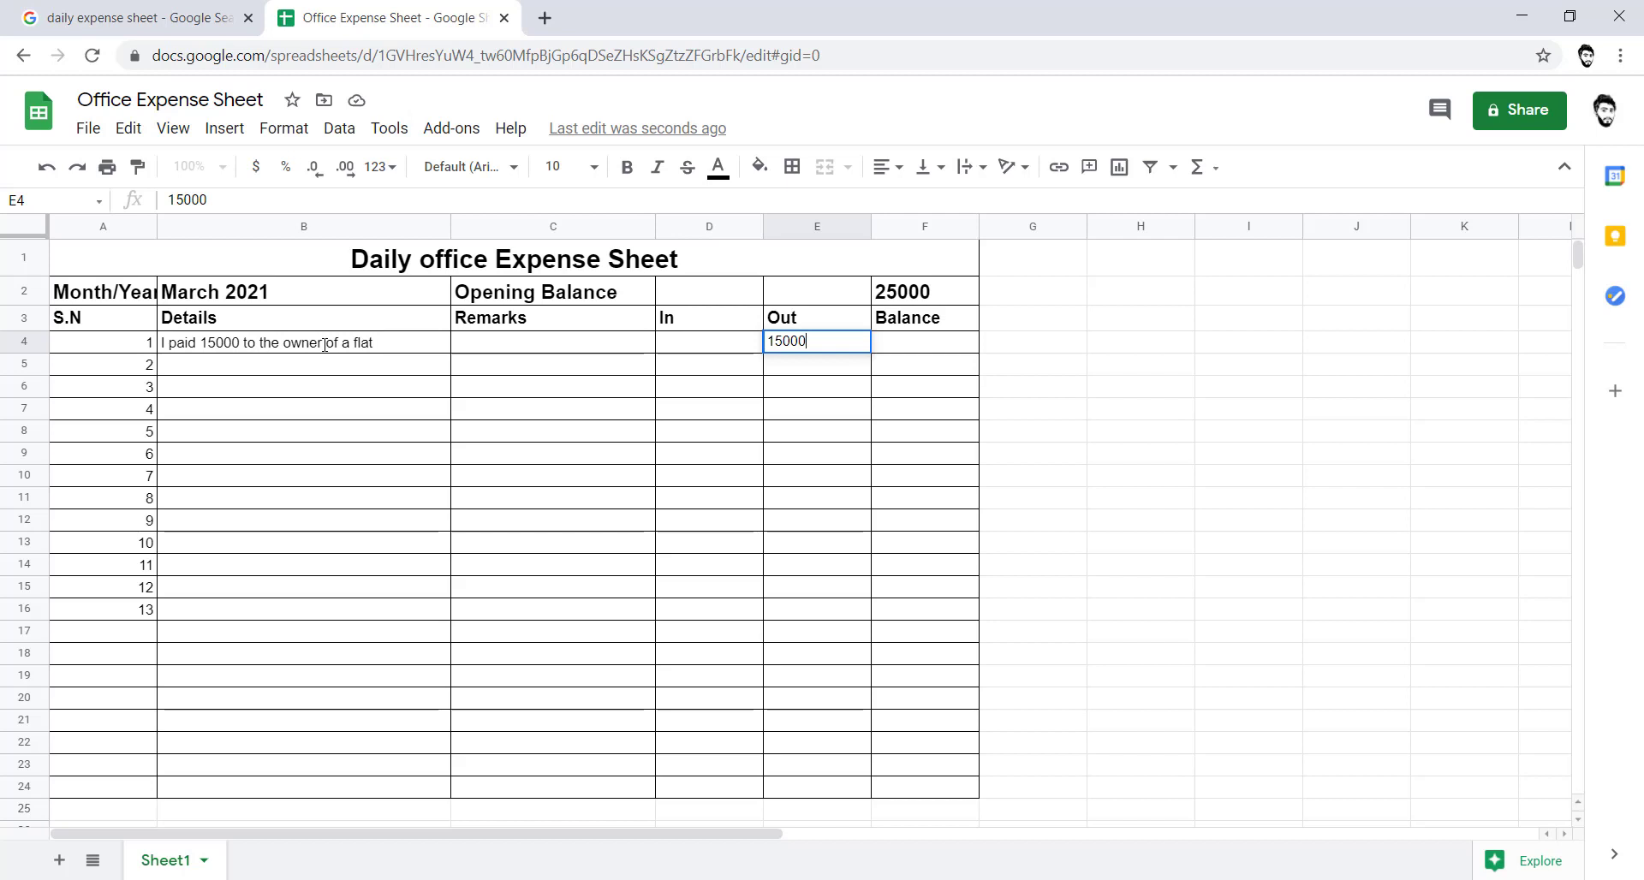
text(0)
key(Tab)
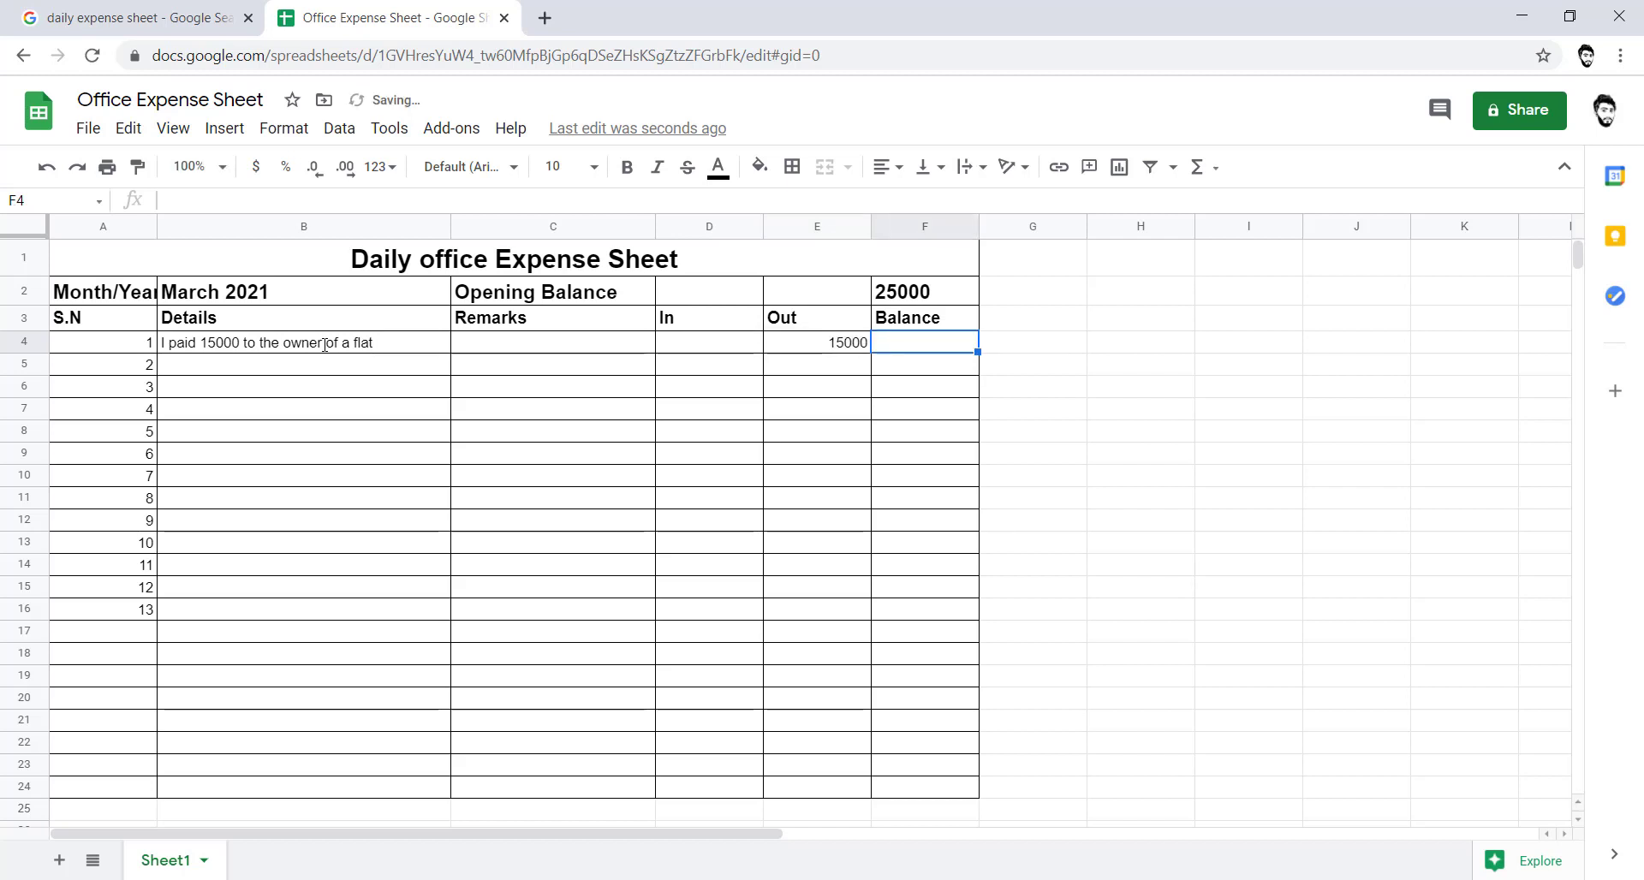
- Enter the formula =F2+D4-E4 in F4, giving a balance of 10000
text(=)
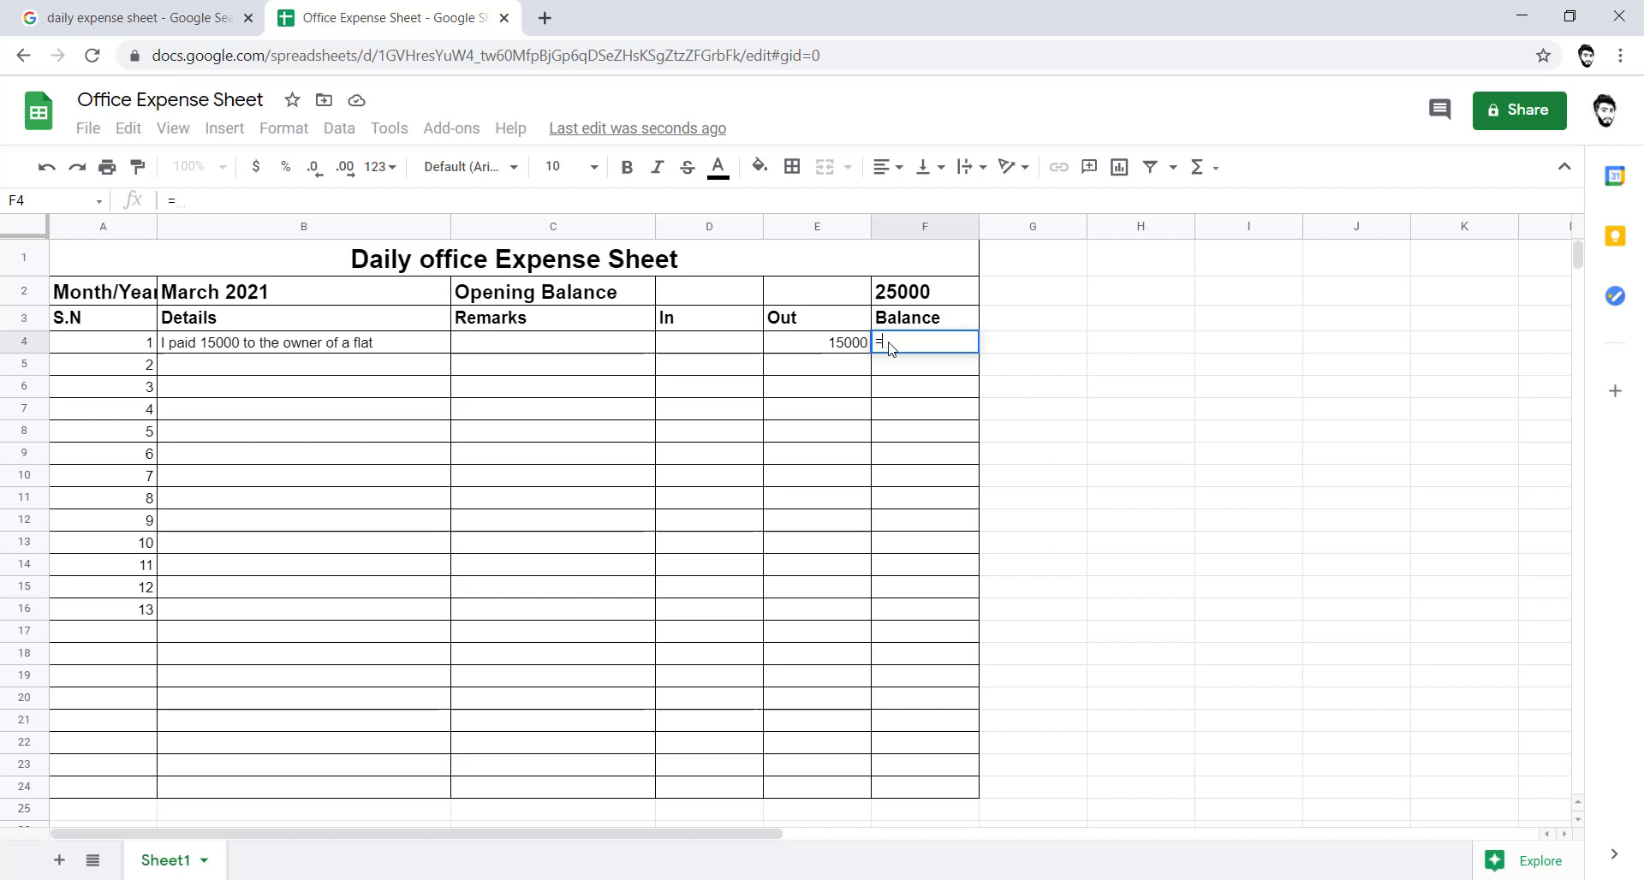
click(932, 292)
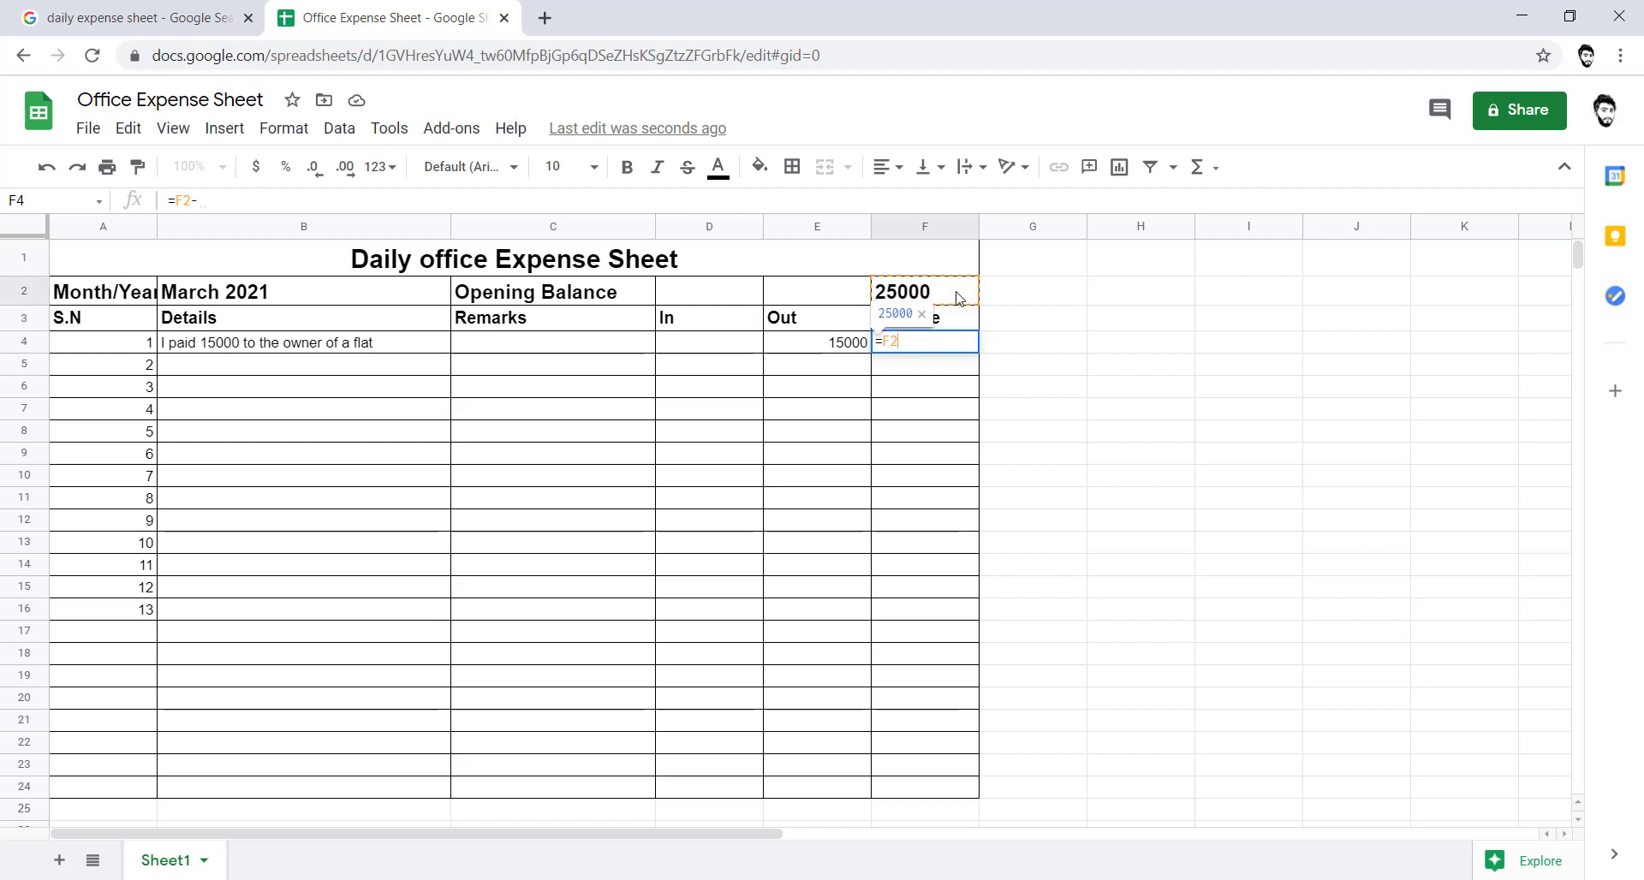
text(+)
click(703, 349)
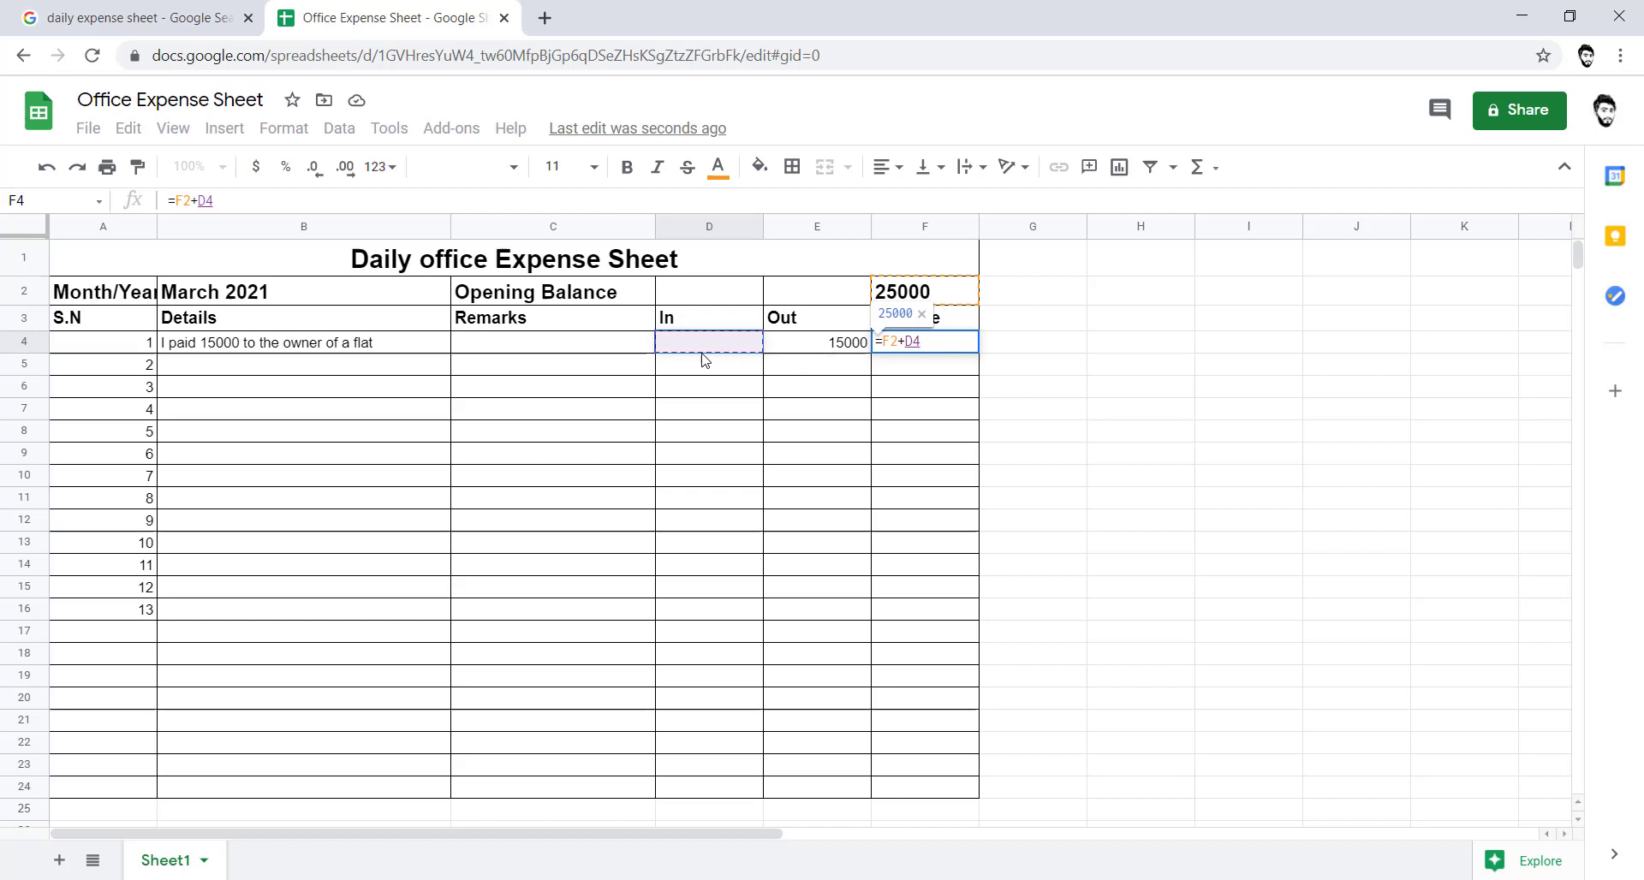
text(-)
click(807, 329)
click(808, 347)
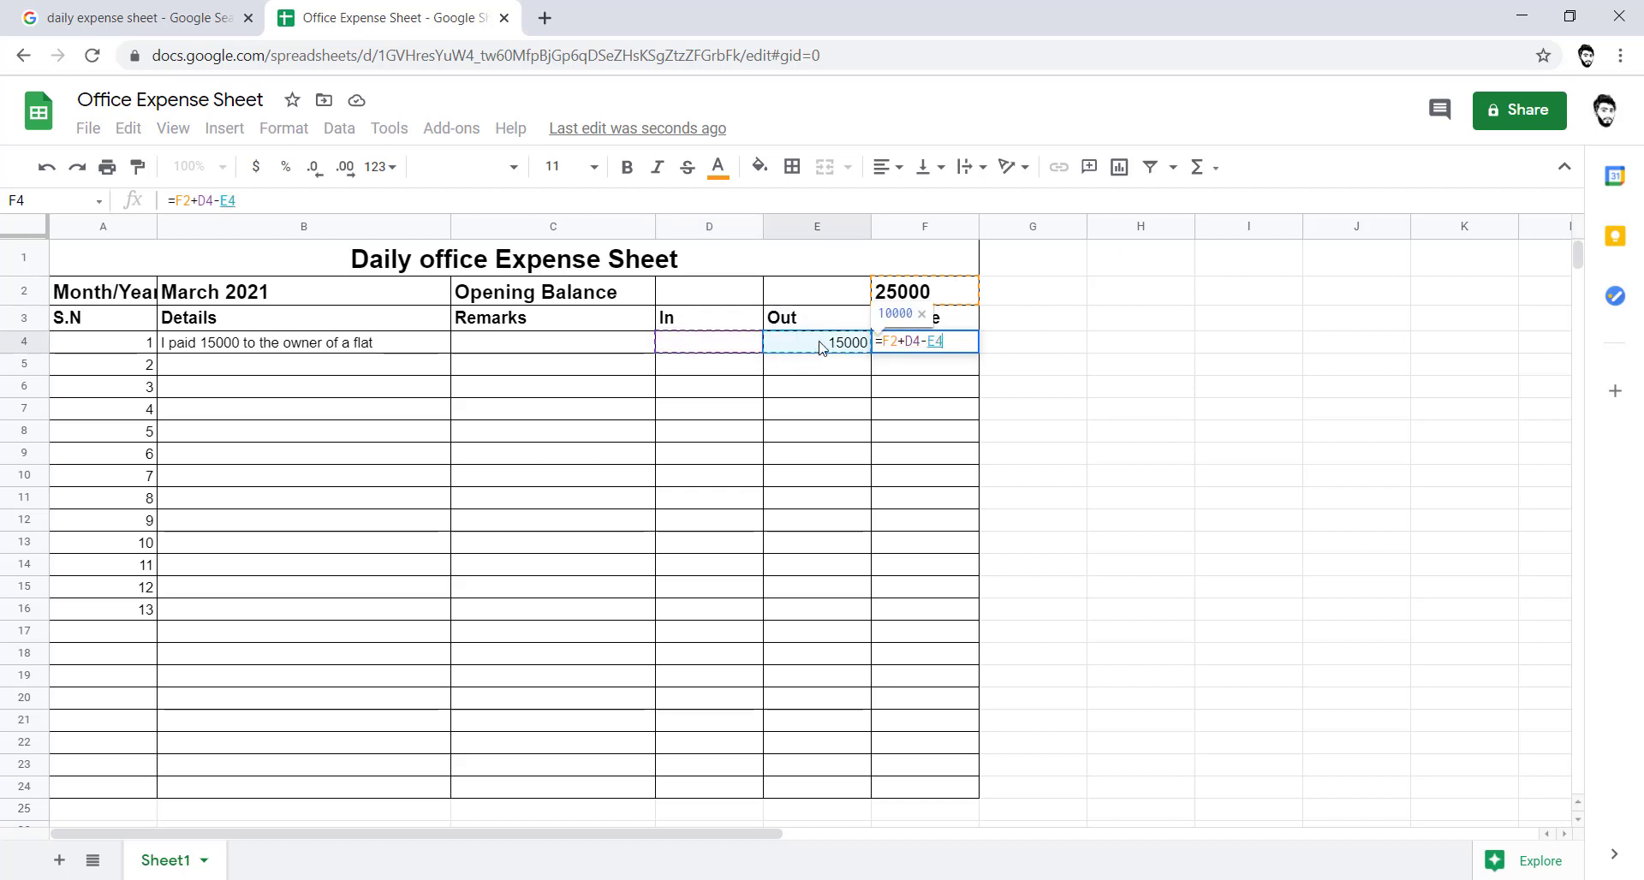
key(Return)
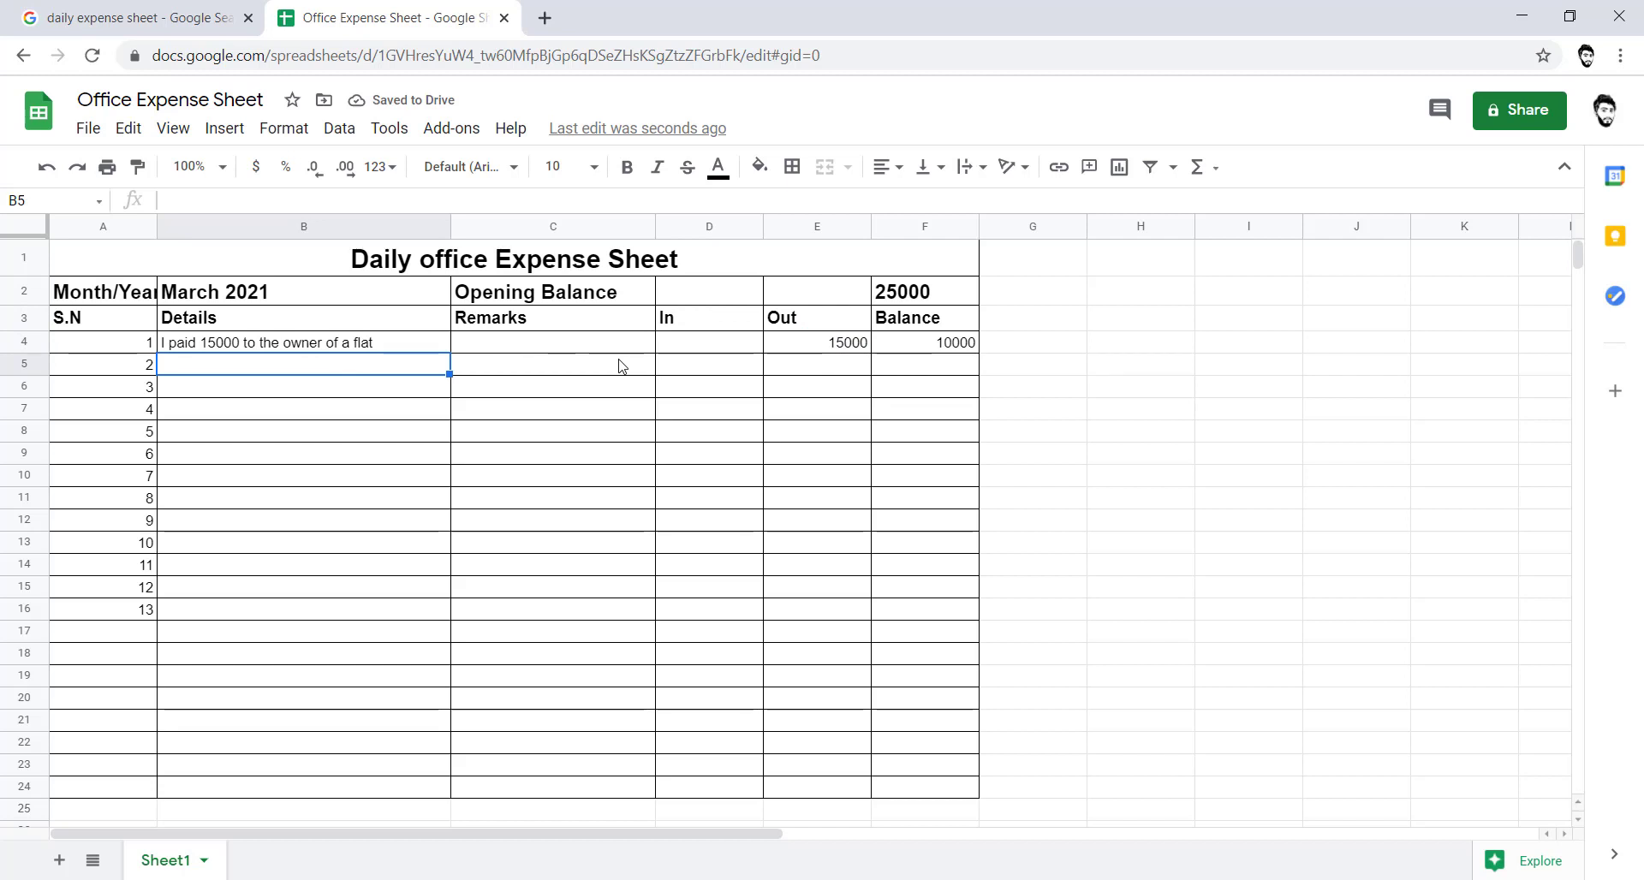
- Enter 'i get 23000 from a web development client' in B5 with 23000 in the In column
text(i get)
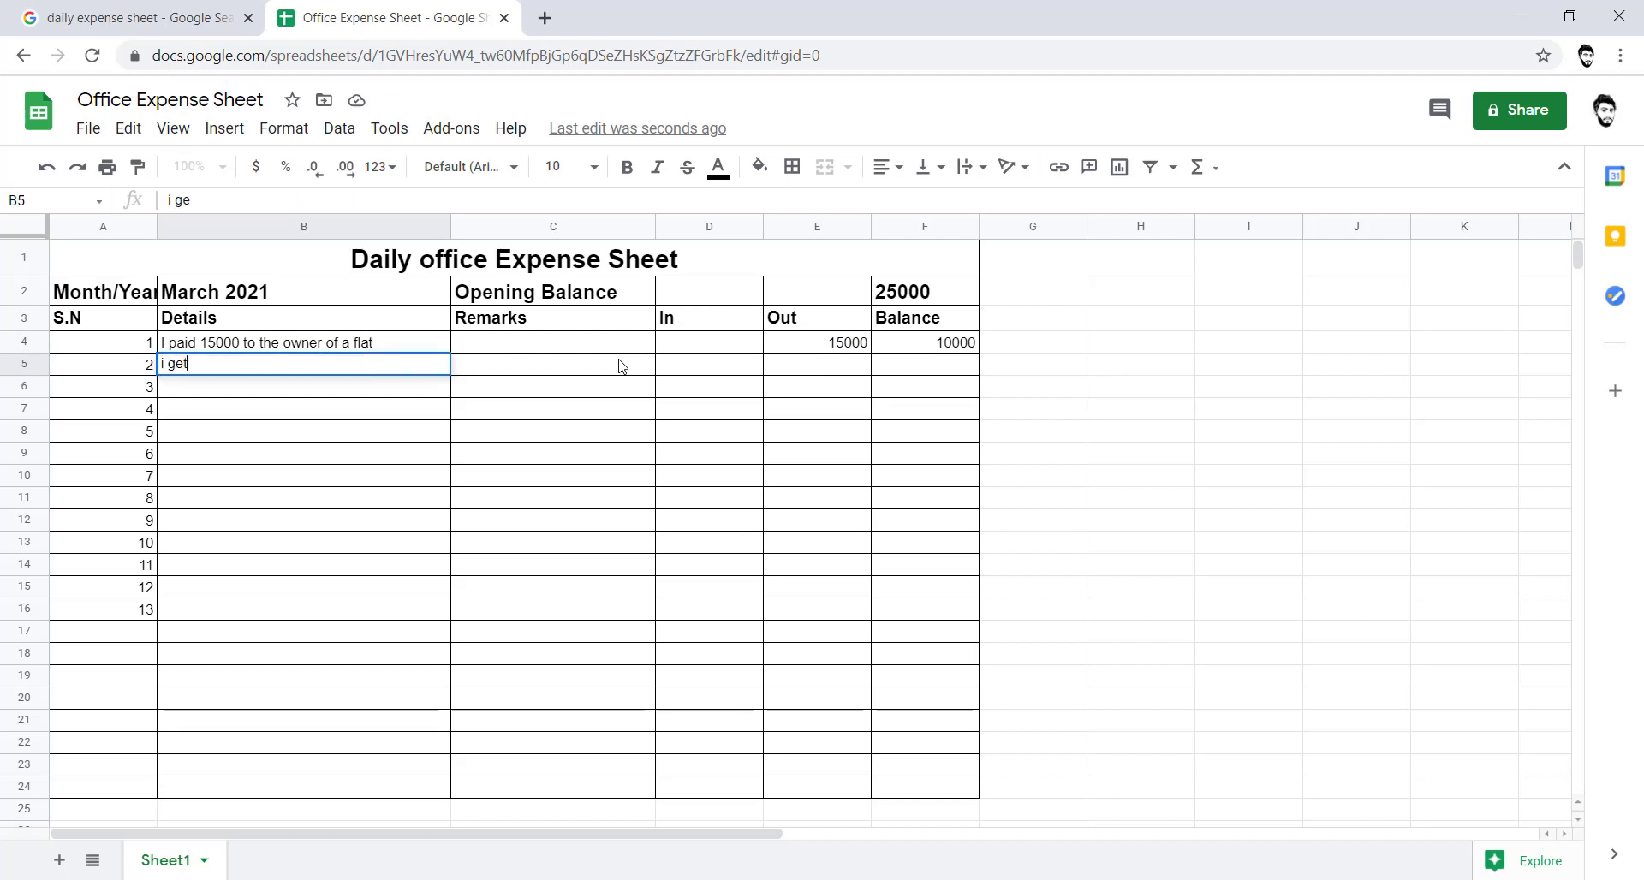
text( 230)
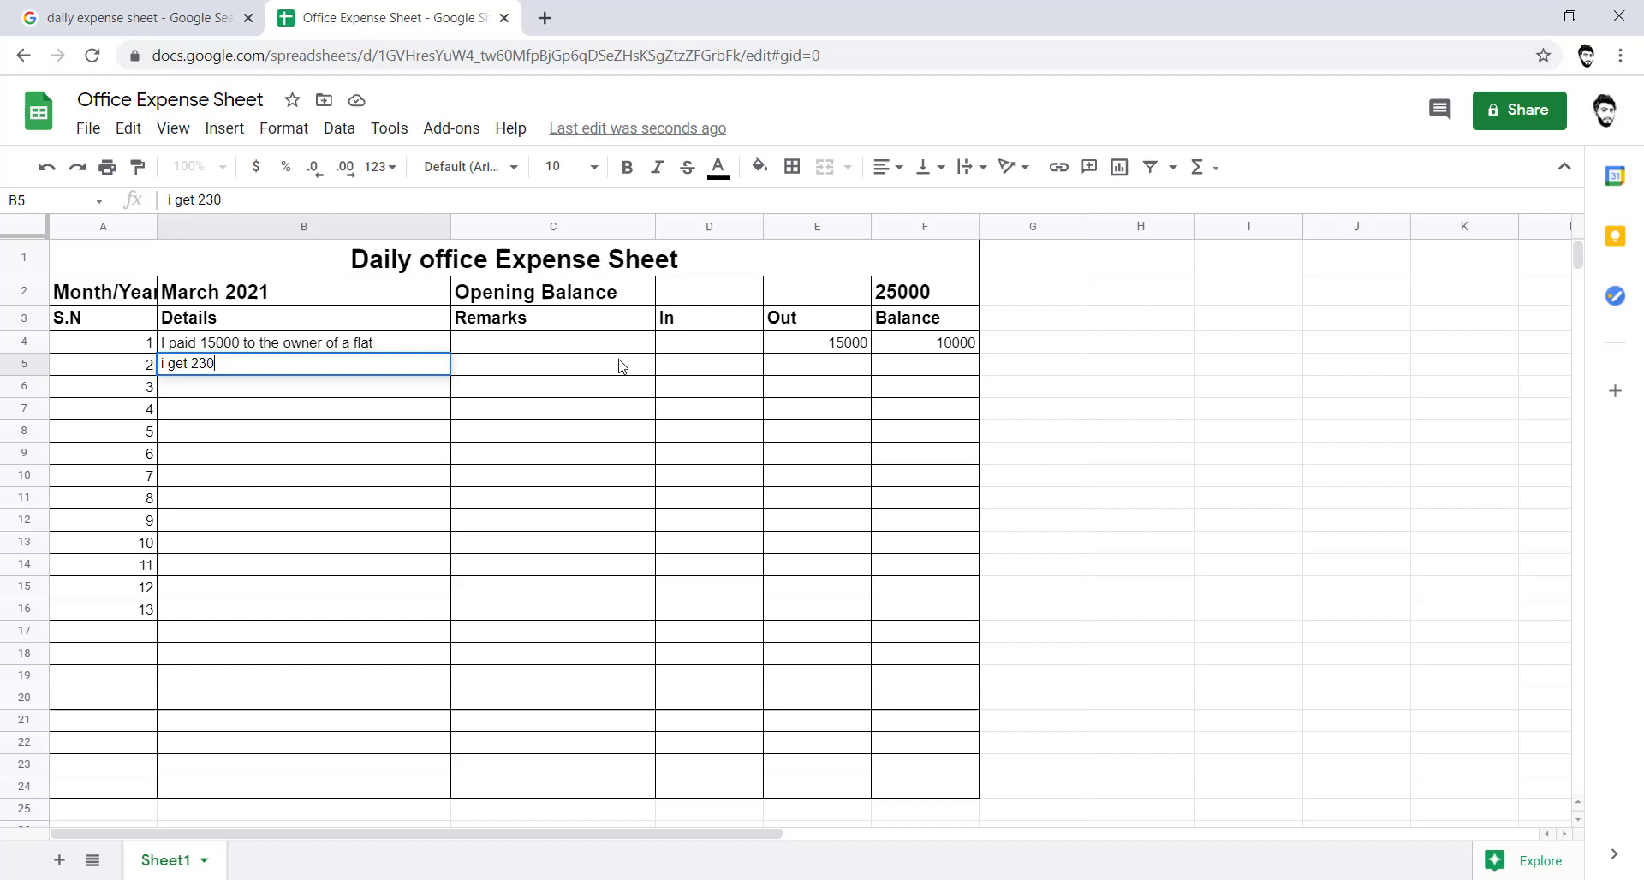
text(00 from a we)
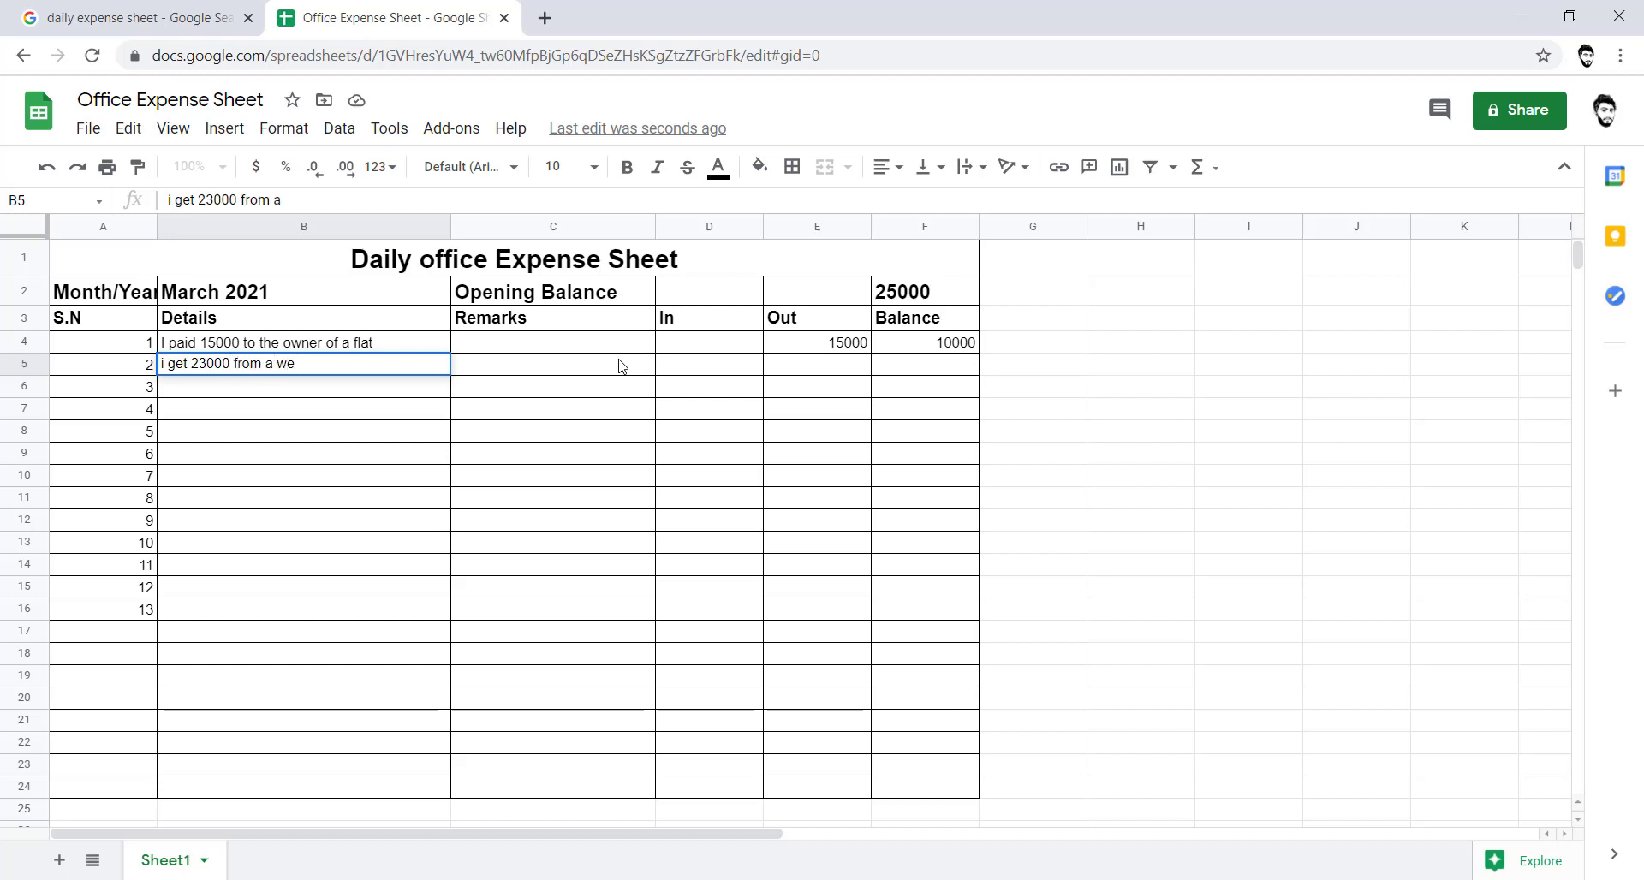
text(b development )
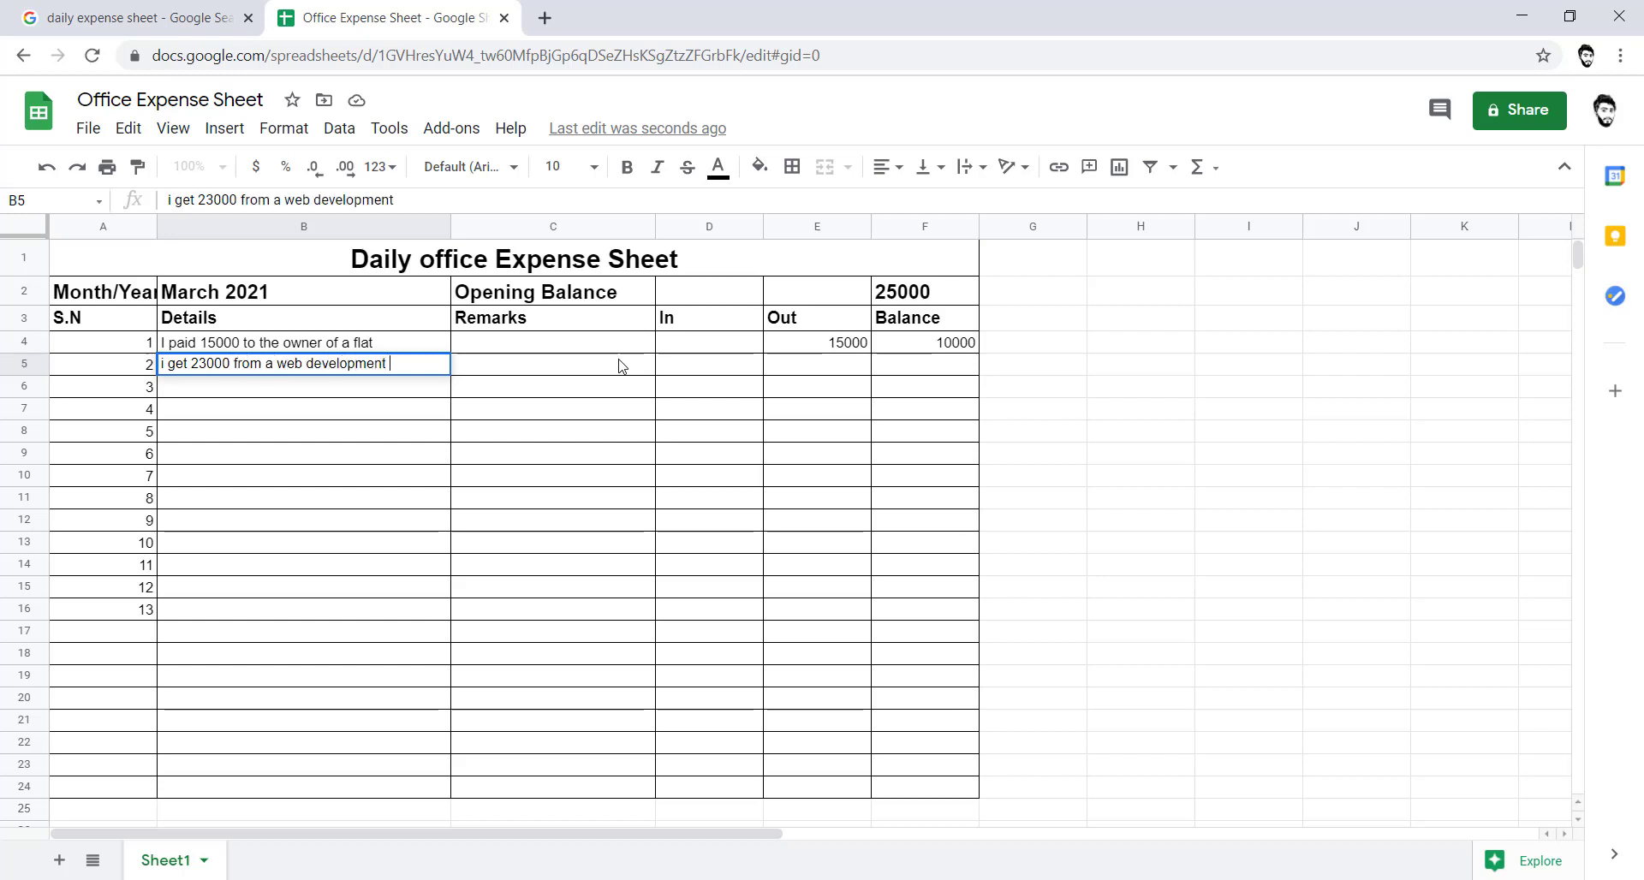
text(client)
key(Tab)
key(Tab)
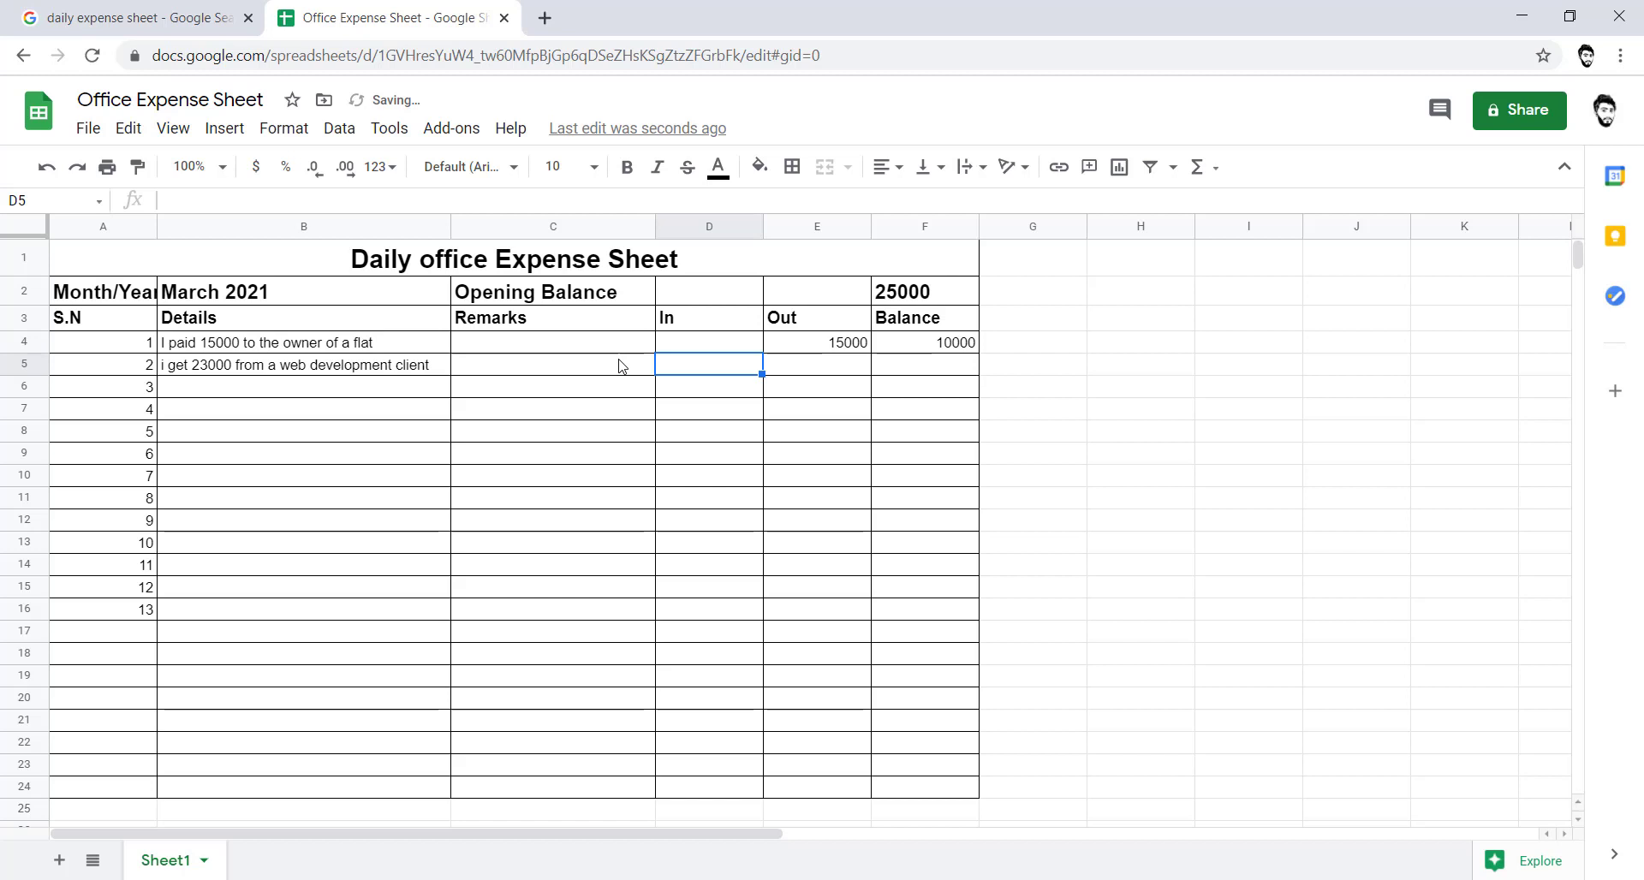
text(23.0)
key(BackSpace)
key(BackSpace)
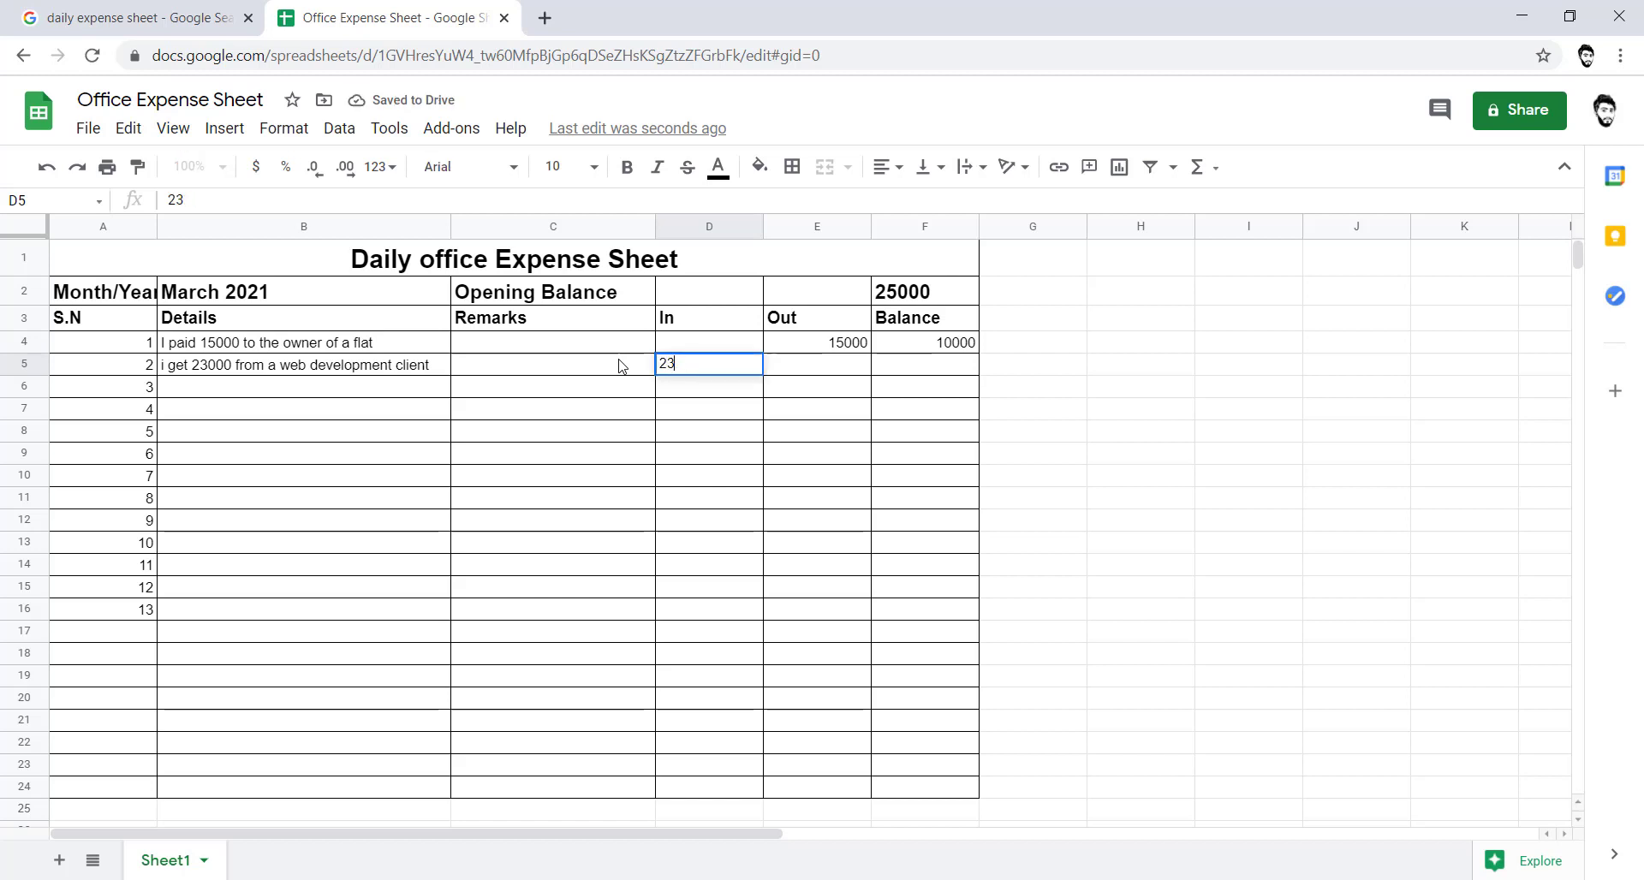
text(000)
key(Tab)
key(Tab)
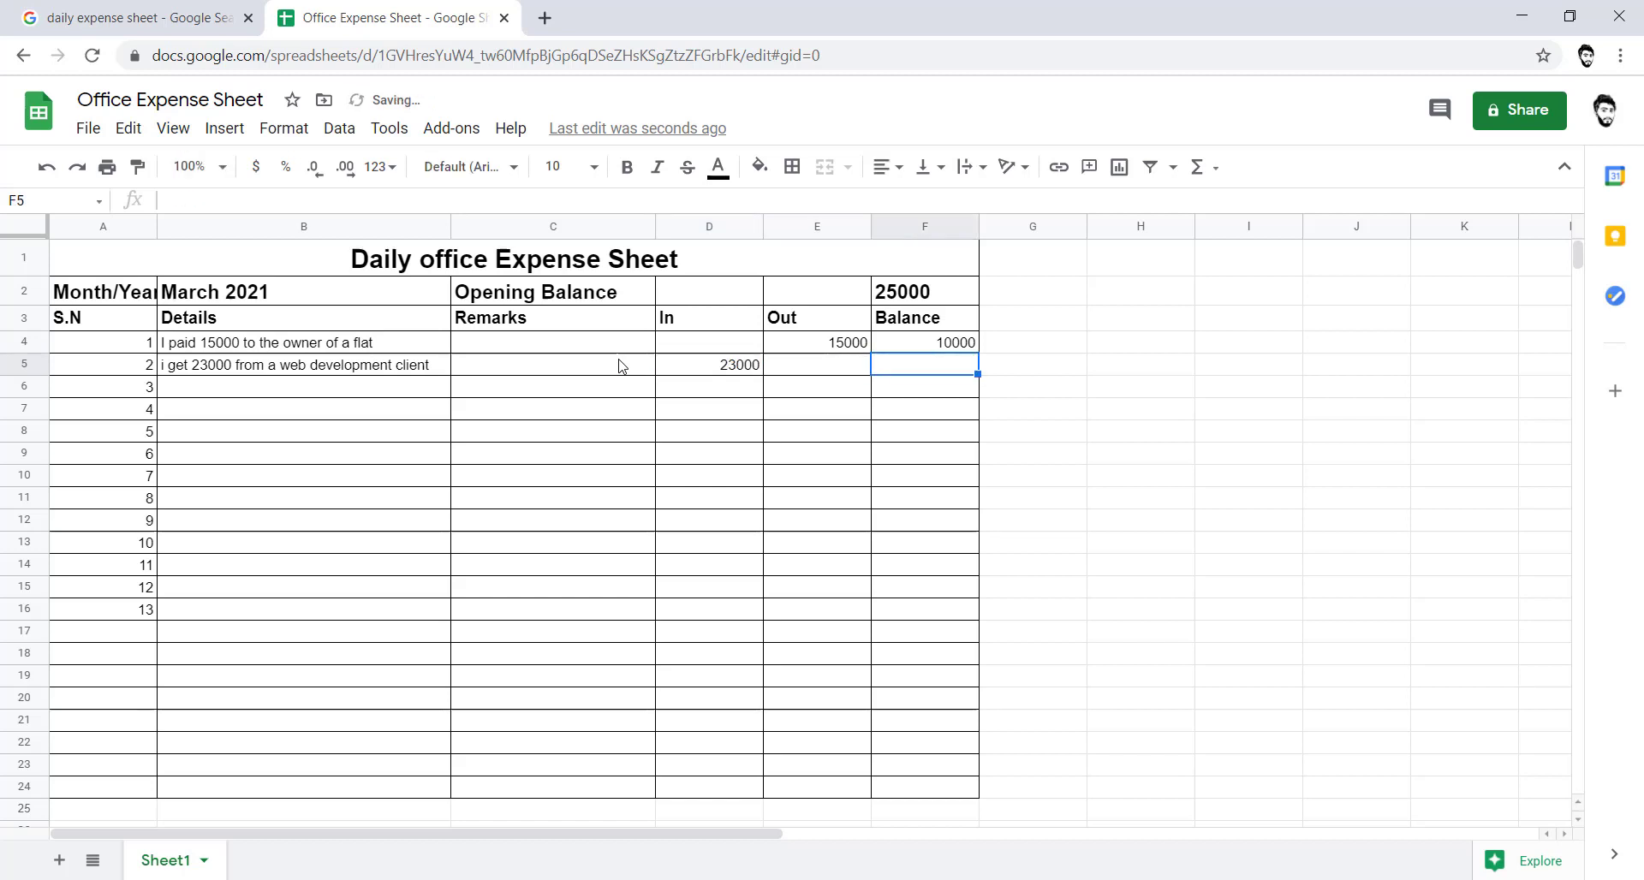
text(=)
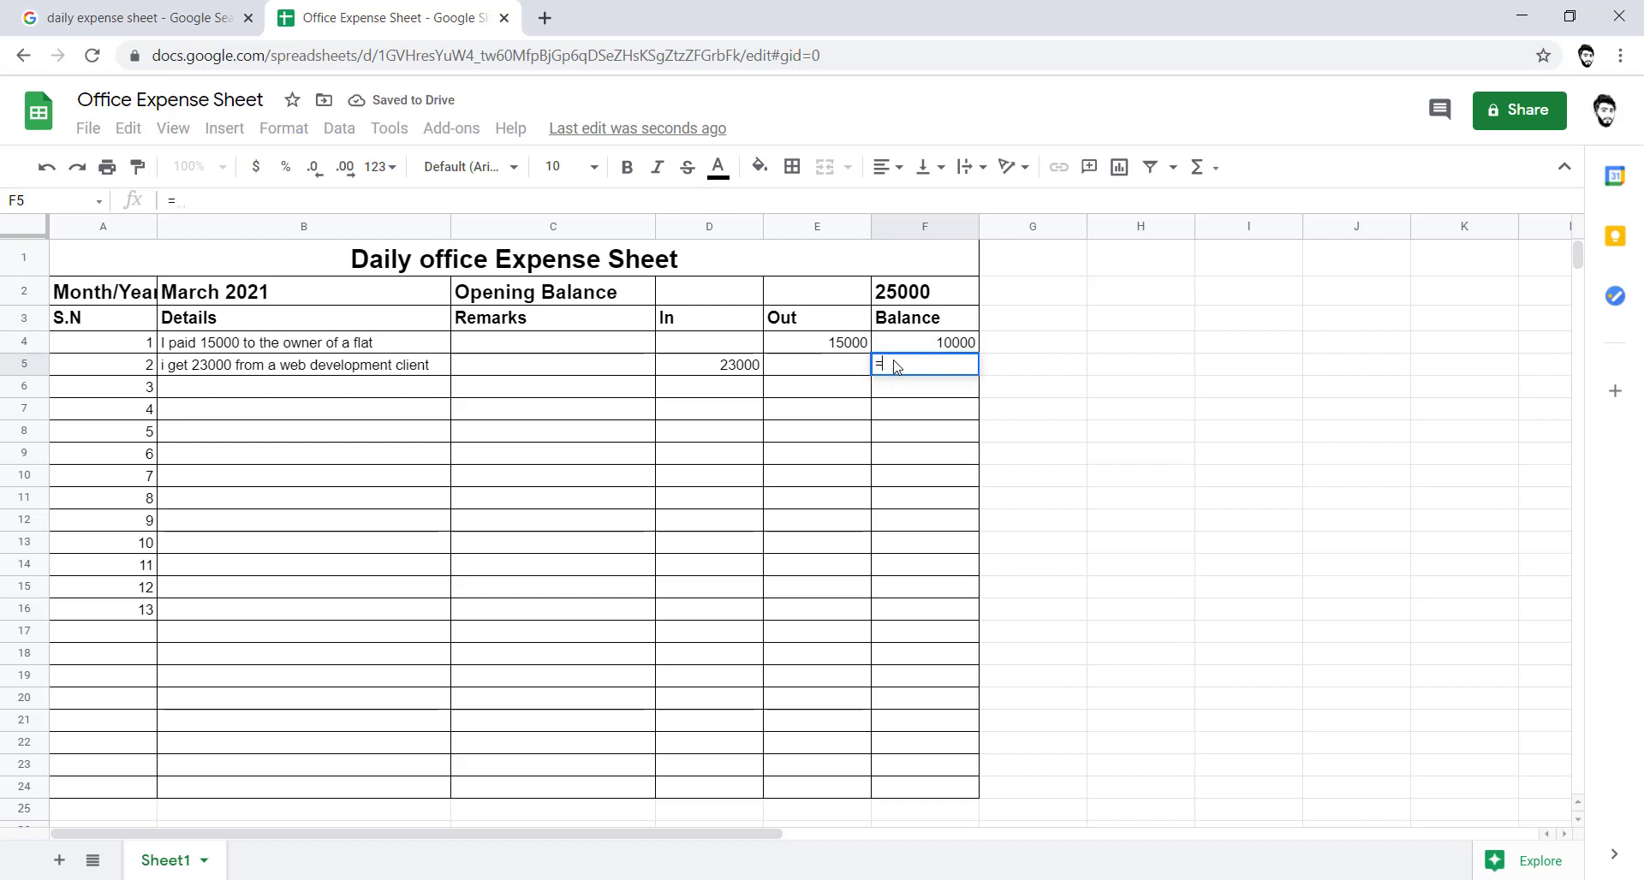
- Enter the running-balance formula =F4+D5-E5 in F5
click(895, 346)
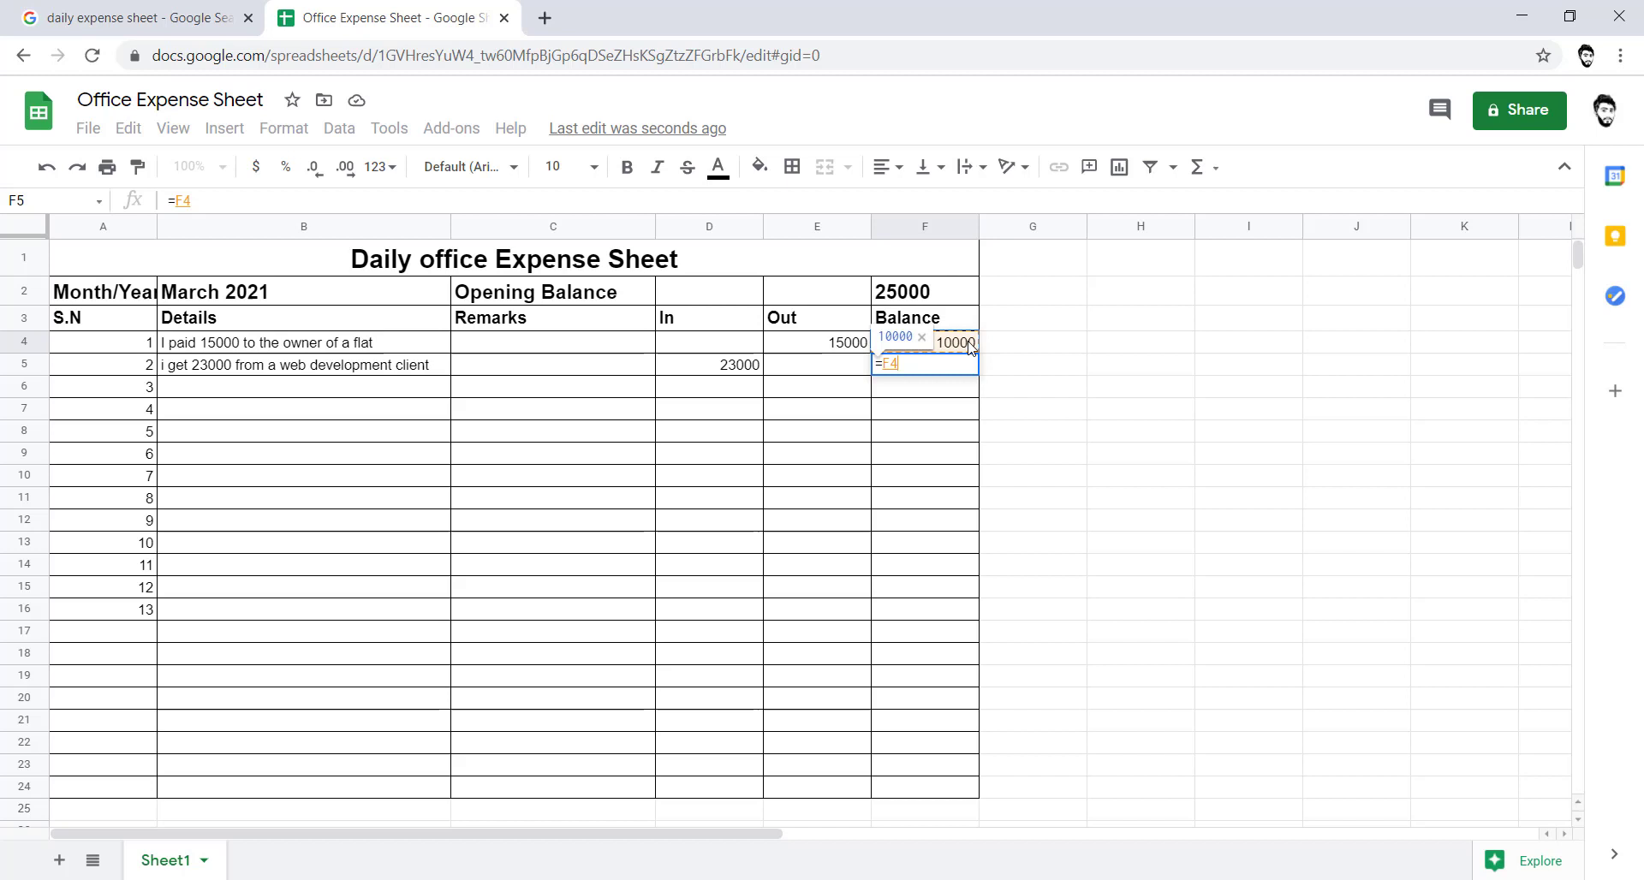
text(+)
click(751, 366)
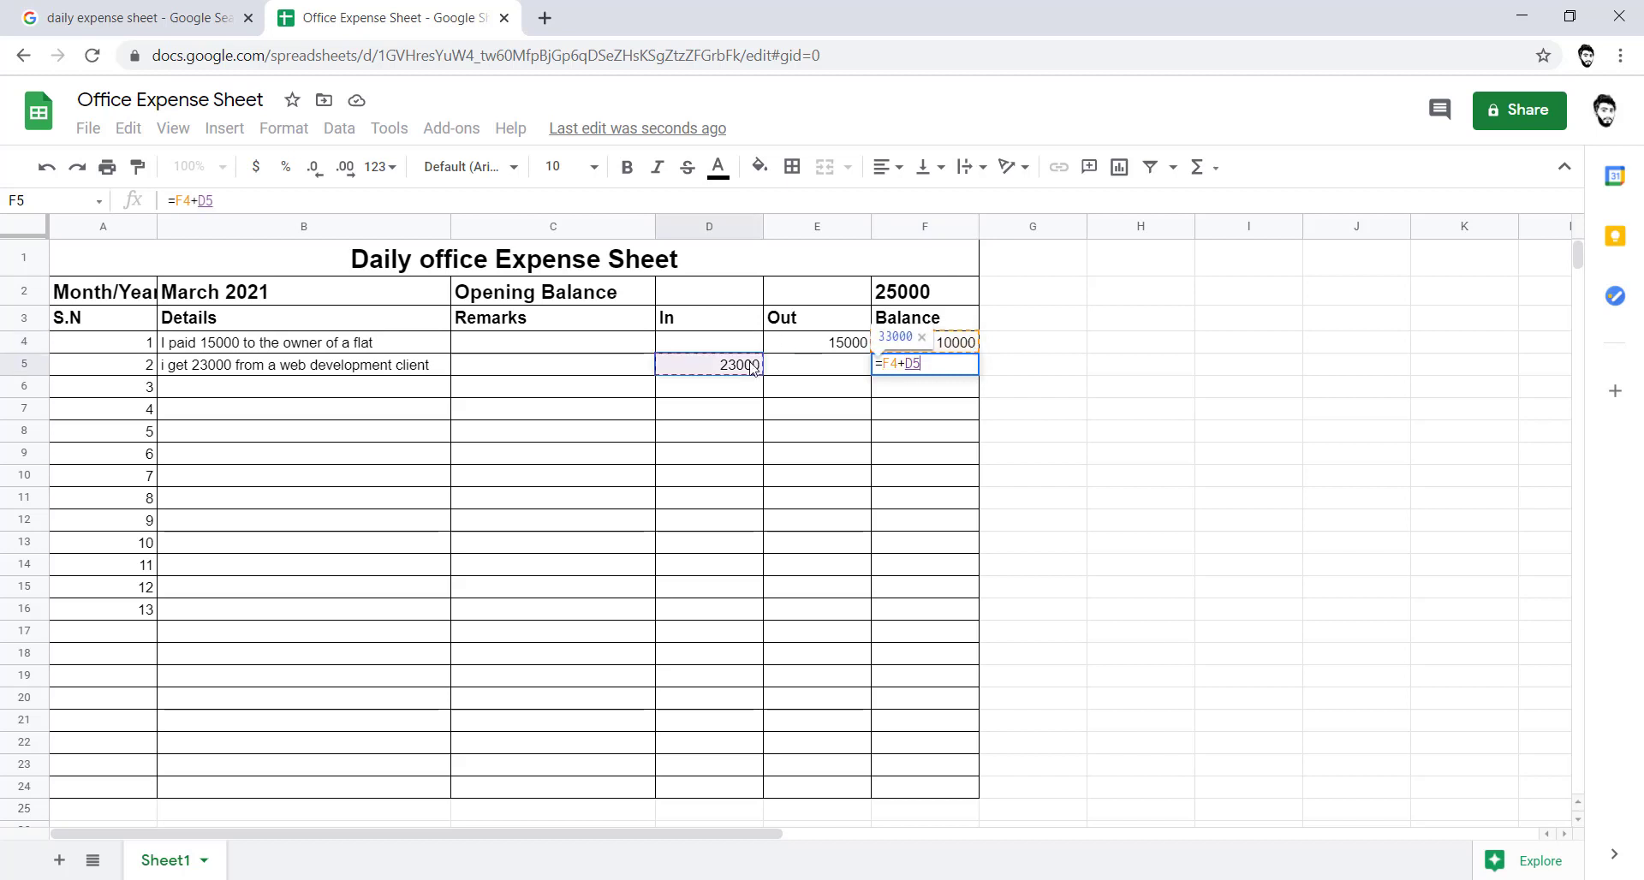
text(-)
click(836, 371)
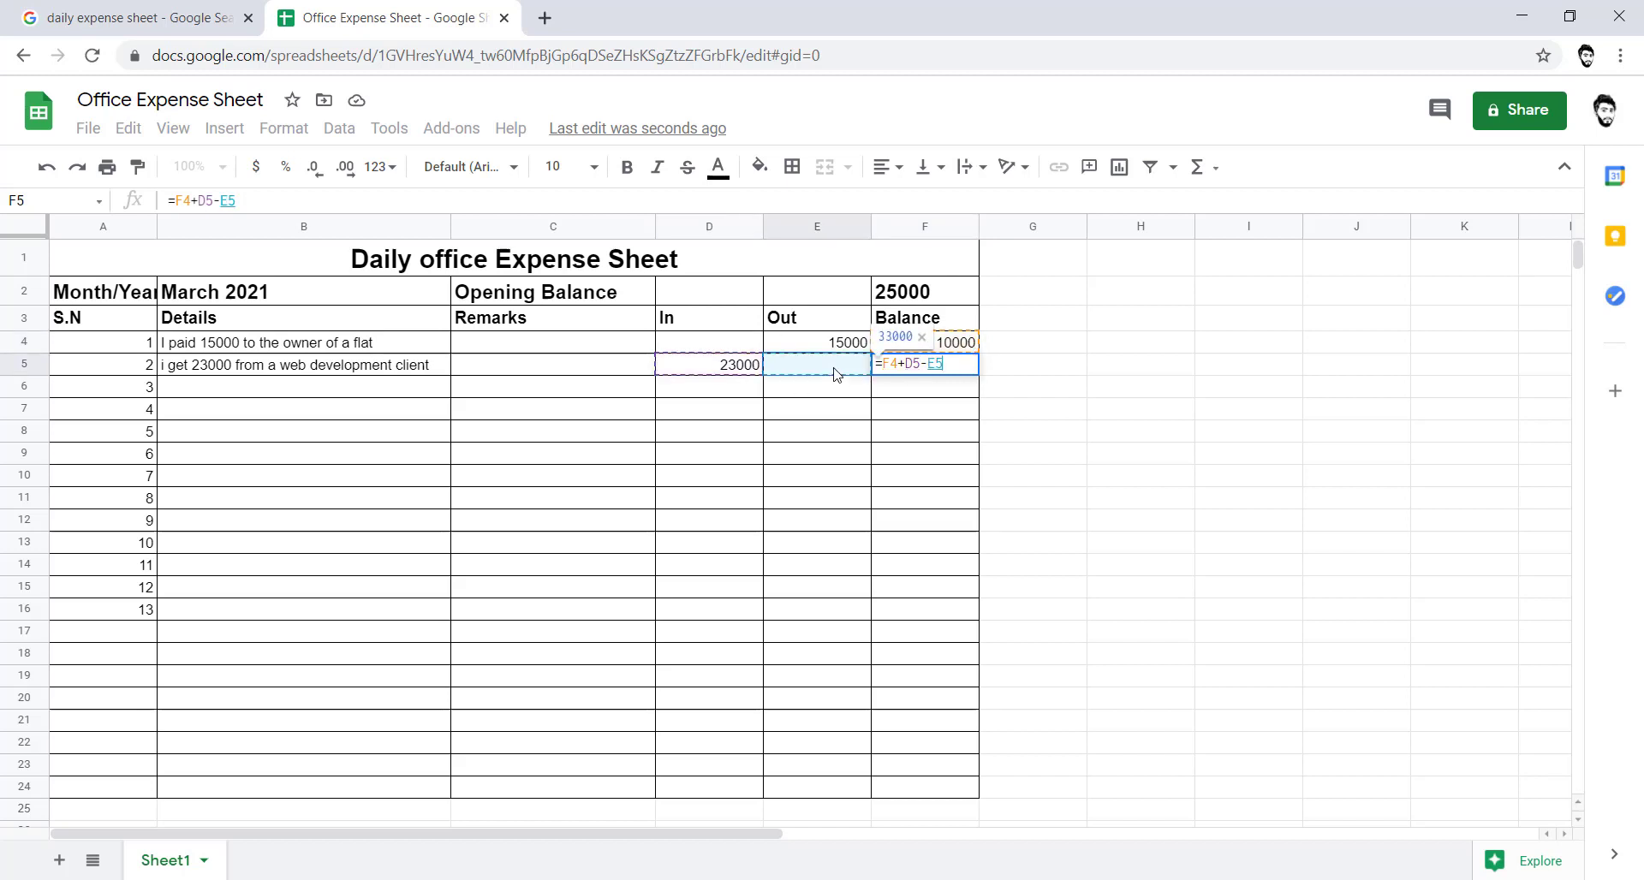
key(Return)
- Fill the F5 balance formula down through F24
click(902, 370)
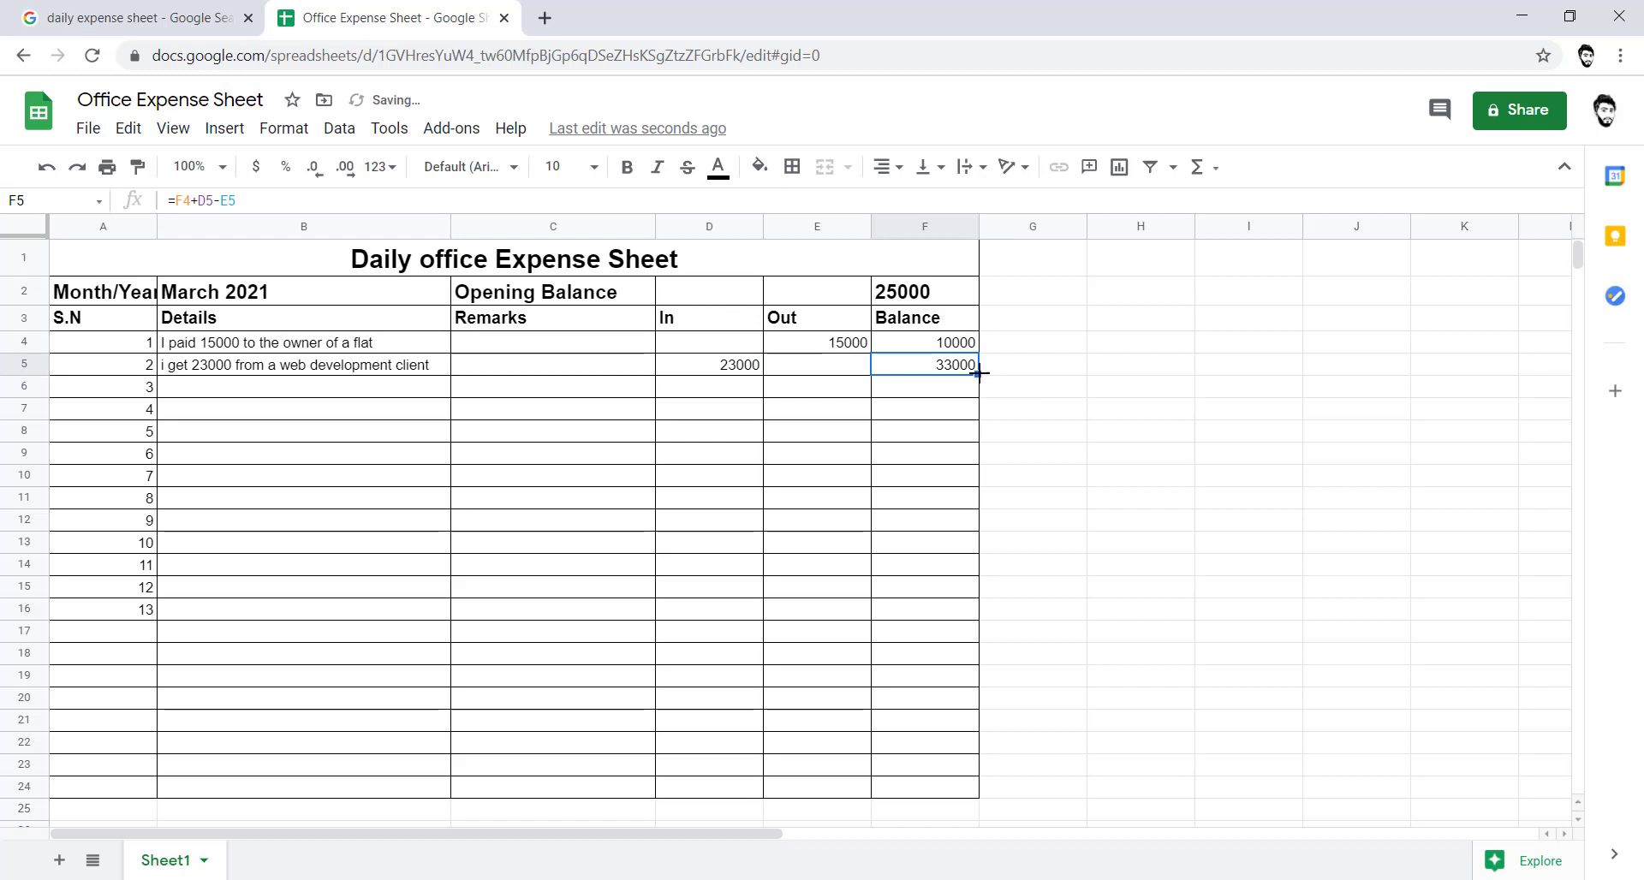
drag(977, 373, 980, 734)
click(1027, 565)
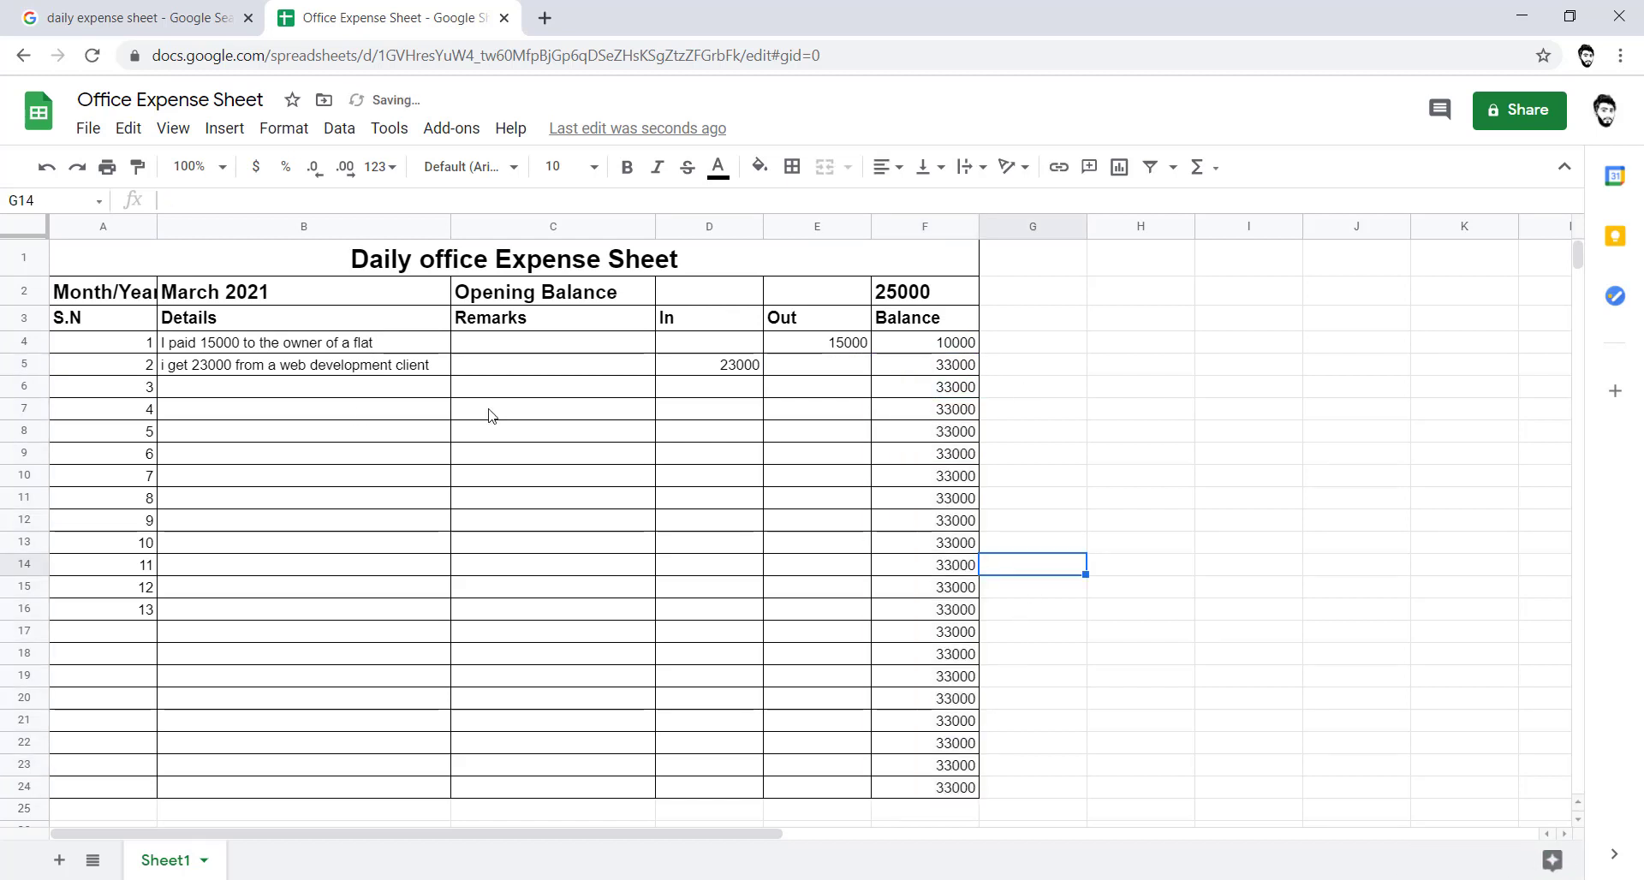
- Record 2000 in D6 as income and 5000 in E7 as an expense
click(238, 386)
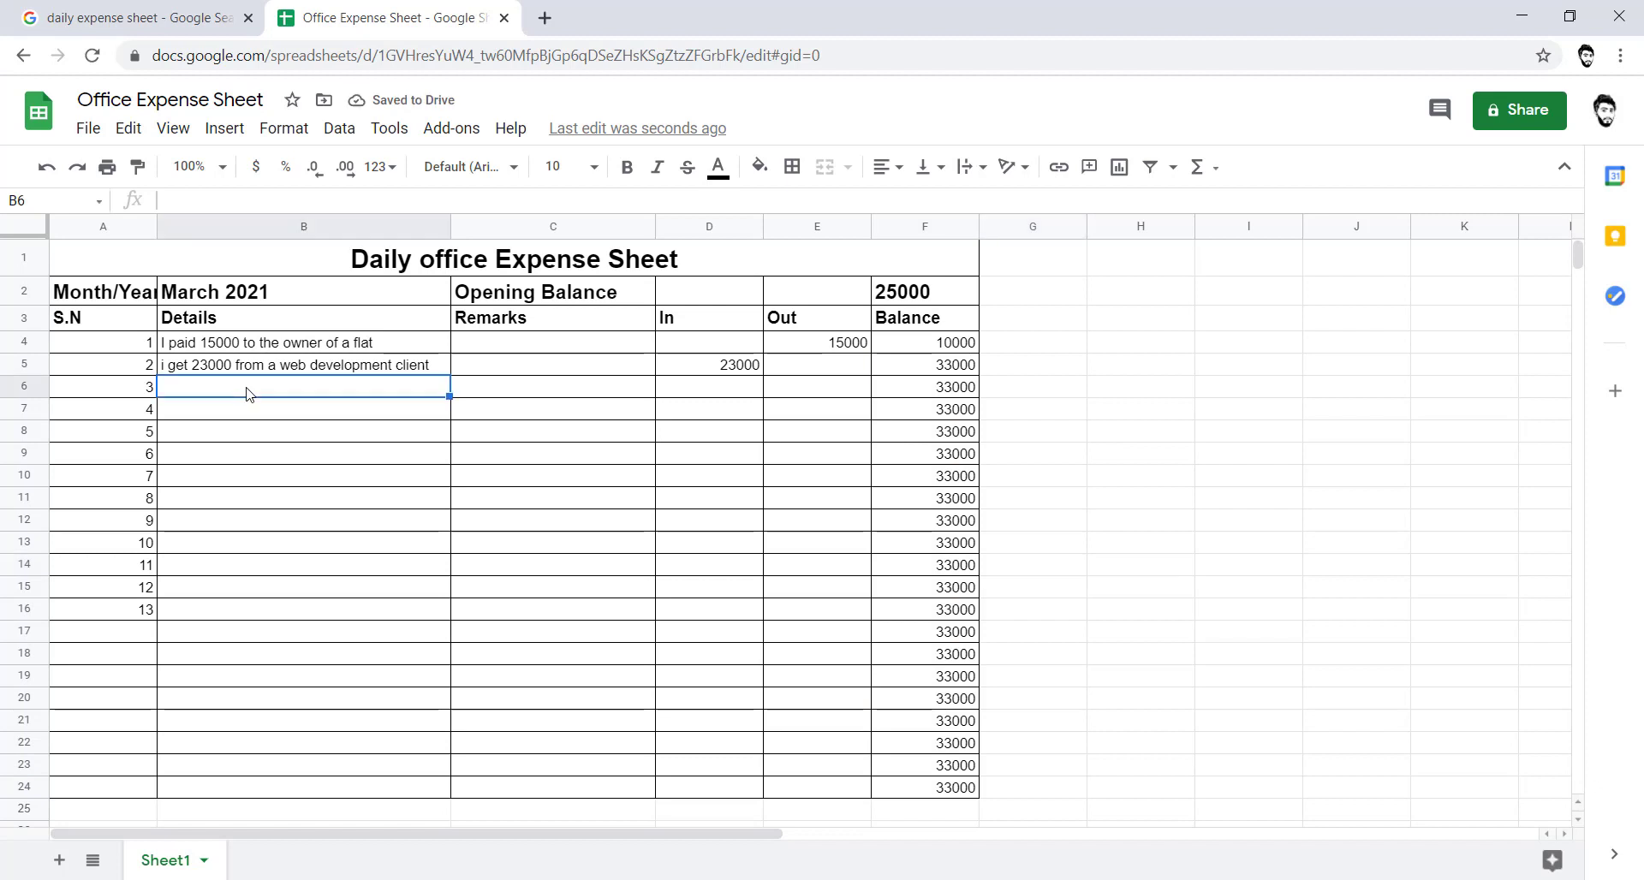
click(679, 392)
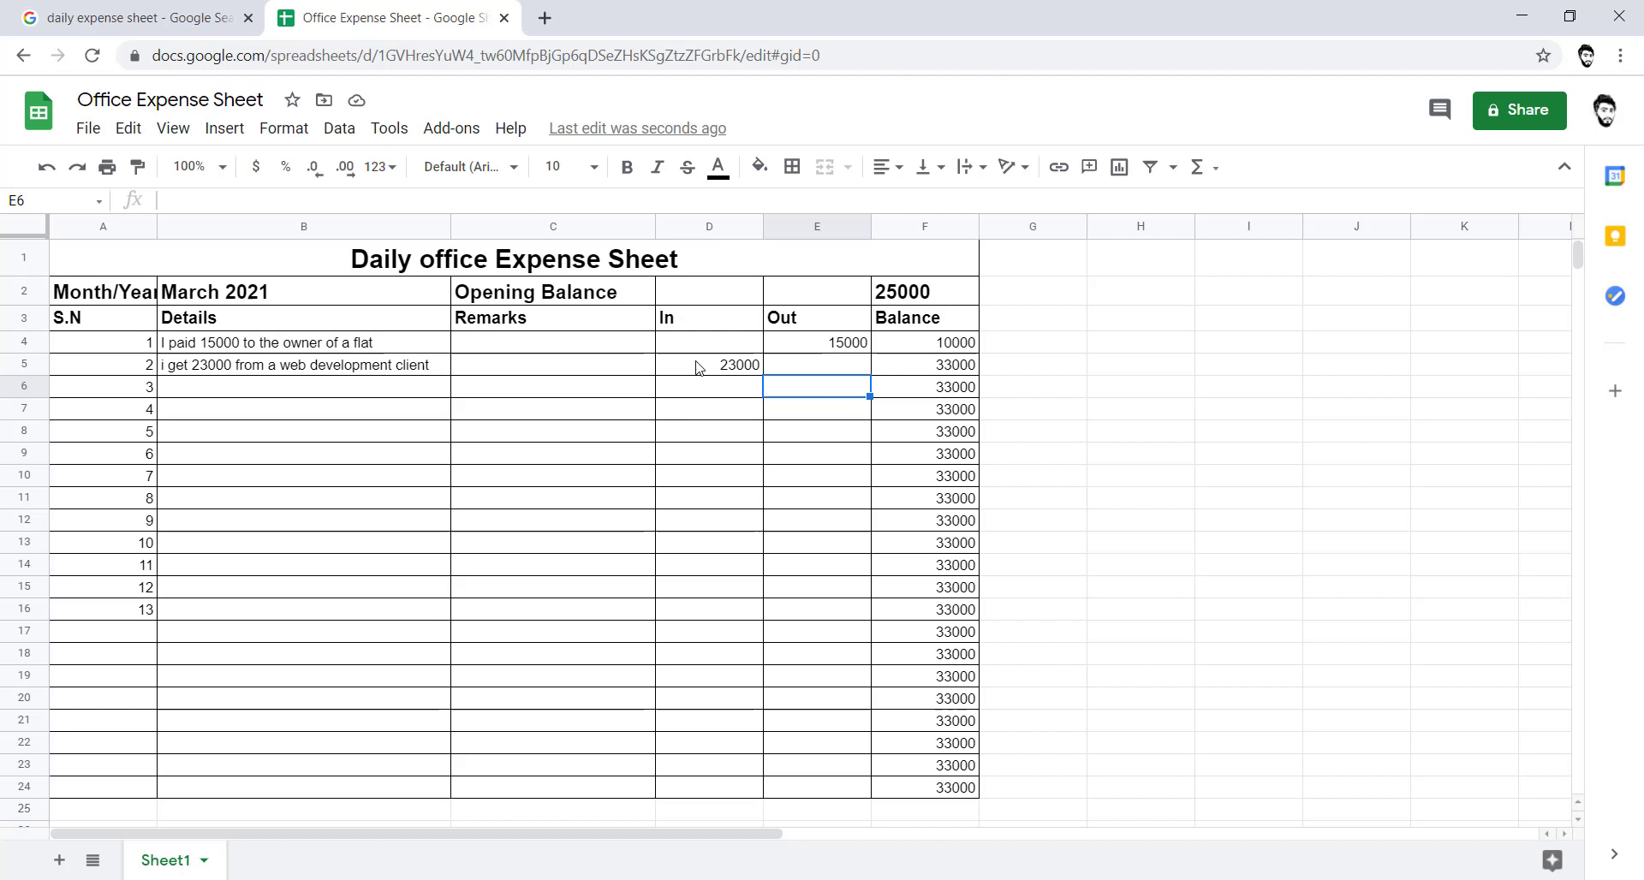
click(814, 399)
click(724, 392)
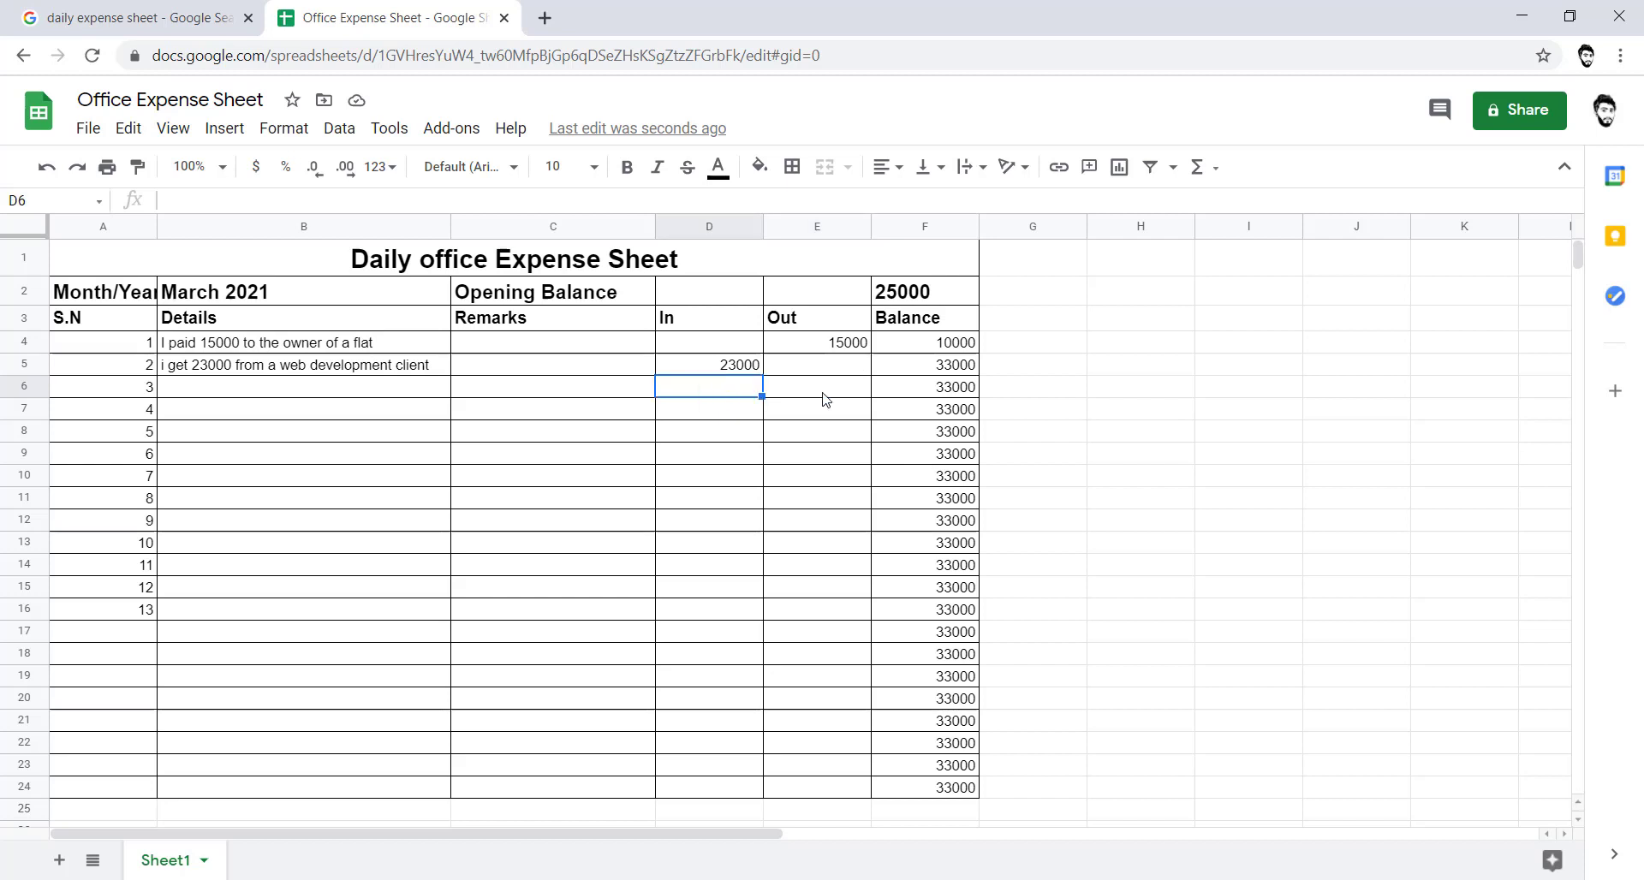
text(2000)
key(Return)
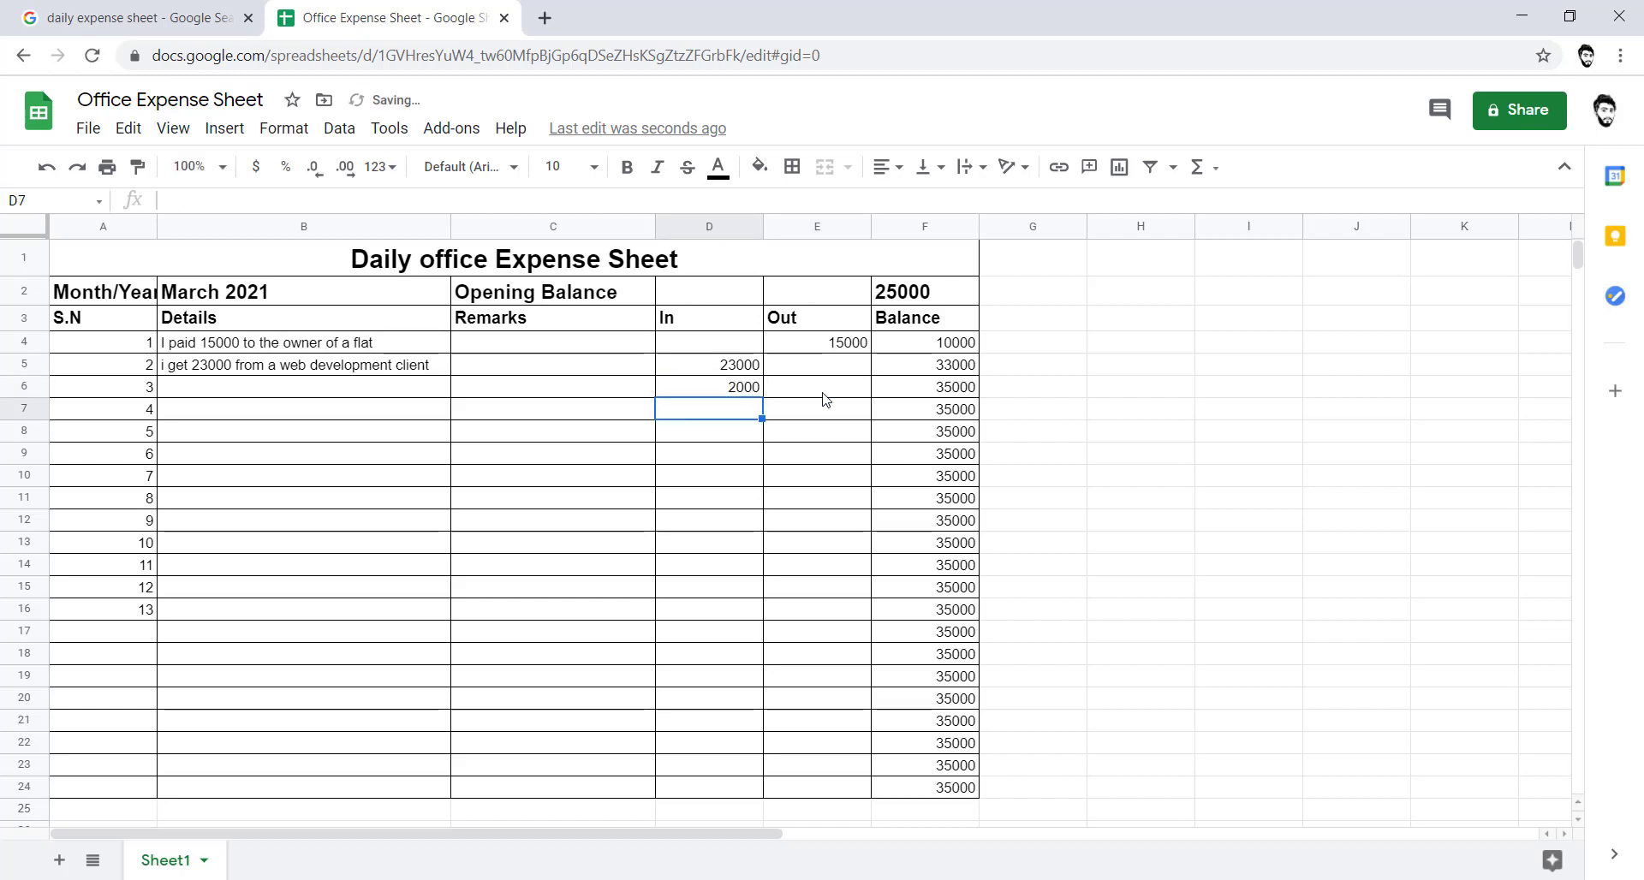
click(839, 413)
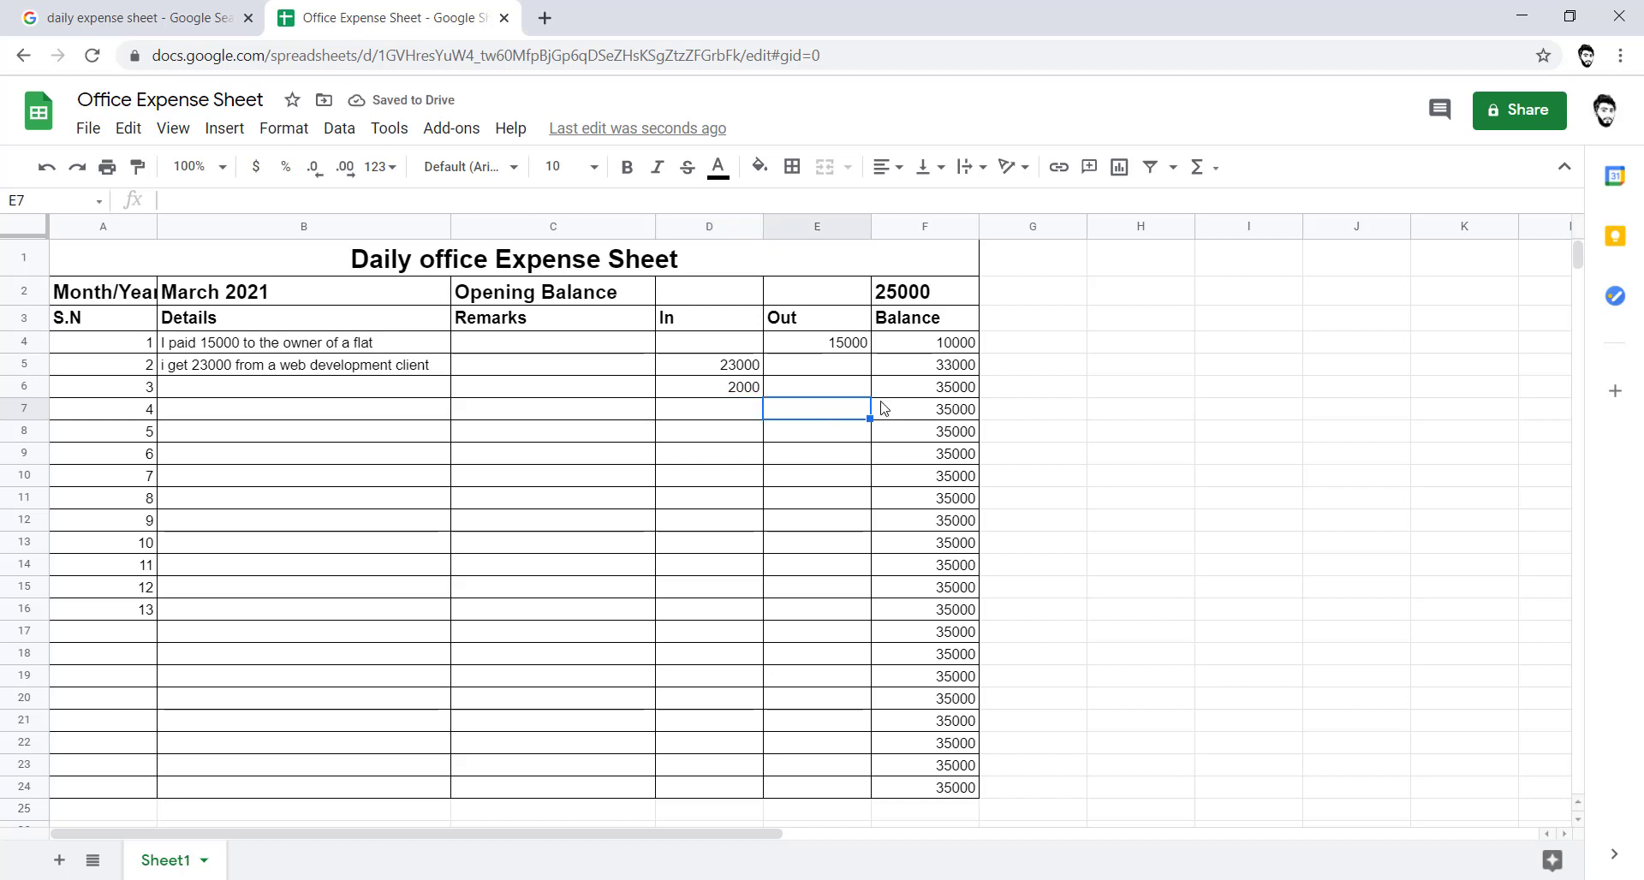
text(5)
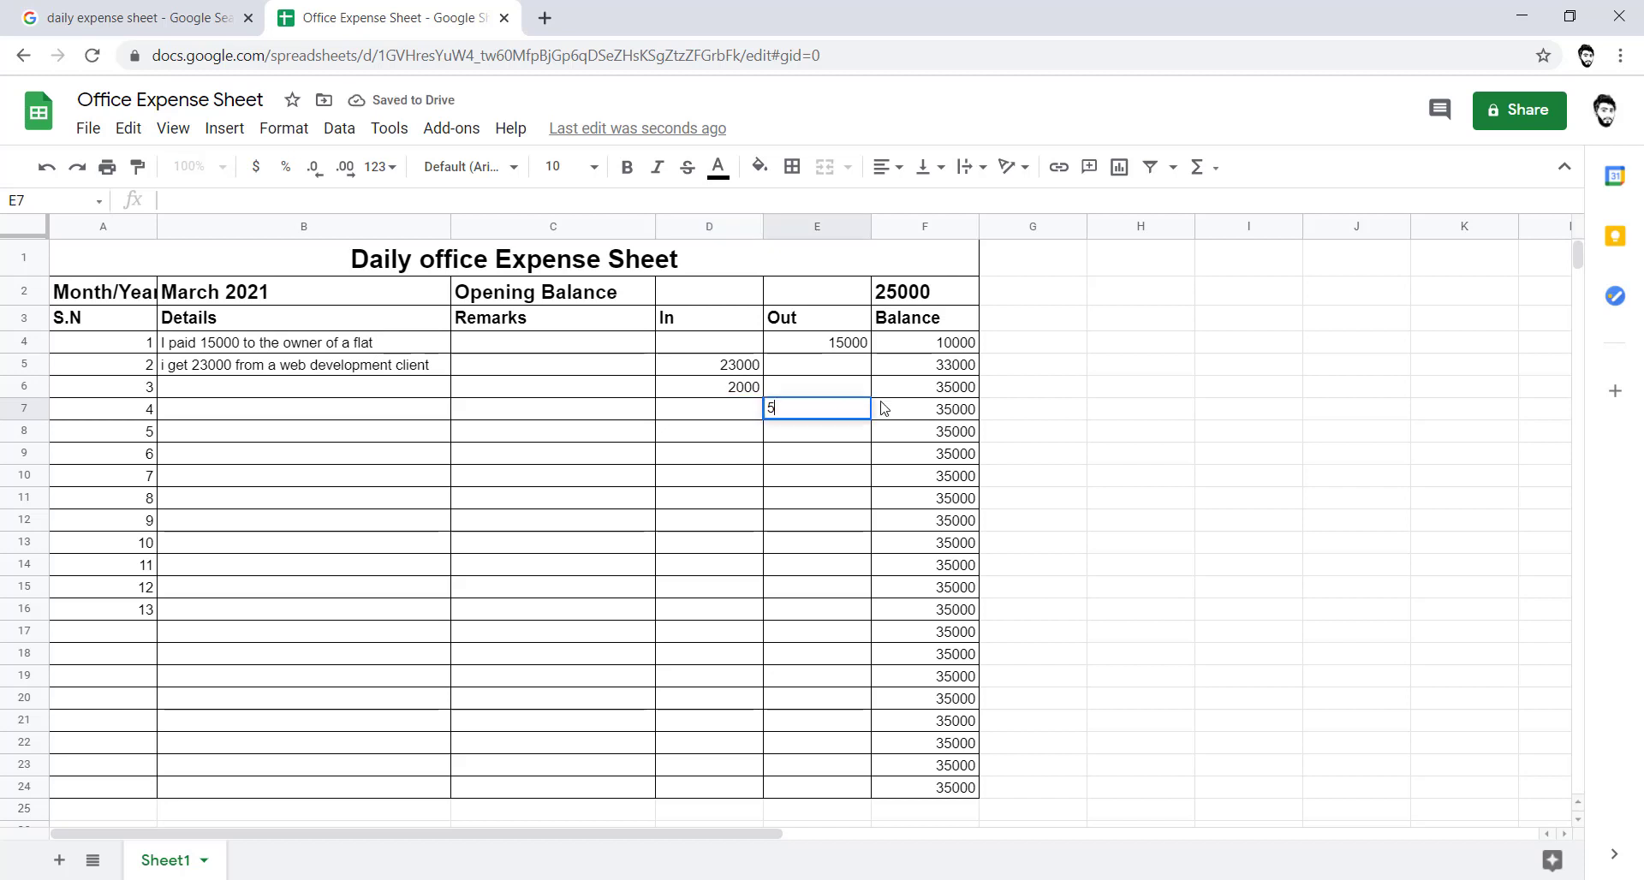
text(000)
key(Return)
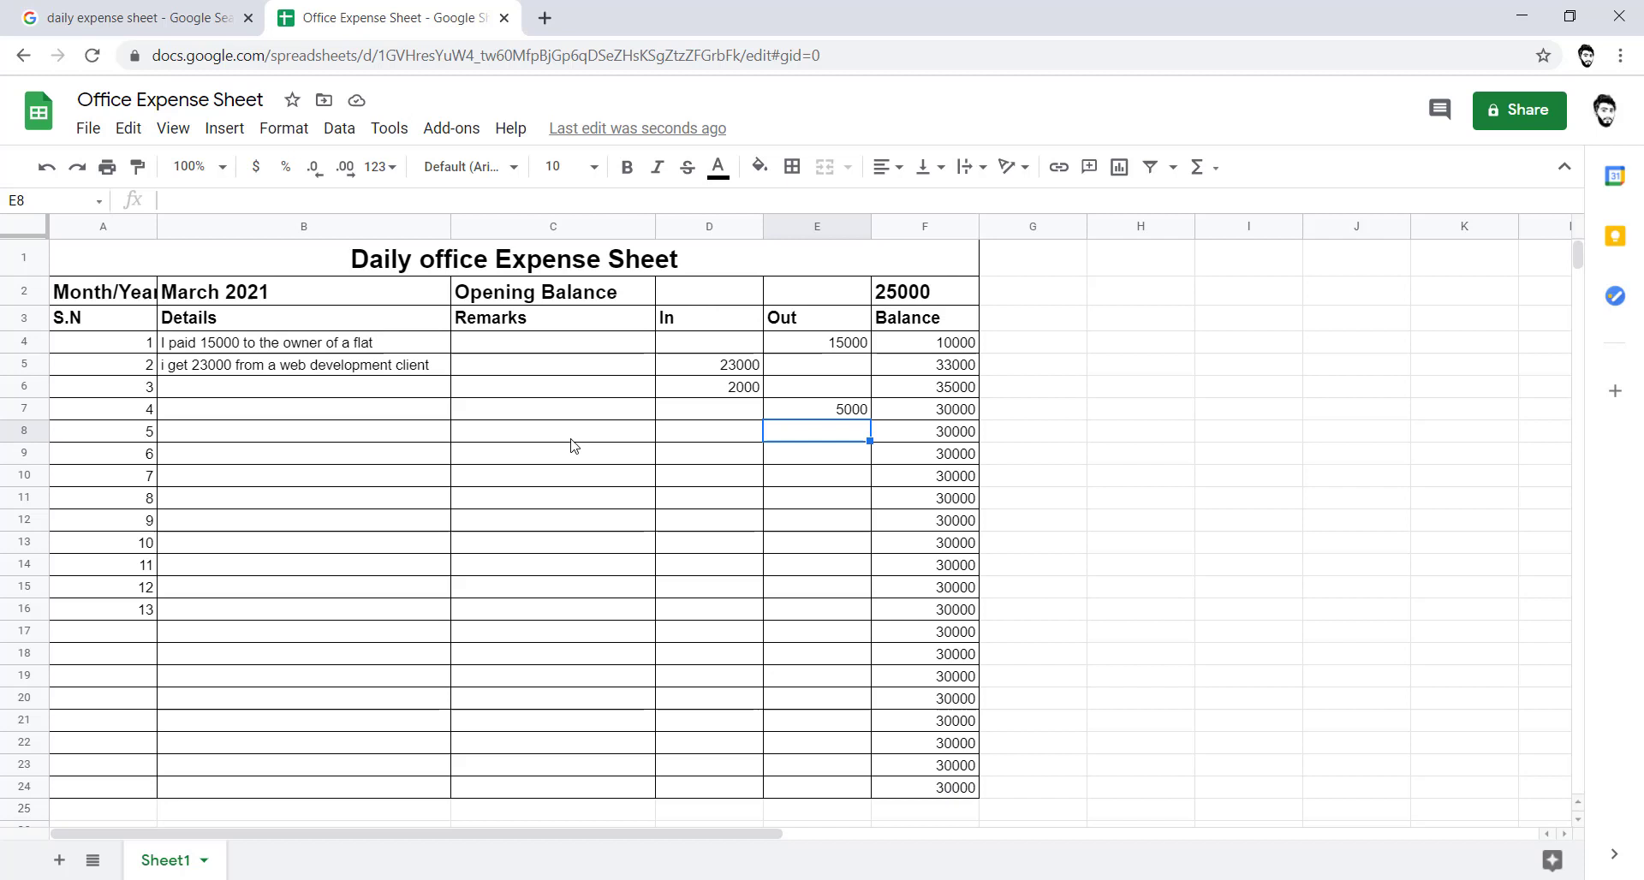
- Copy the title and header rows A1:F3 and paste them at row 18
drag(942, 327, 432, 236)
key(ctrl+c)
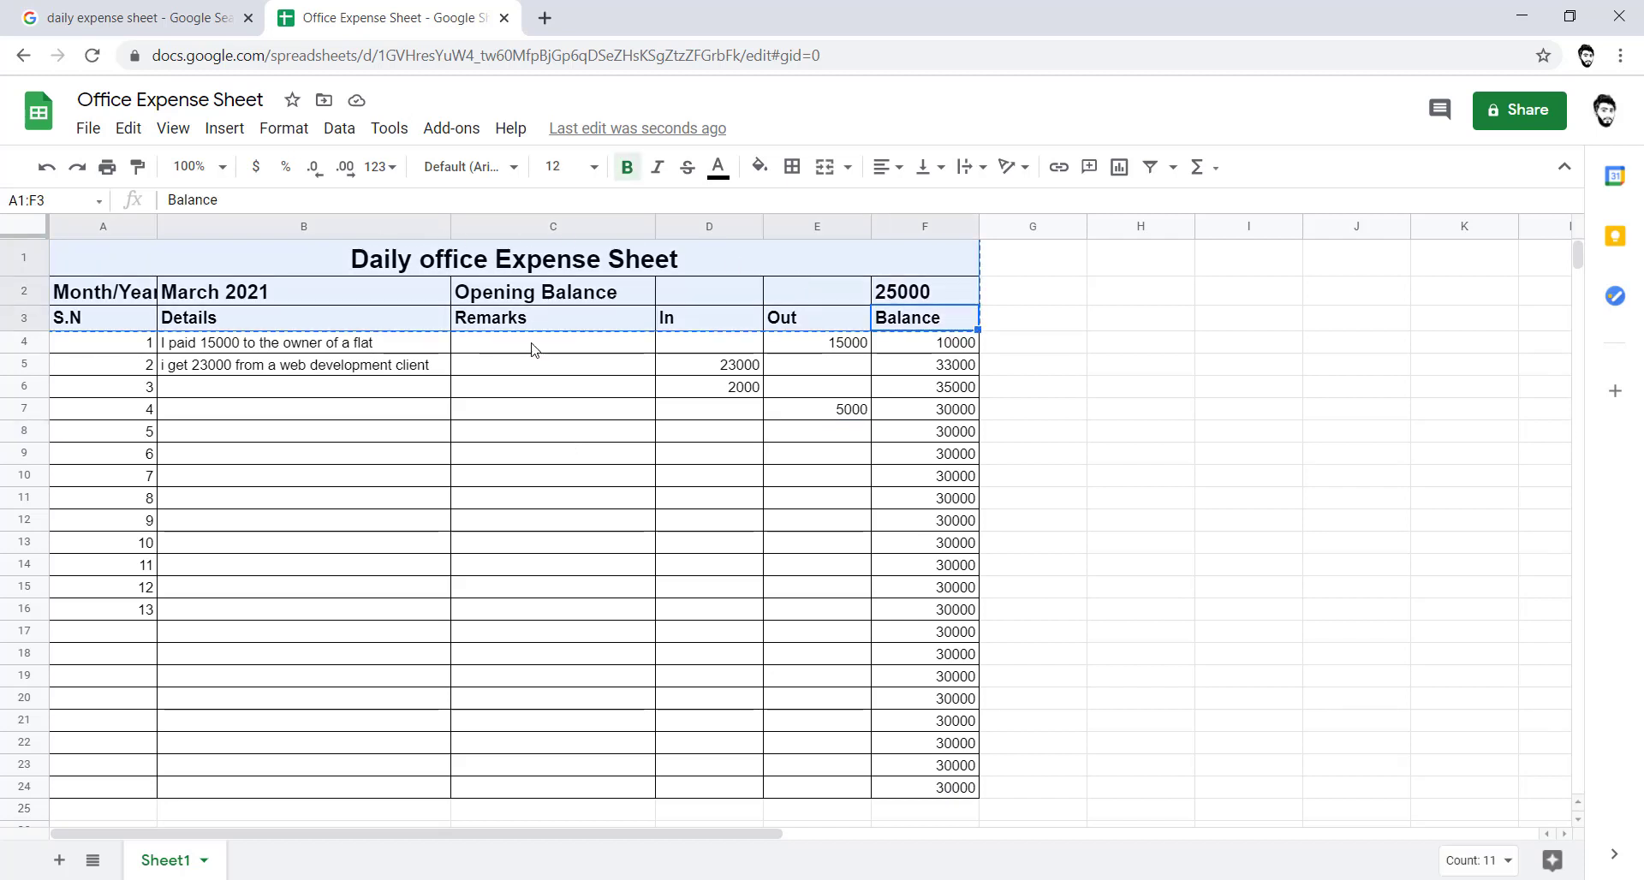
scroll(154, 386, down, 3)
click(111, 393)
key(ctrl+v)
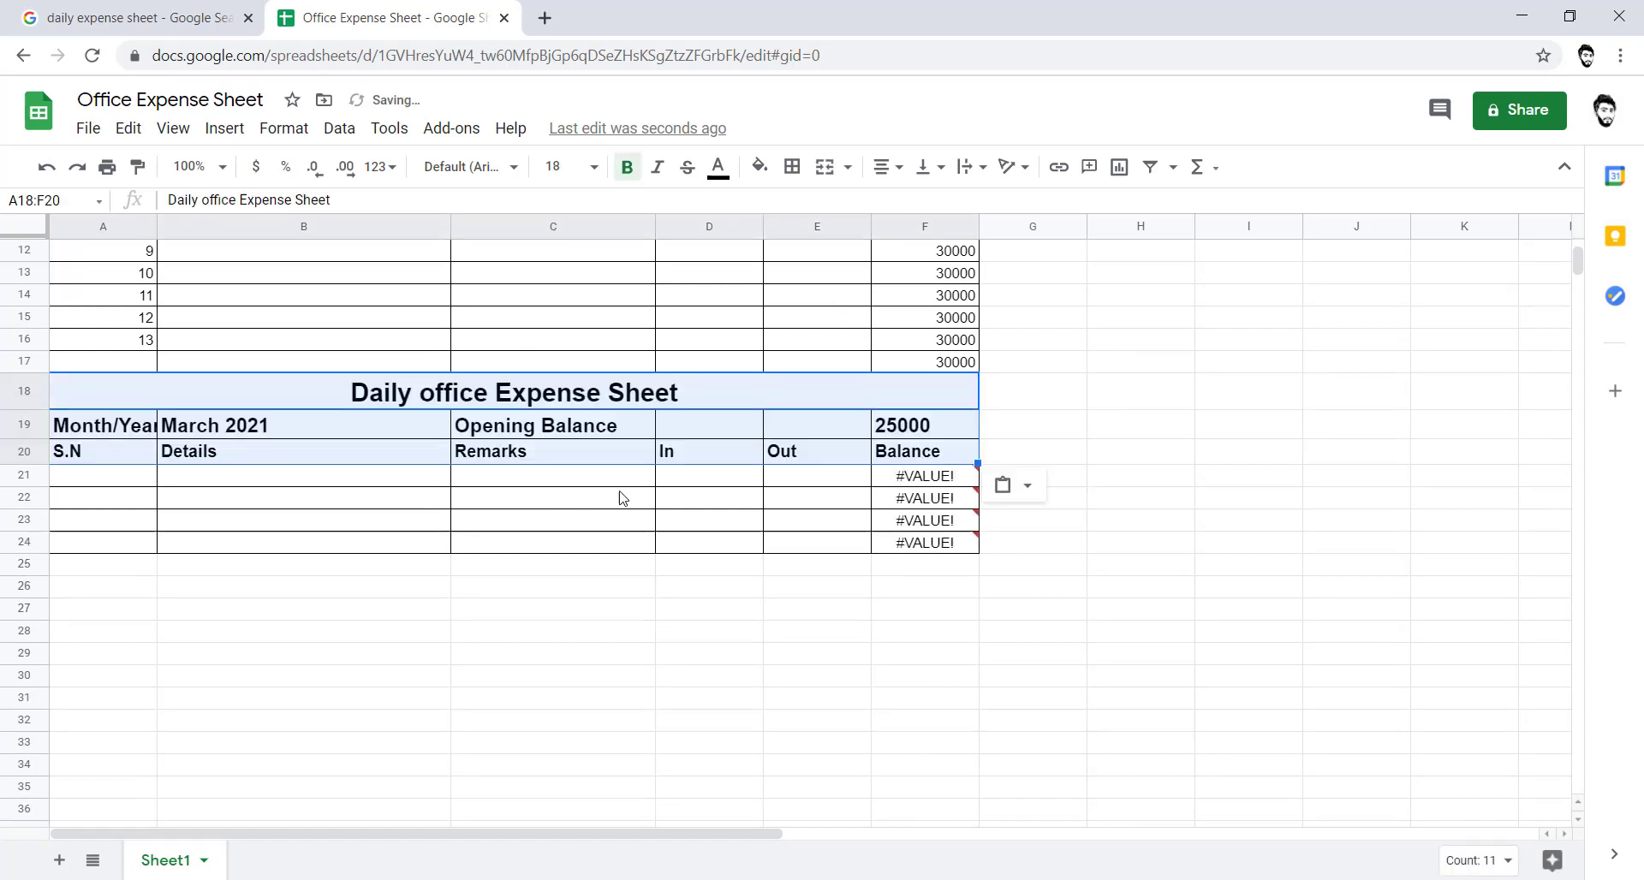
click(624, 497)
- Change the F21 balance formula to reference F19 instead of F20
double_click(917, 477)
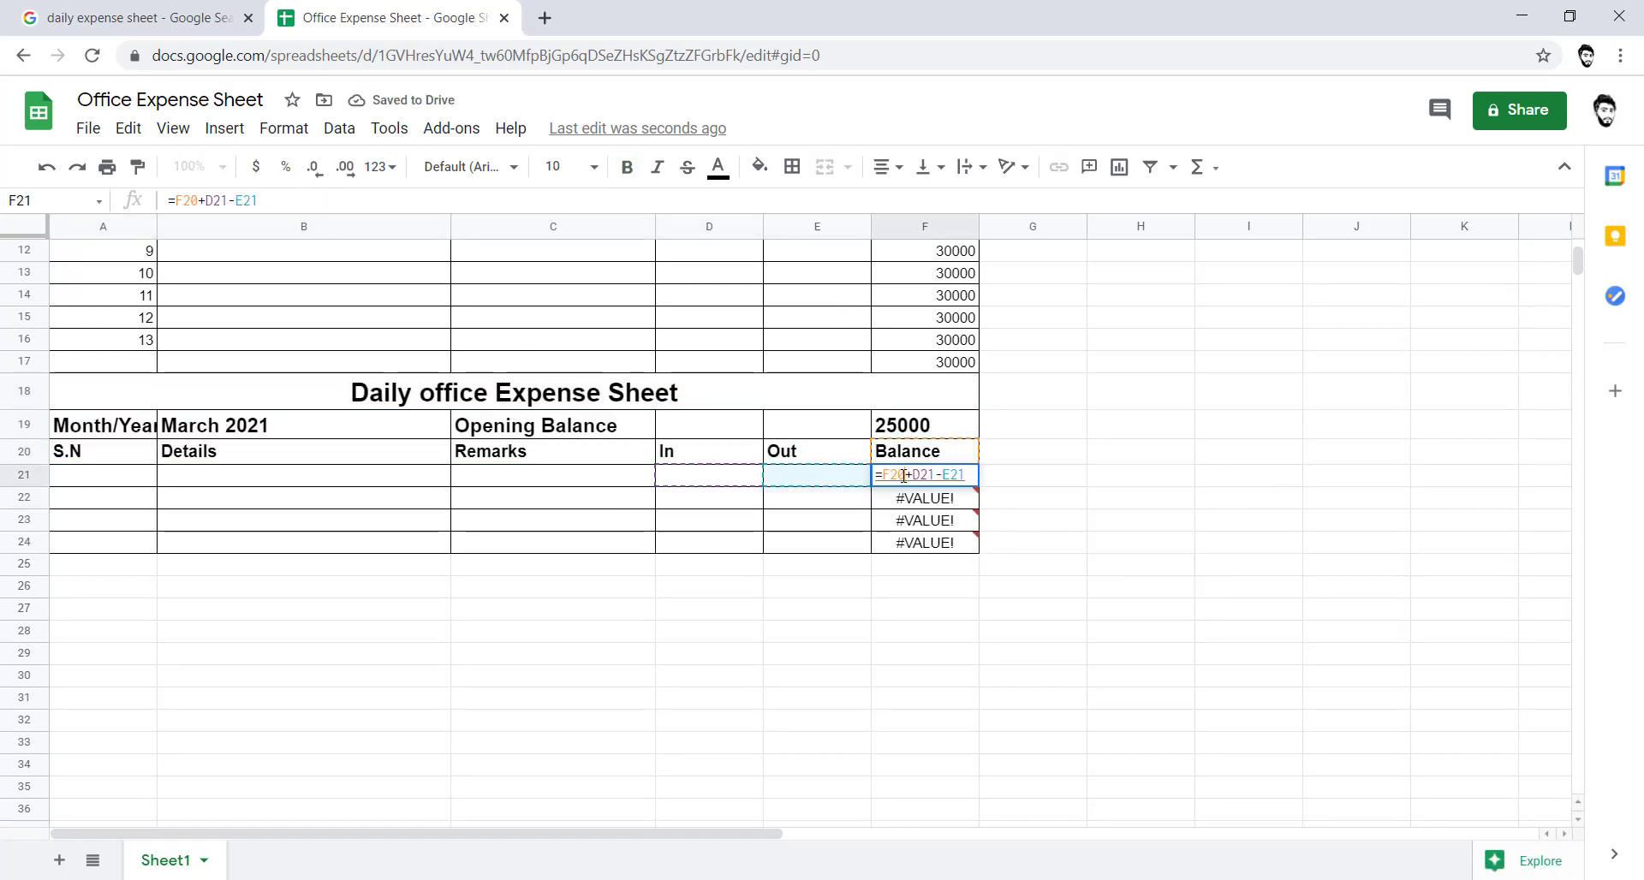
drag(903, 477, 890, 476)
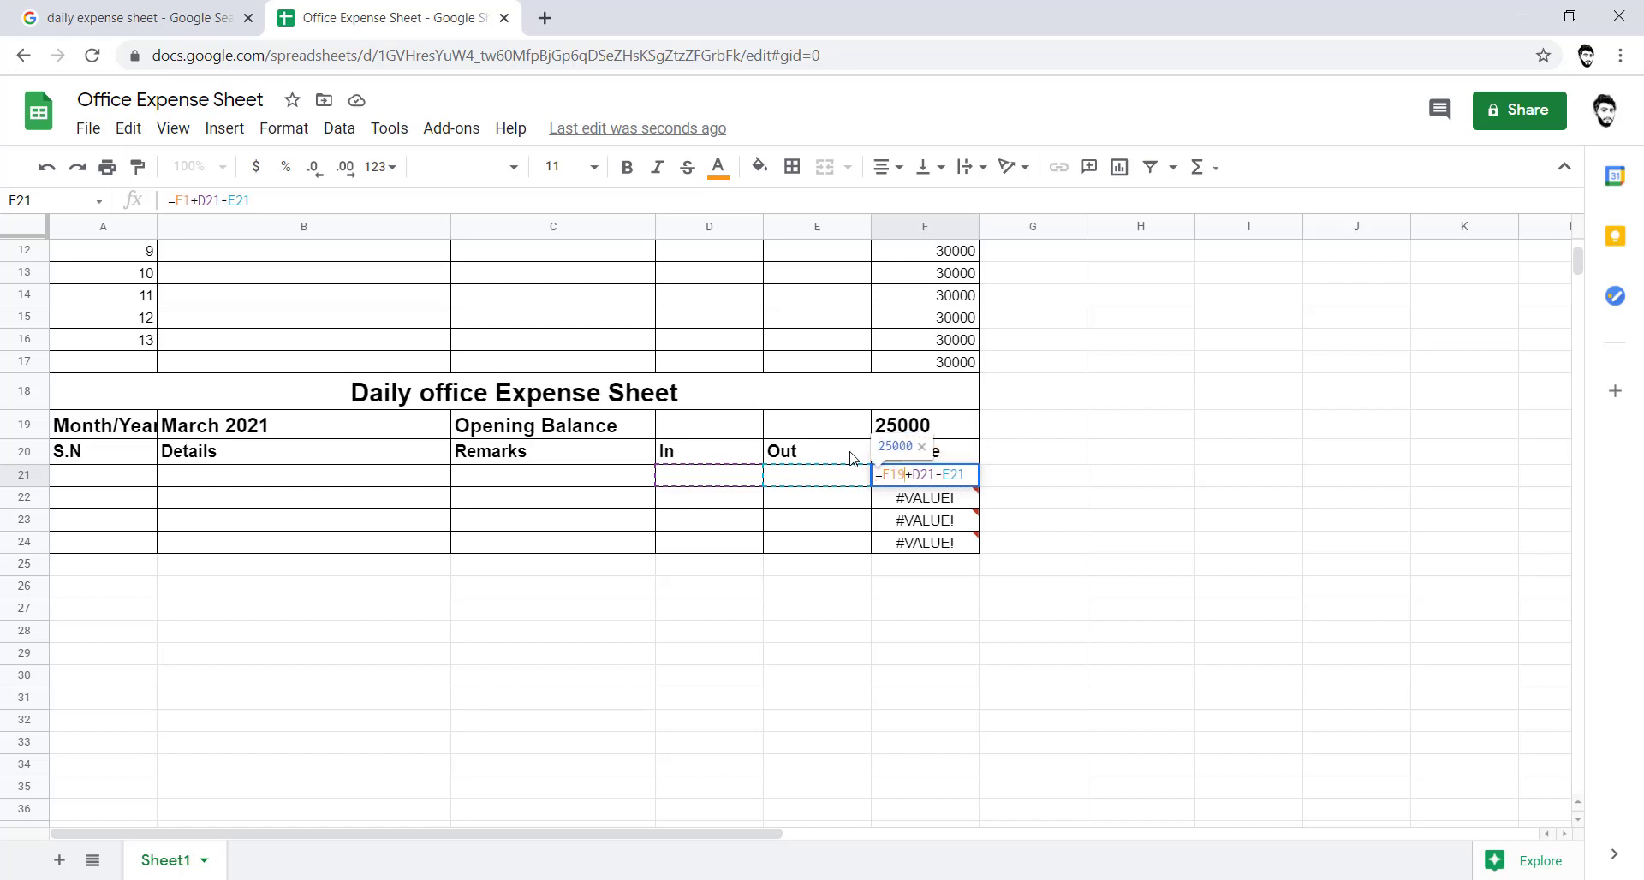
key(Return)
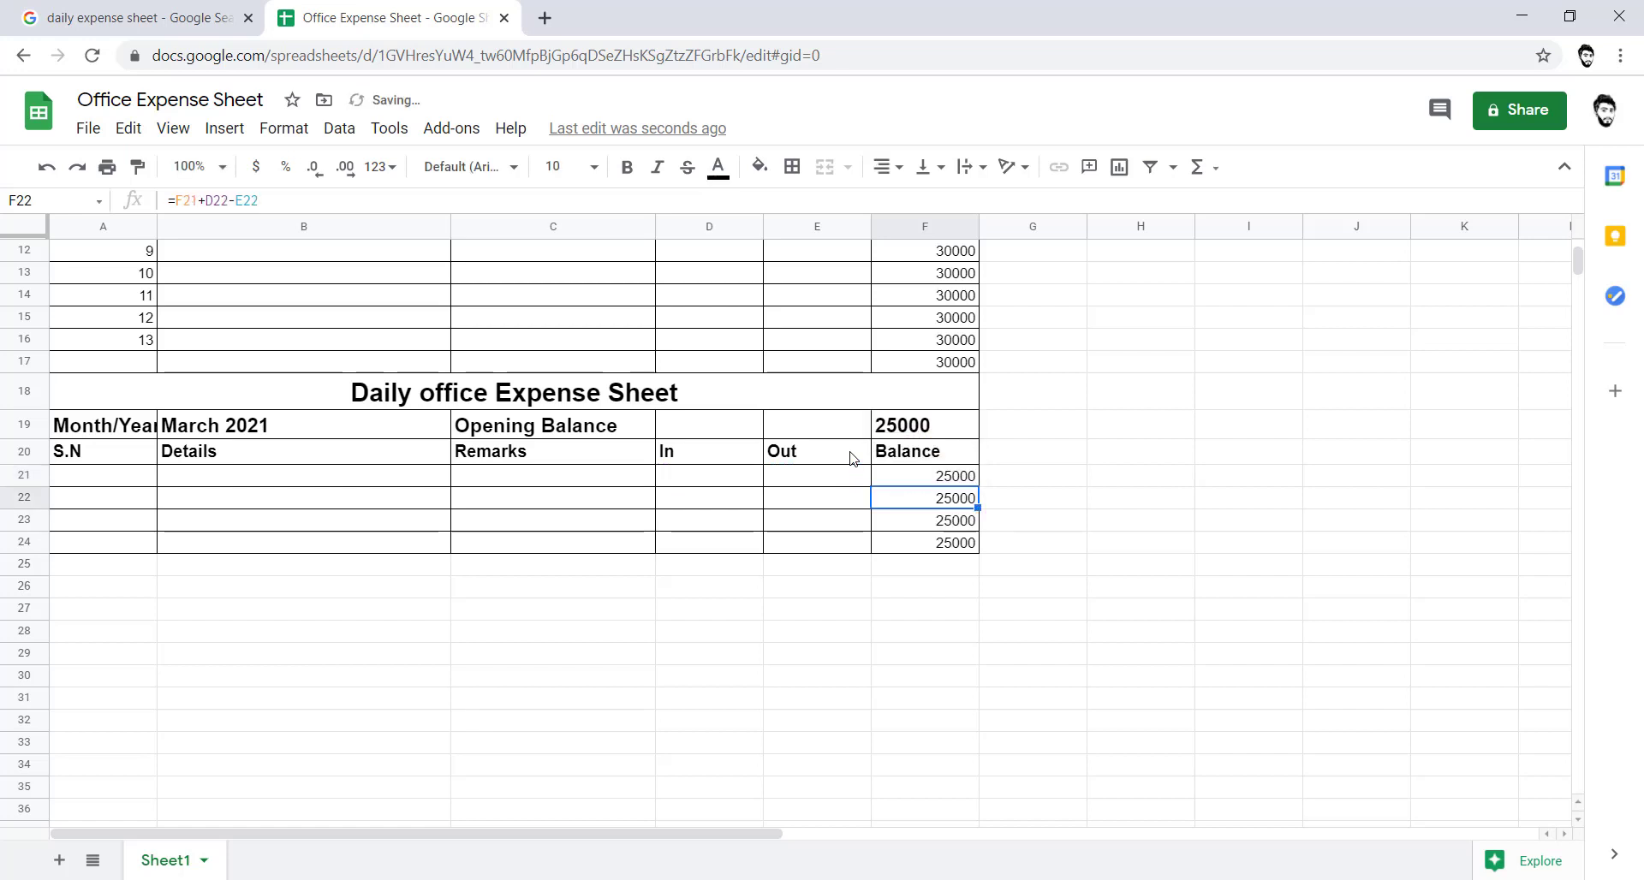
double_click(939, 505)
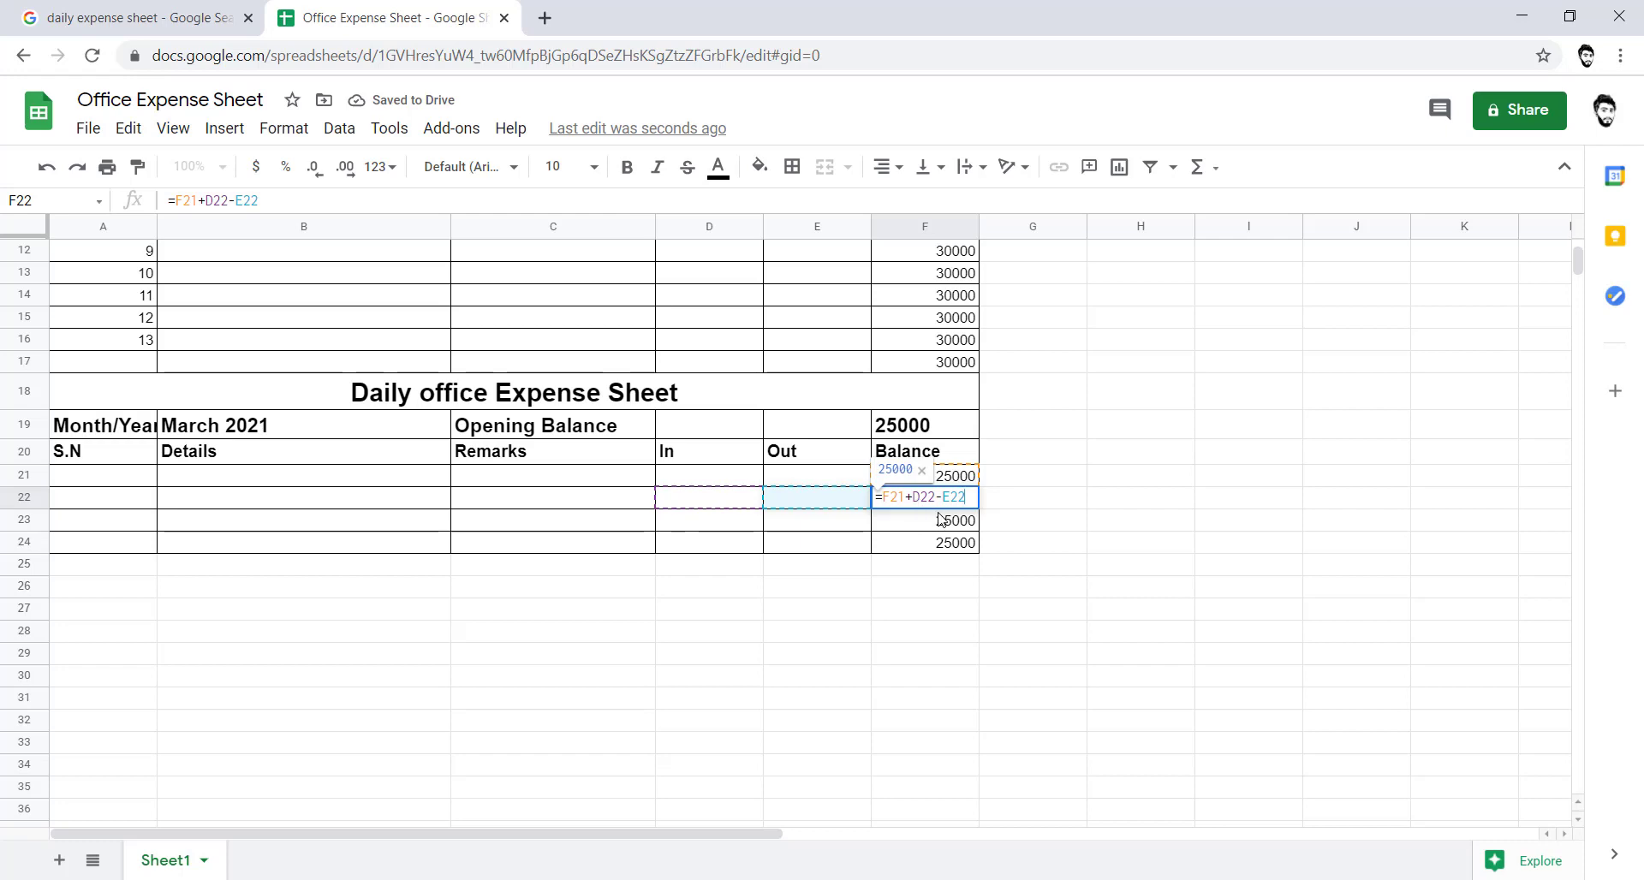
click(942, 520)
scroll(165, 480, up, 3)
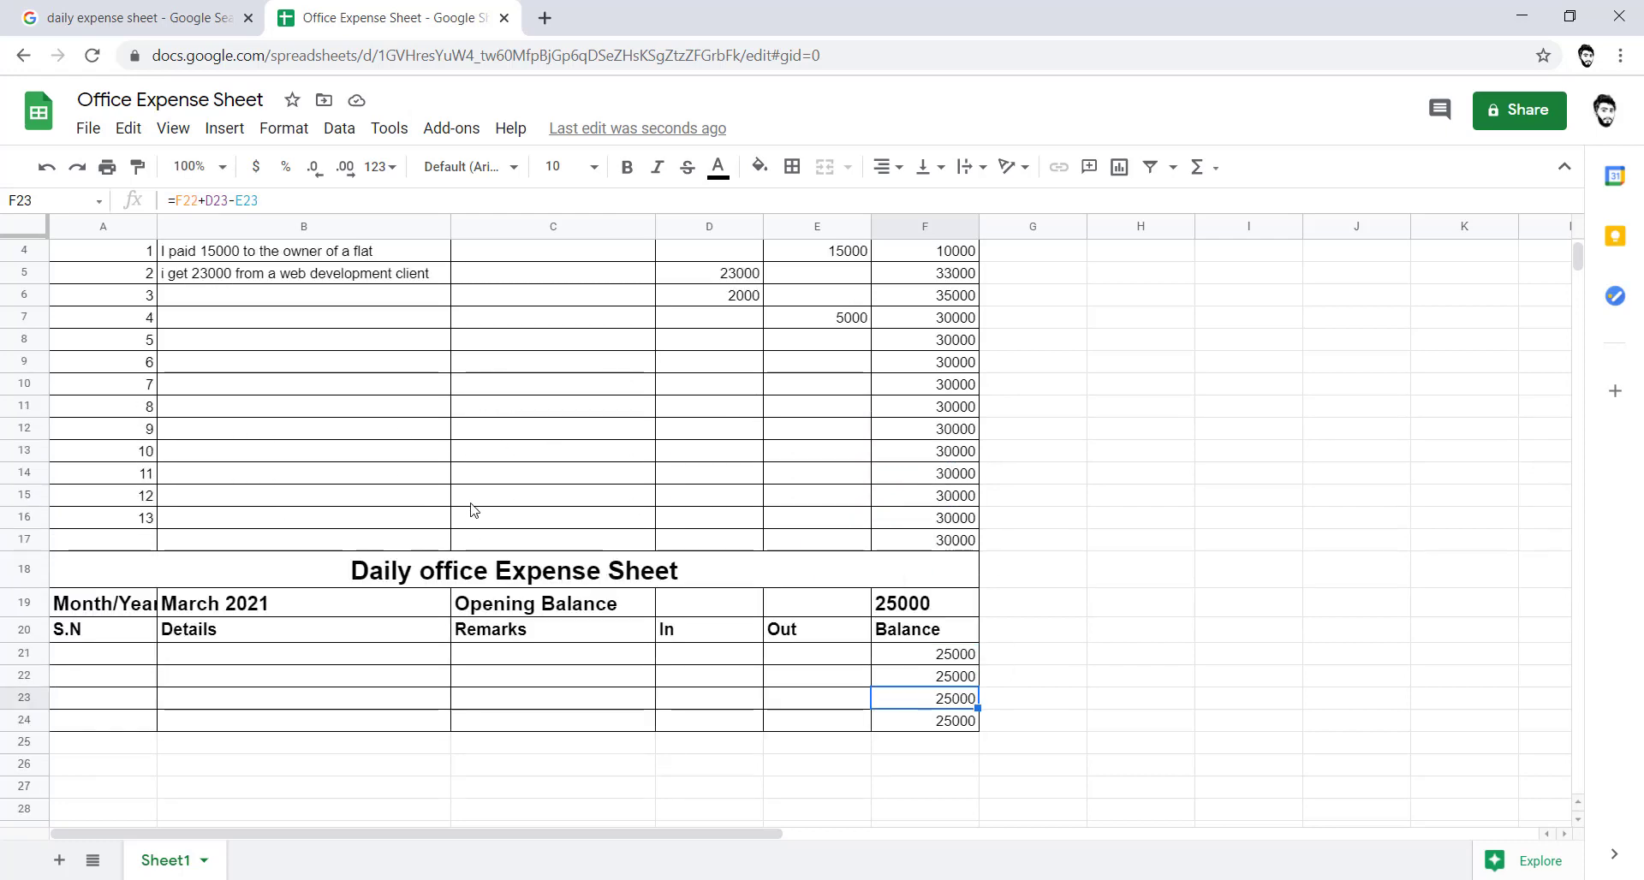
- Set the copied table's Month/Year cell B19 to April 2021 using the date picker
double_click(219, 604)
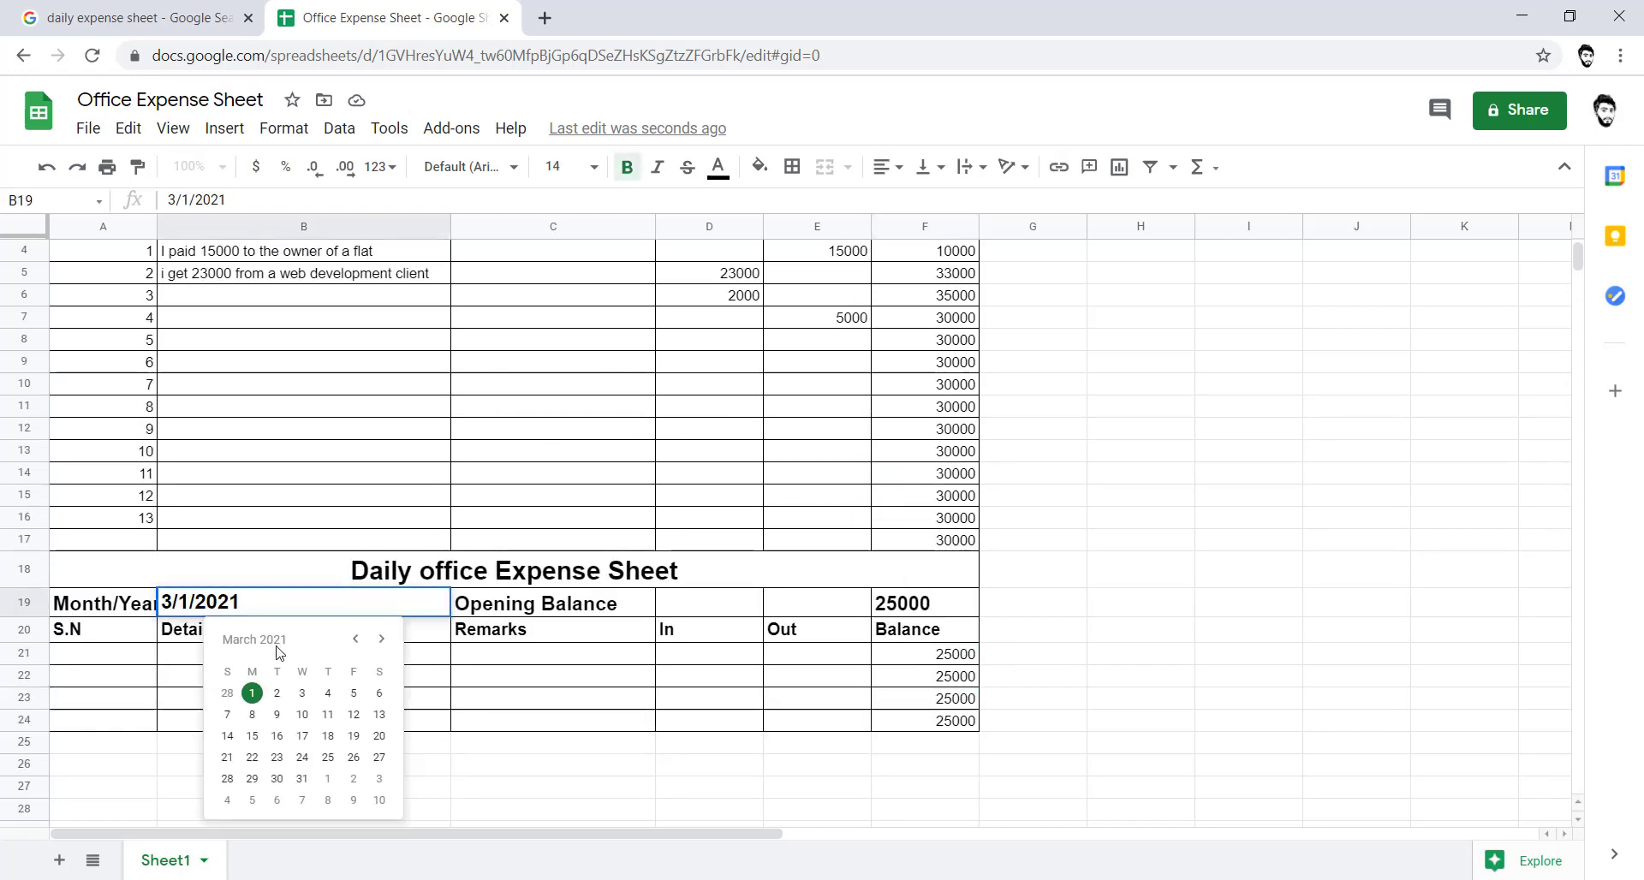
click(381, 638)
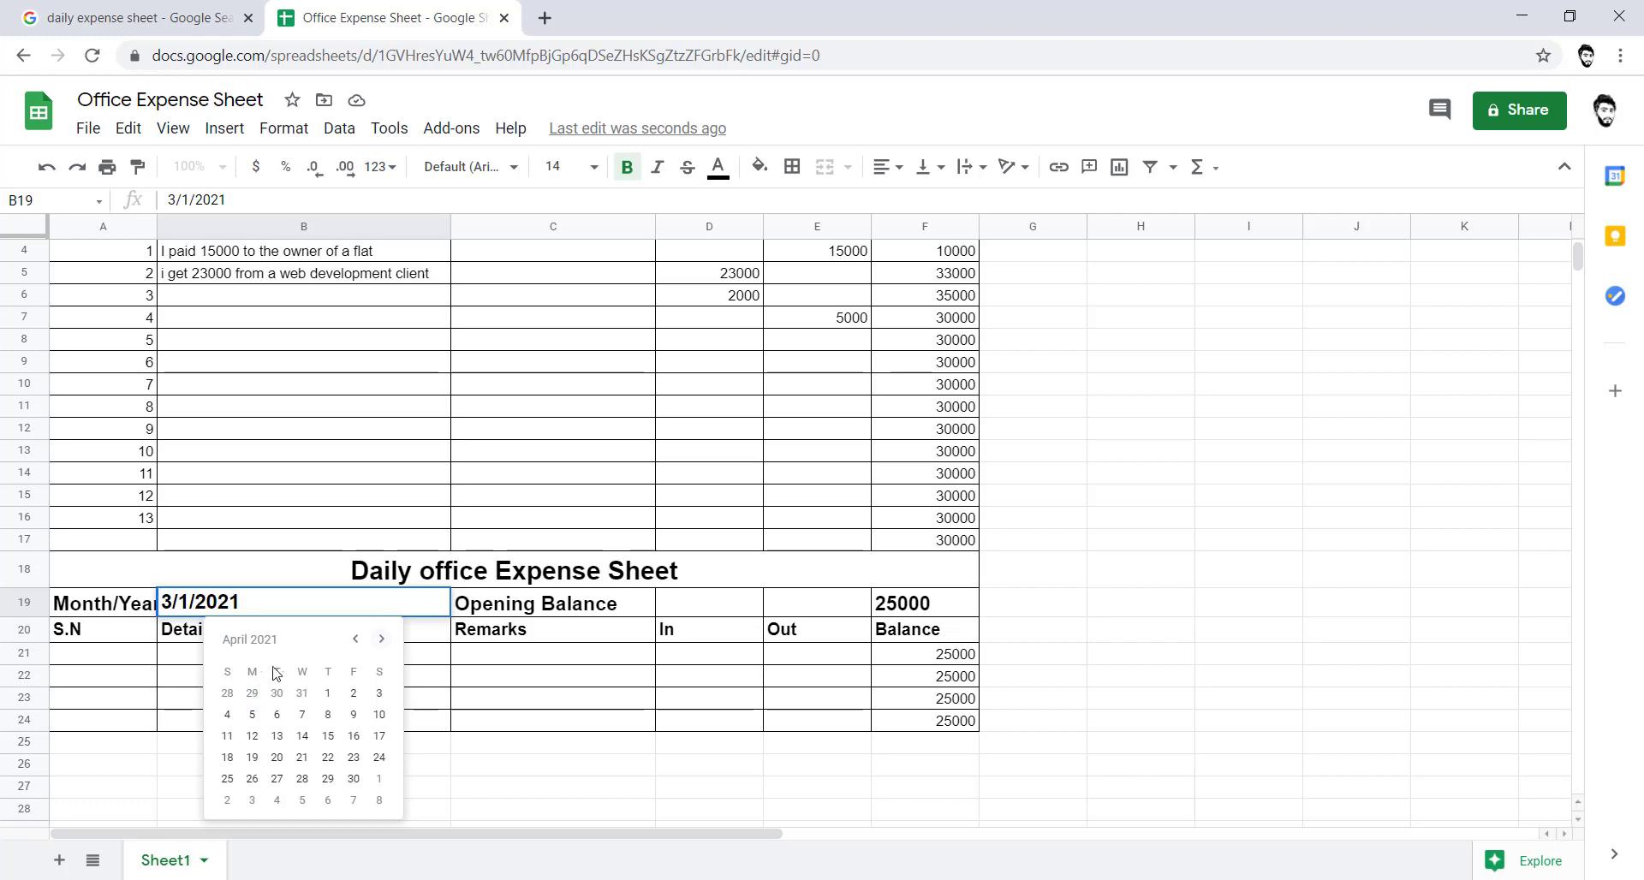
click(327, 693)
click(138, 655)
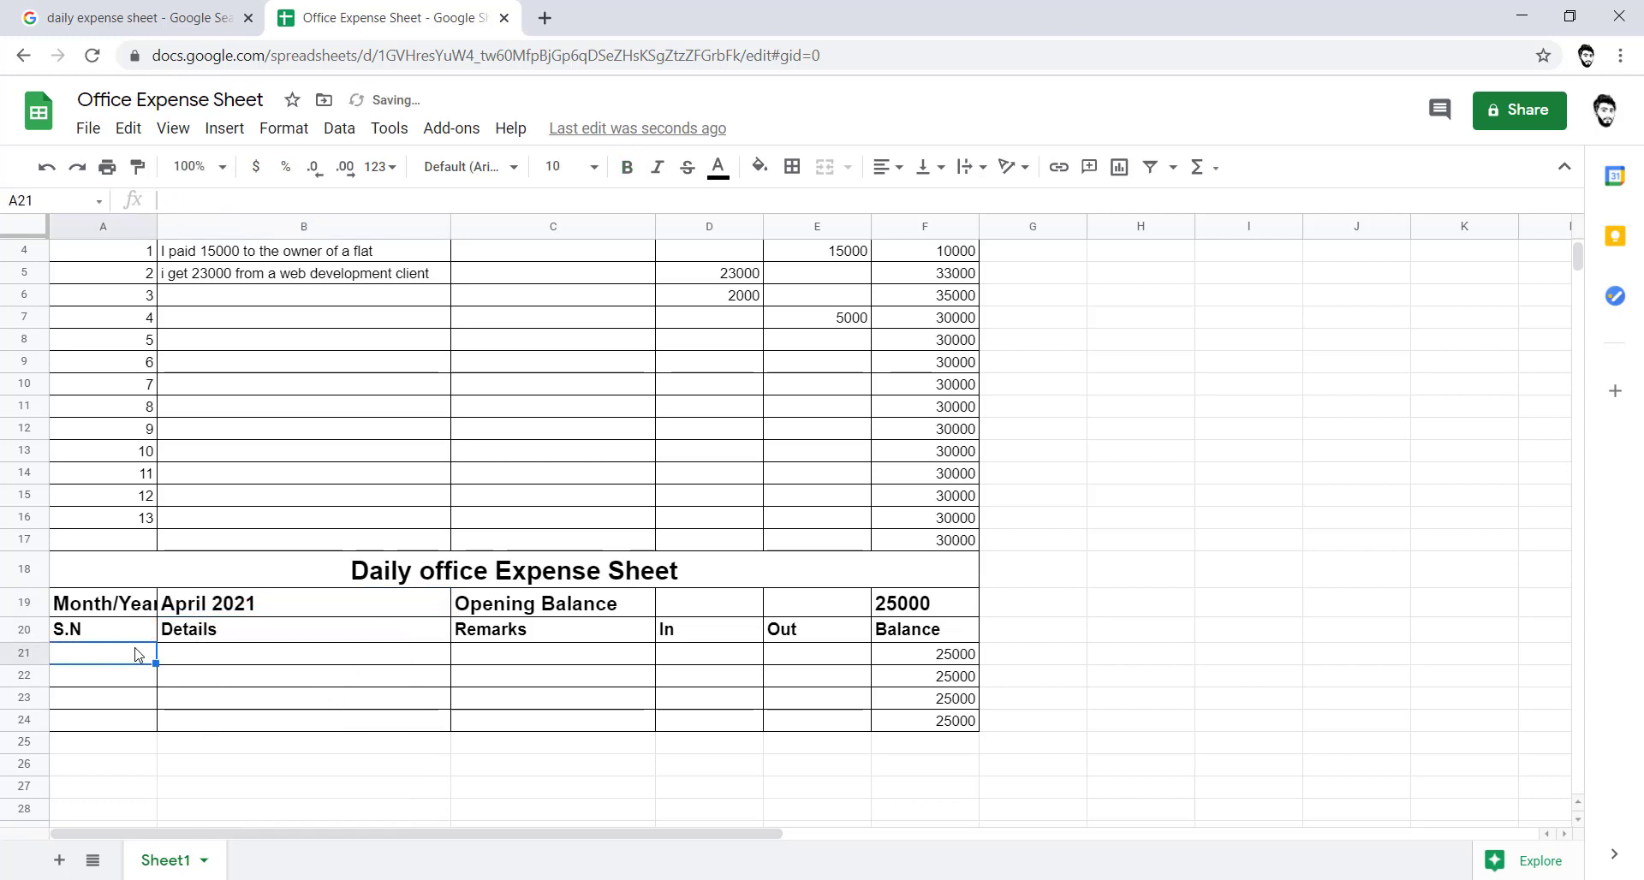
scroll(371, 594, up, 2)
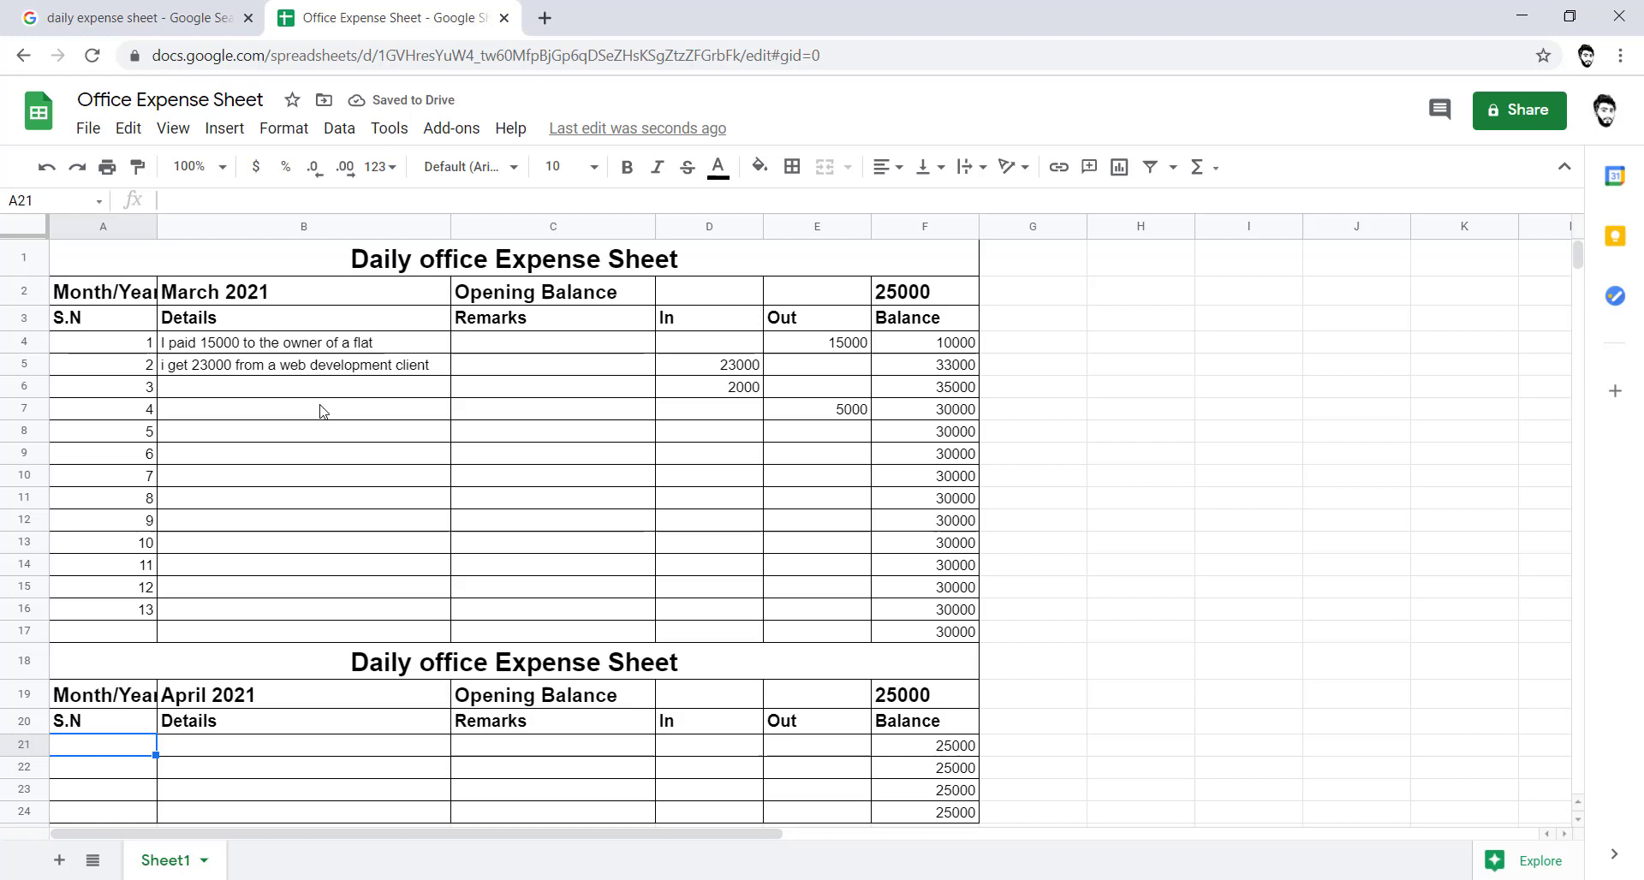
- Insert a narrow column before Details with the heading 'Date'
click(212, 227)
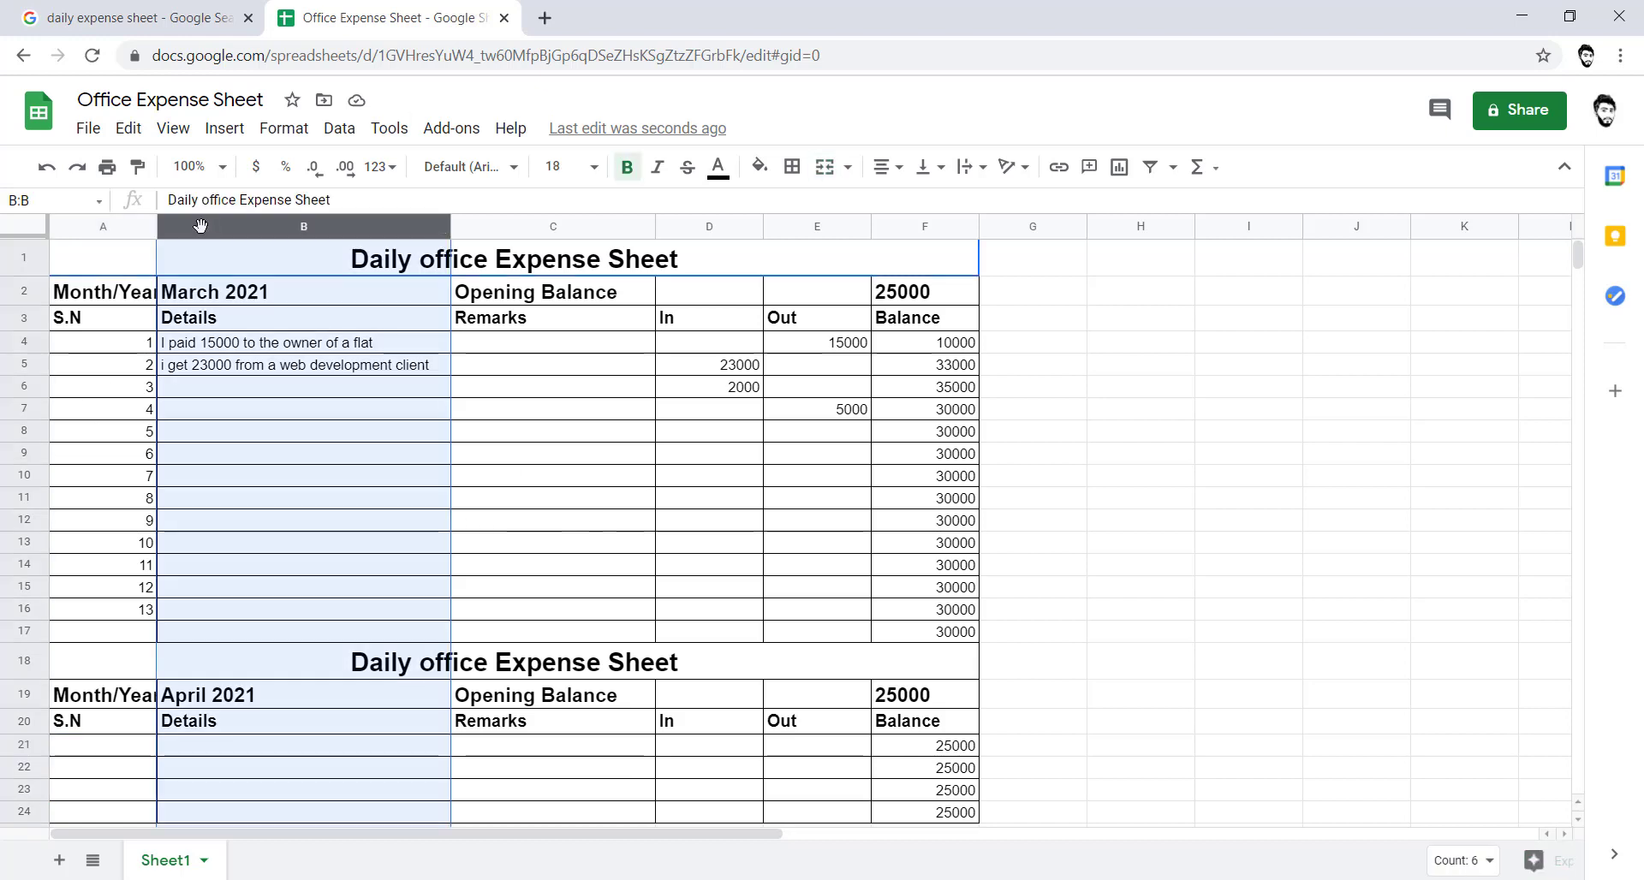
right_click(211, 227)
click(266, 321)
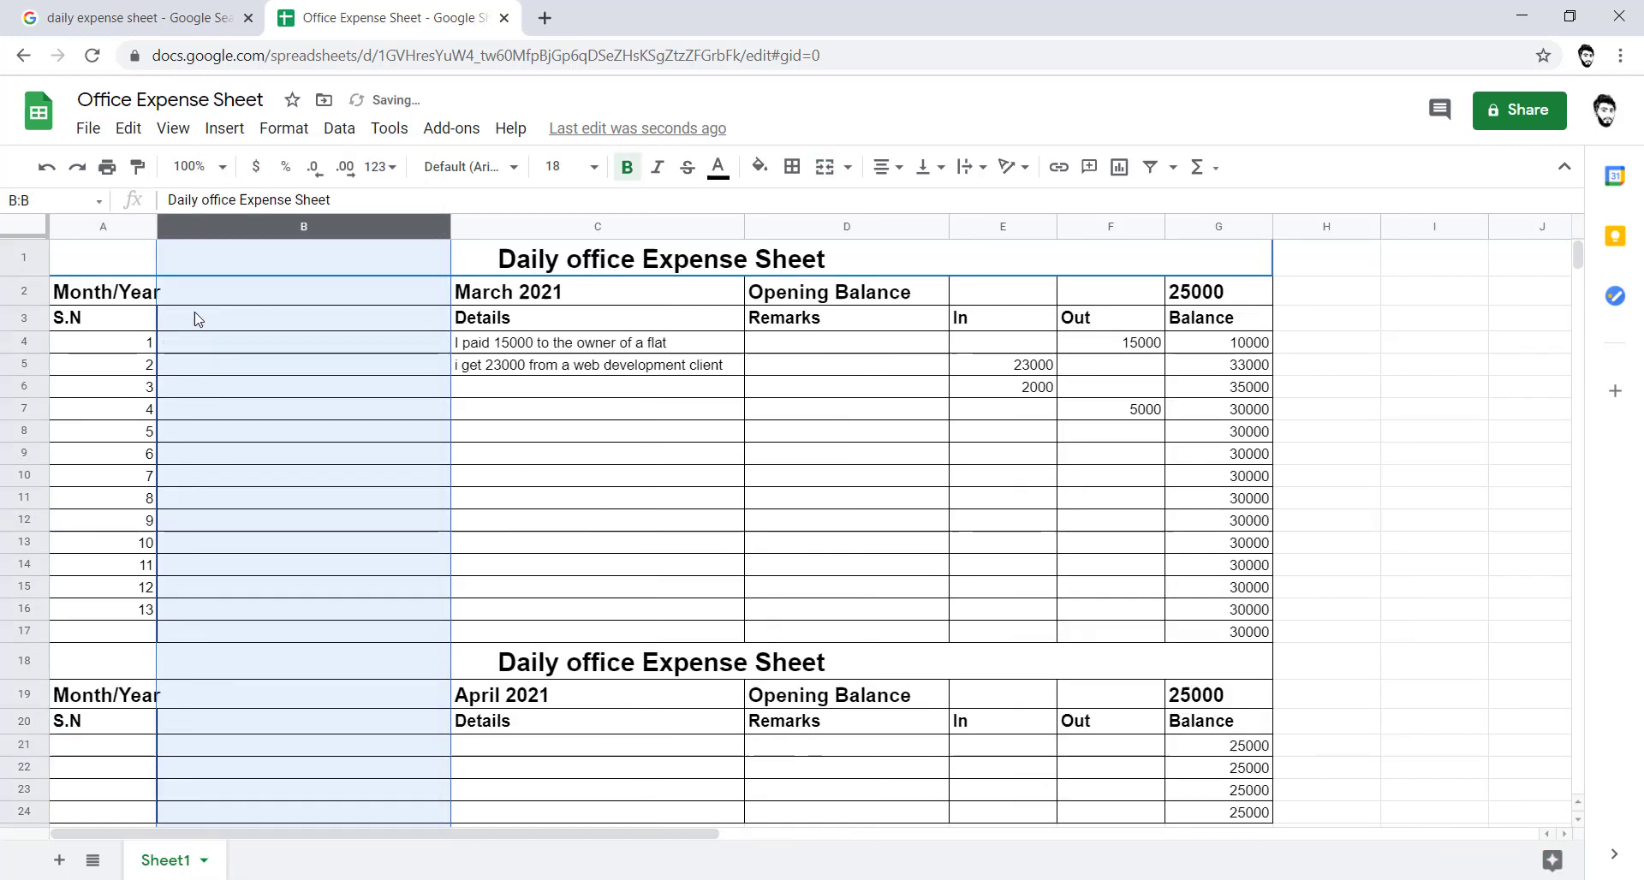
click(221, 324)
text(Date)
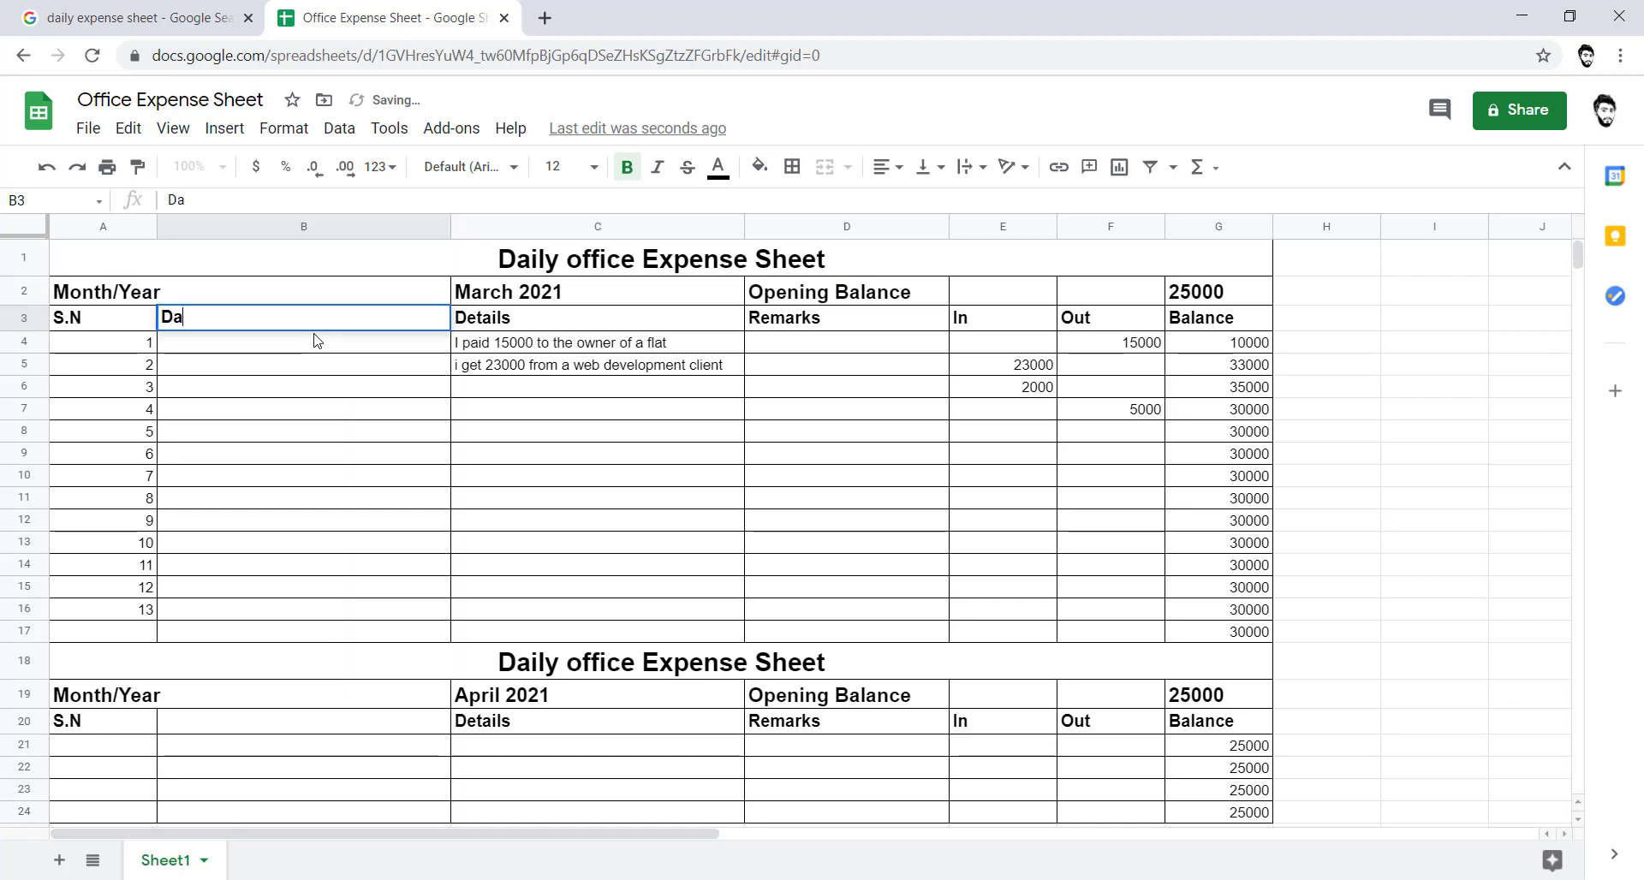
key(Return)
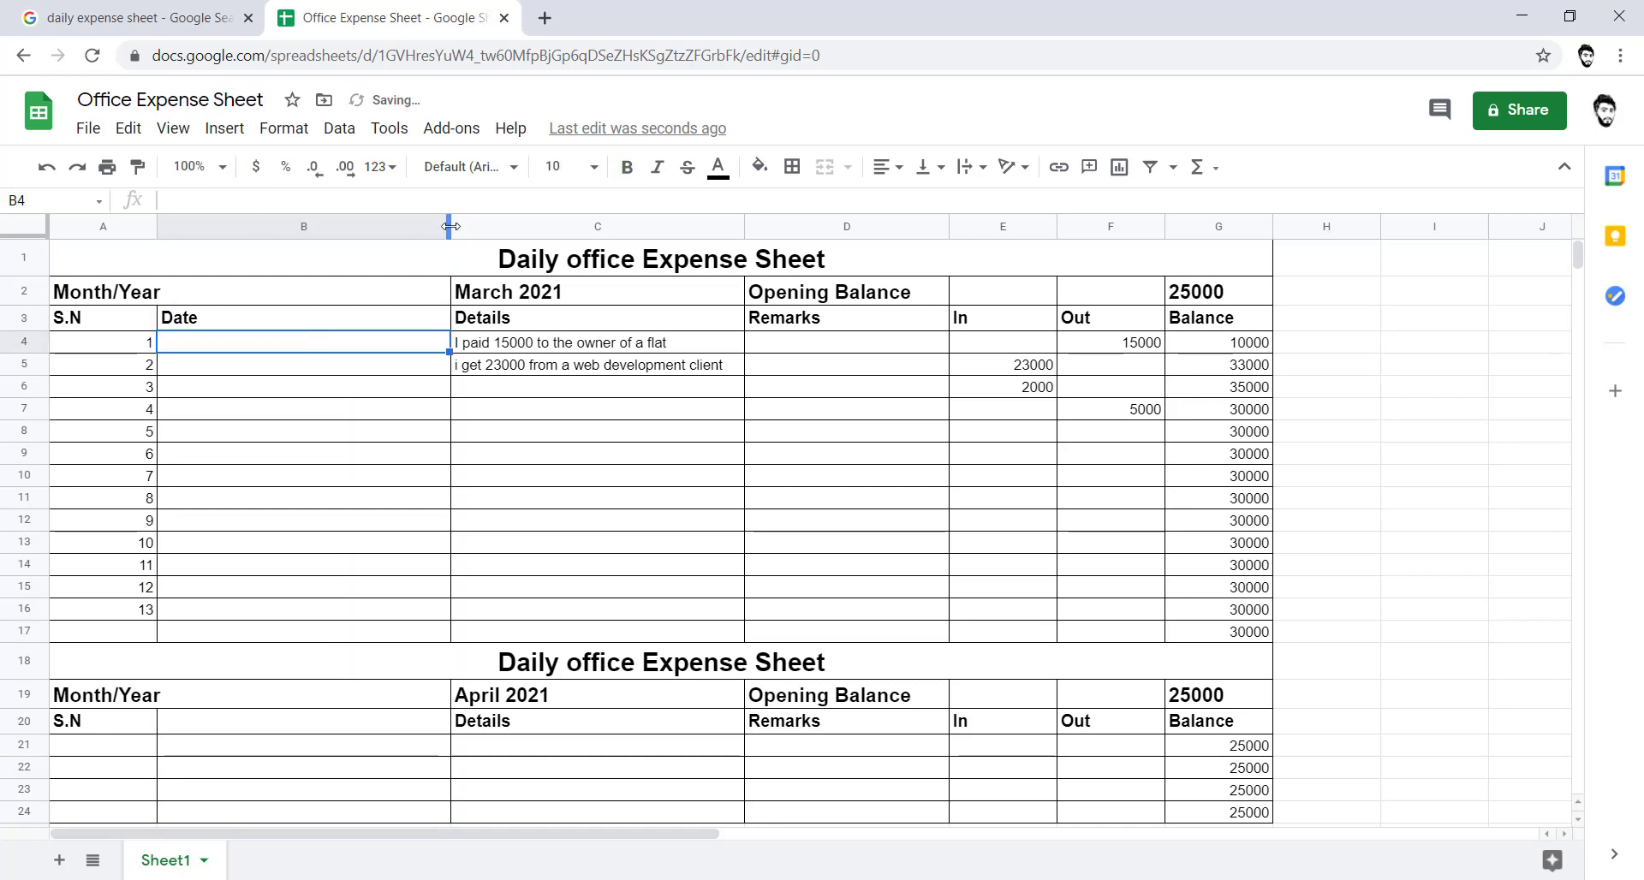
drag(448, 227, 288, 226)
- Merge the Month/Year cell with the empty cell beside it
click(197, 295)
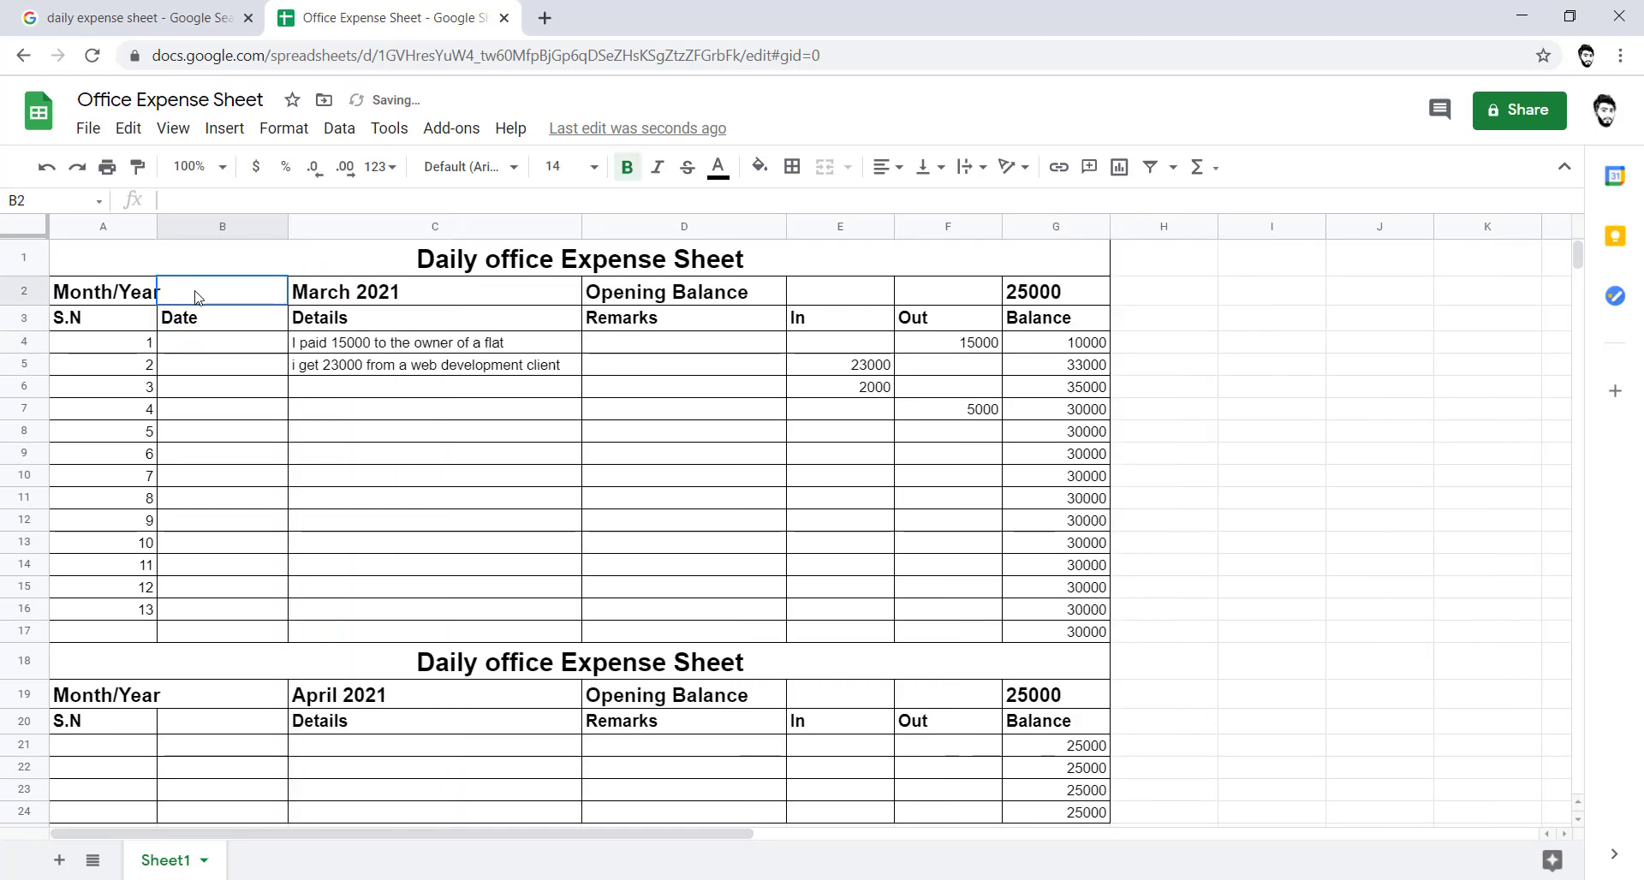
drag(197, 296, 146, 299)
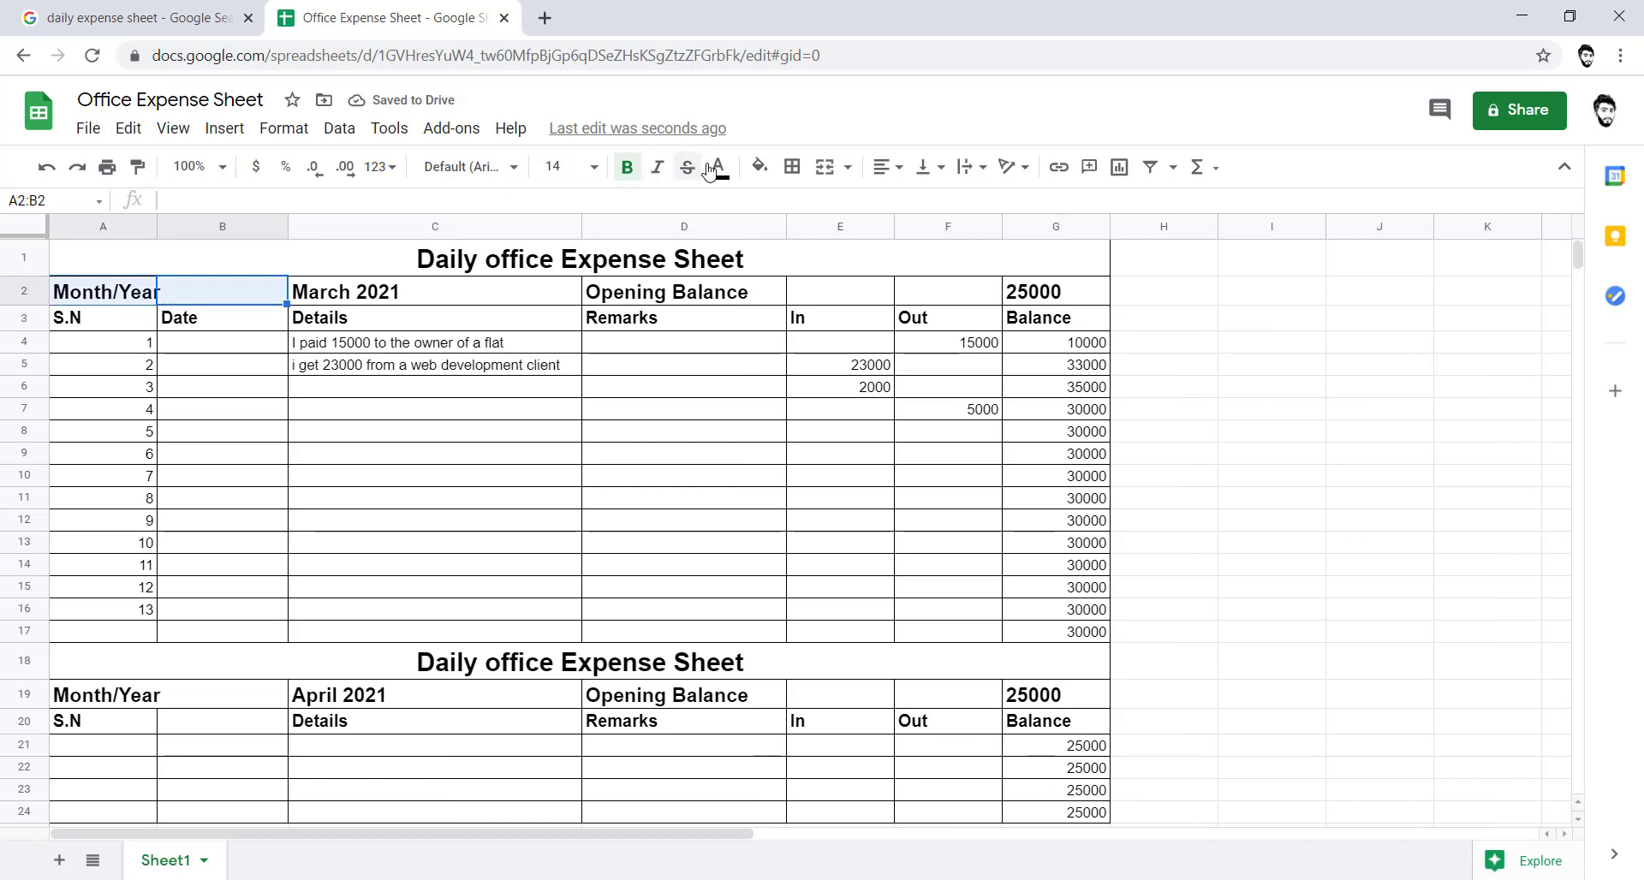
click(824, 167)
- Enter 1 March 2021 as the first entry's date
click(232, 346)
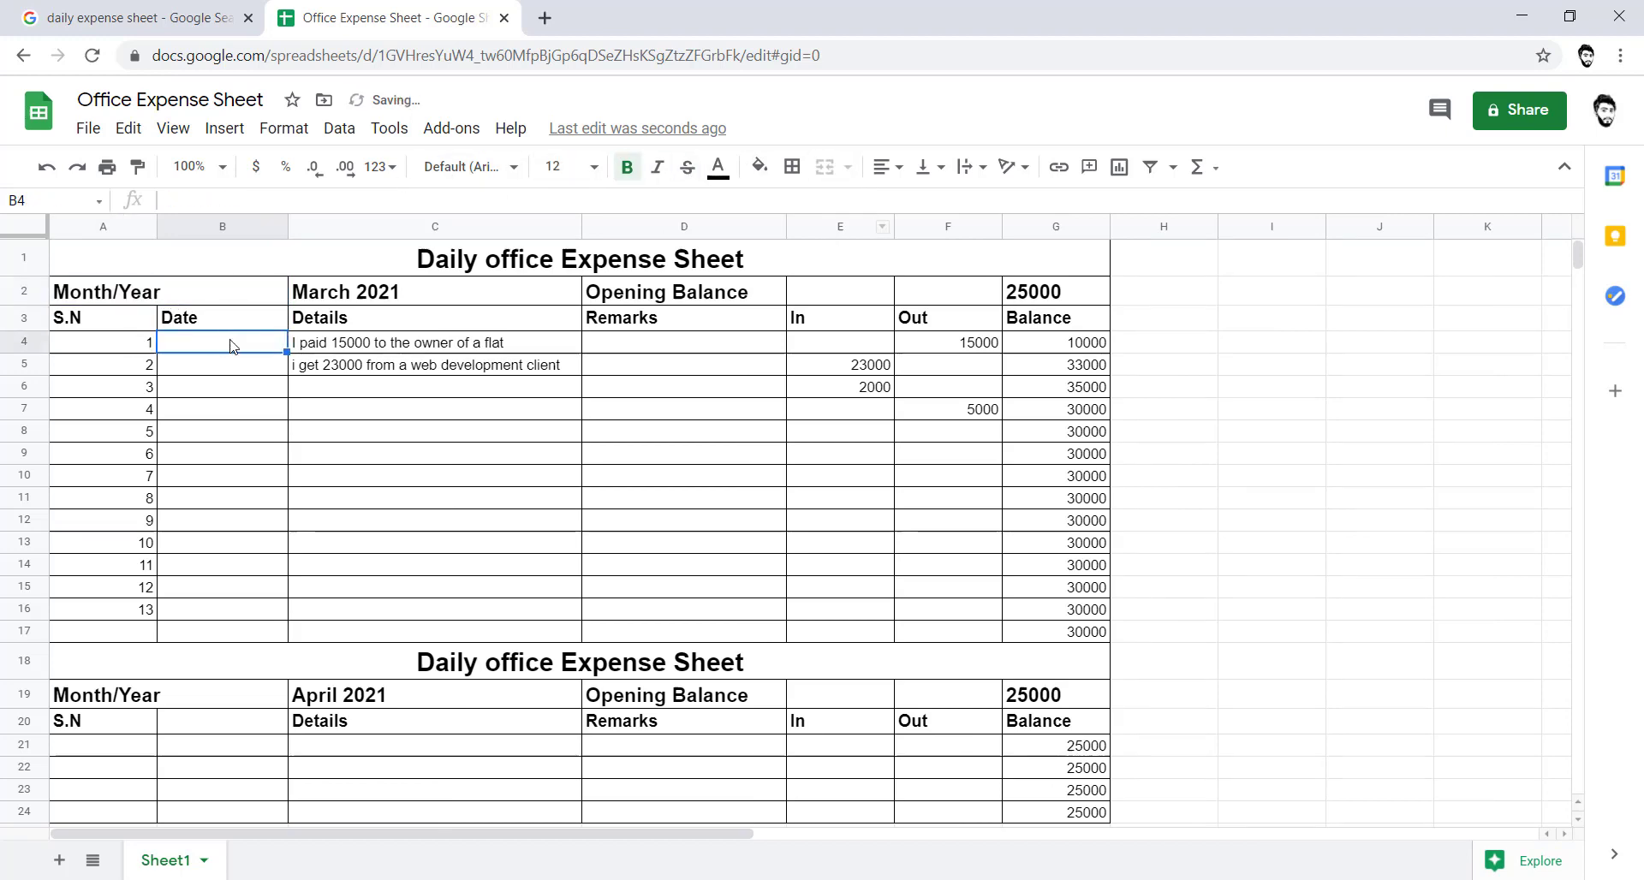
text(1 Mar)
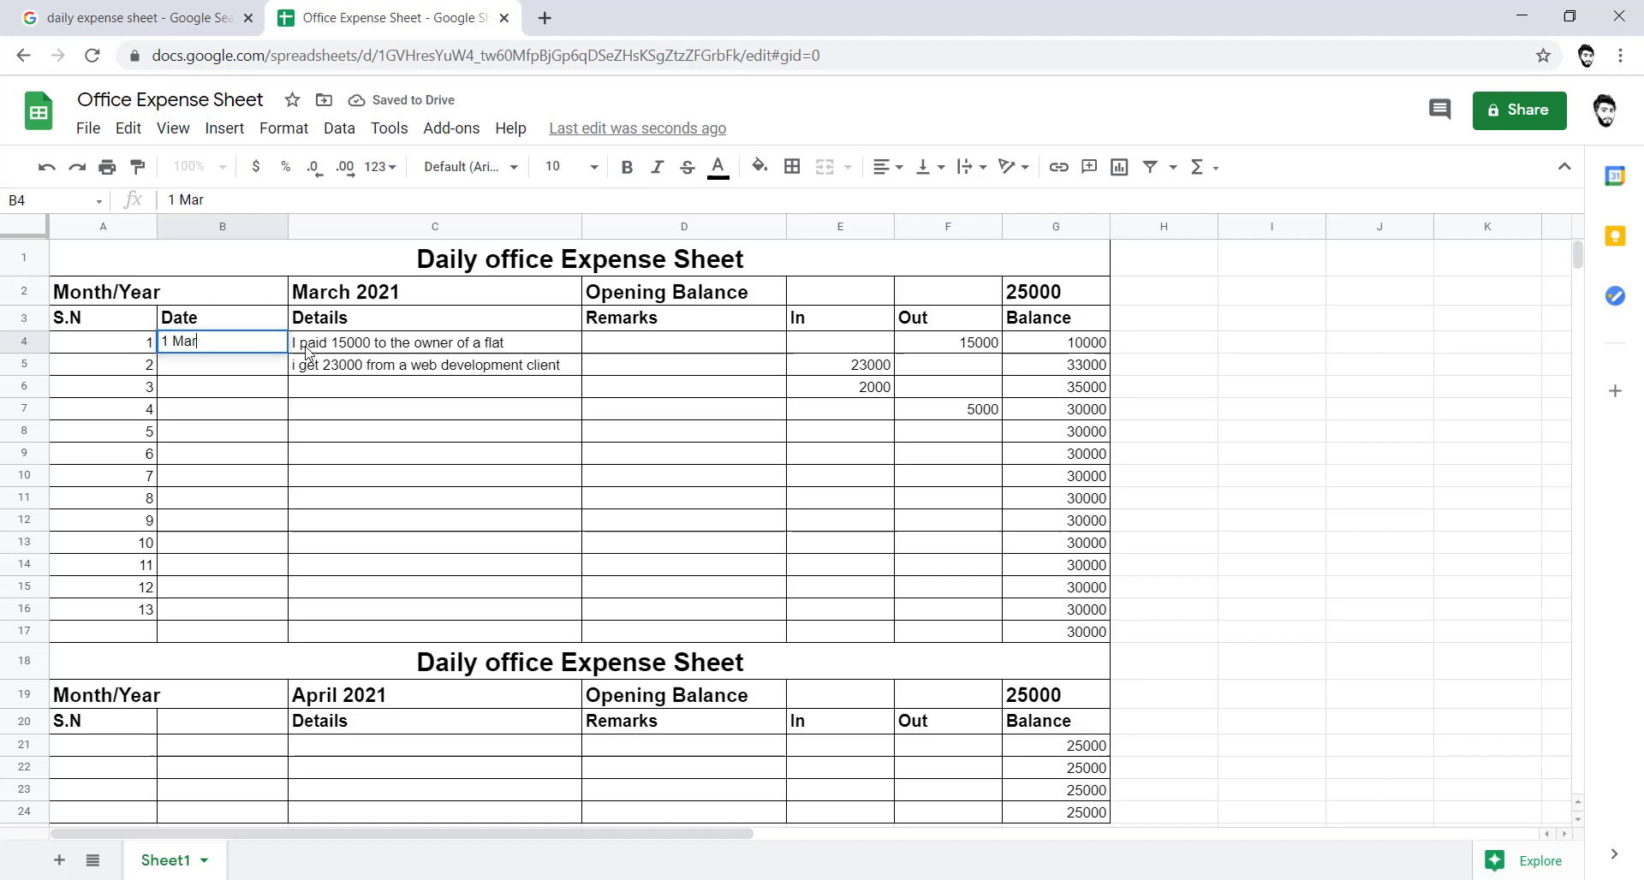
text(ch 2021)
key(Return)
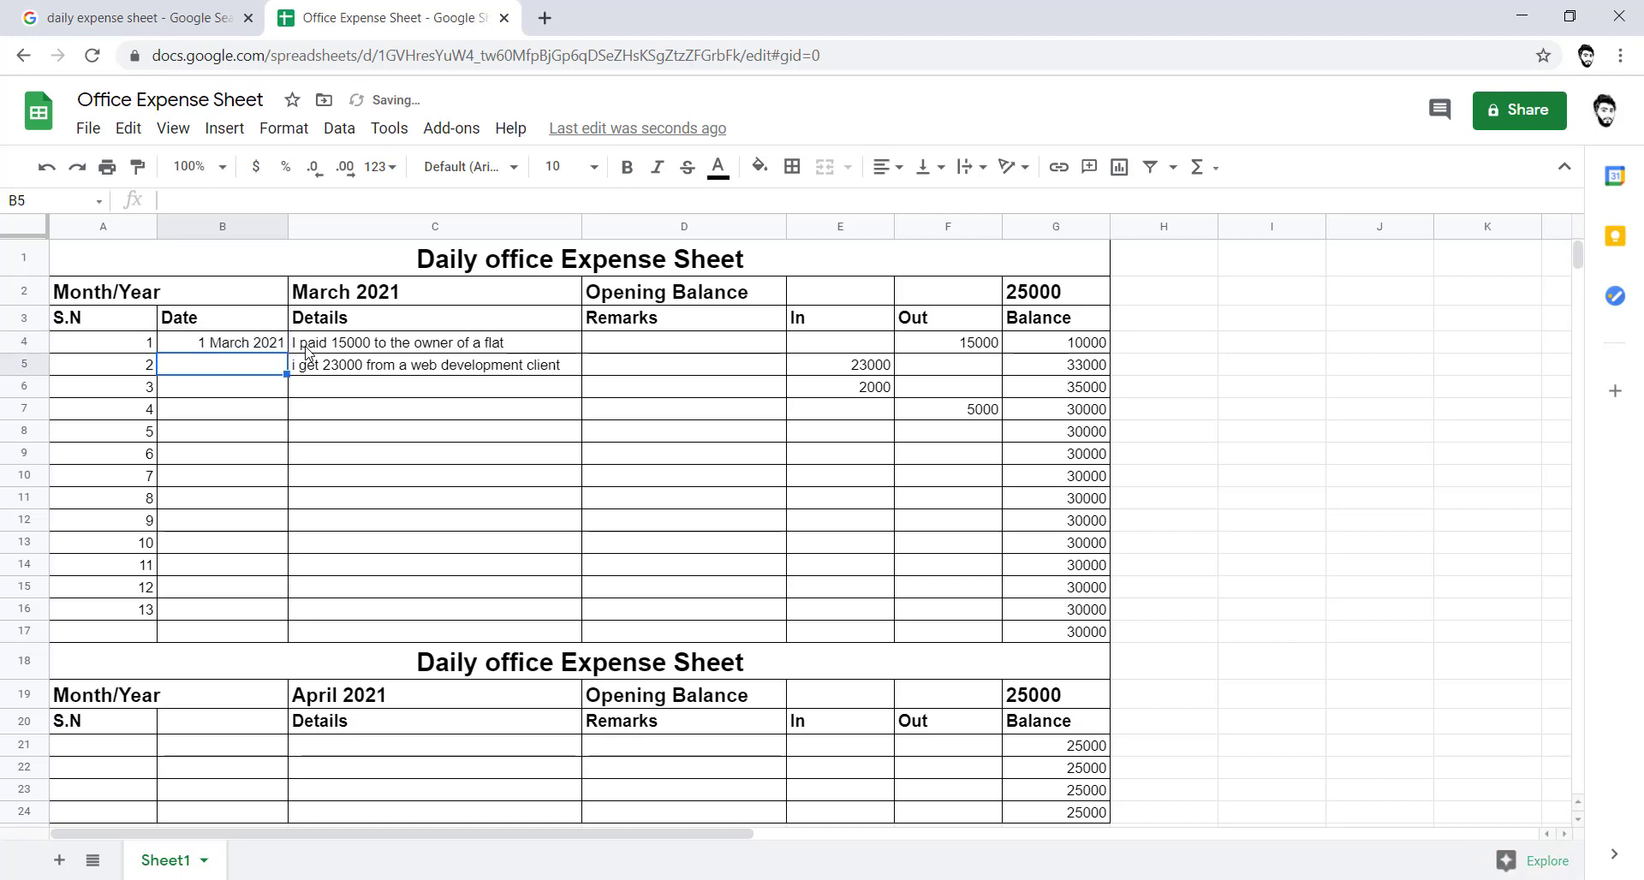
- Copy the date to the second entry and change it to 2 March 2021
click(208, 347)
key(ctrl+c)
click(262, 370)
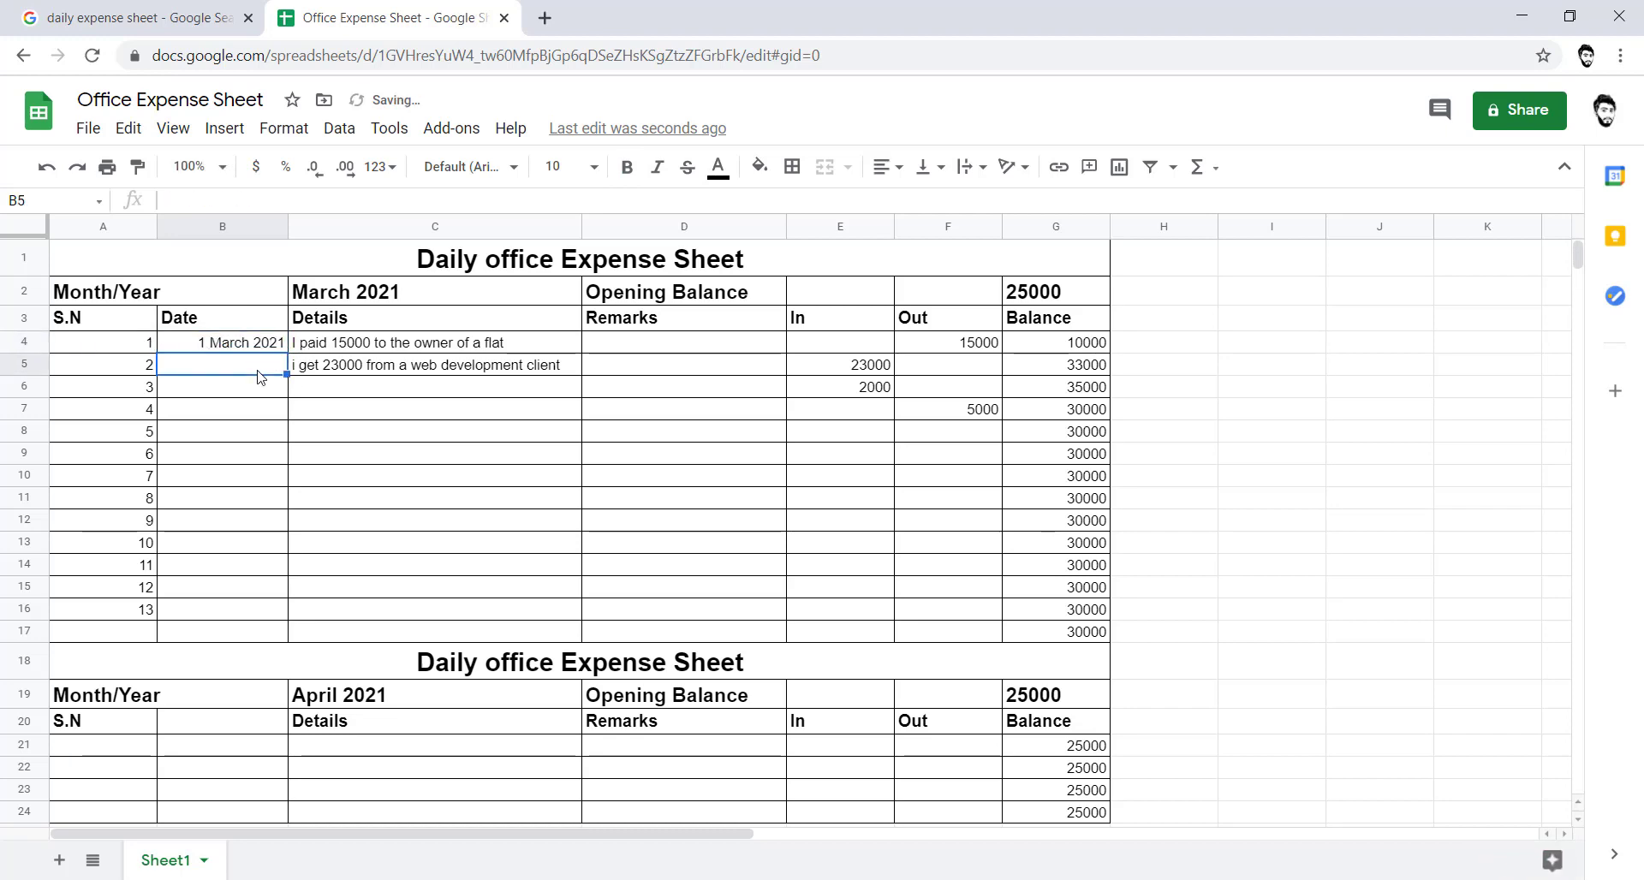
key(ctrl+v)
click(267, 410)
click(253, 368)
double_click(253, 368)
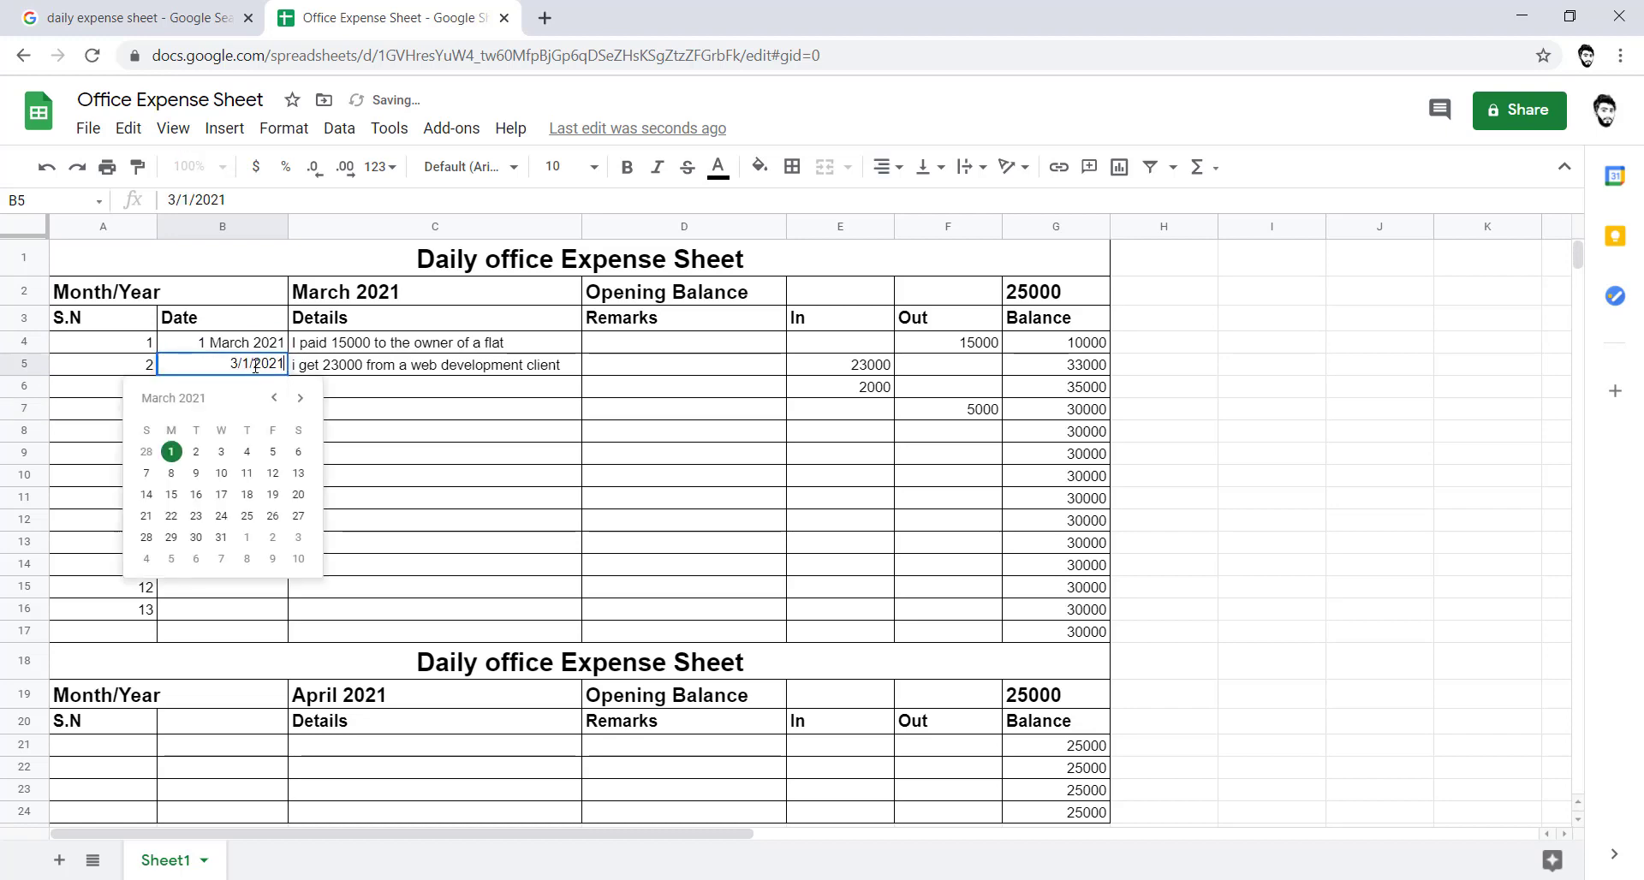
click(221, 463)
click(435, 433)
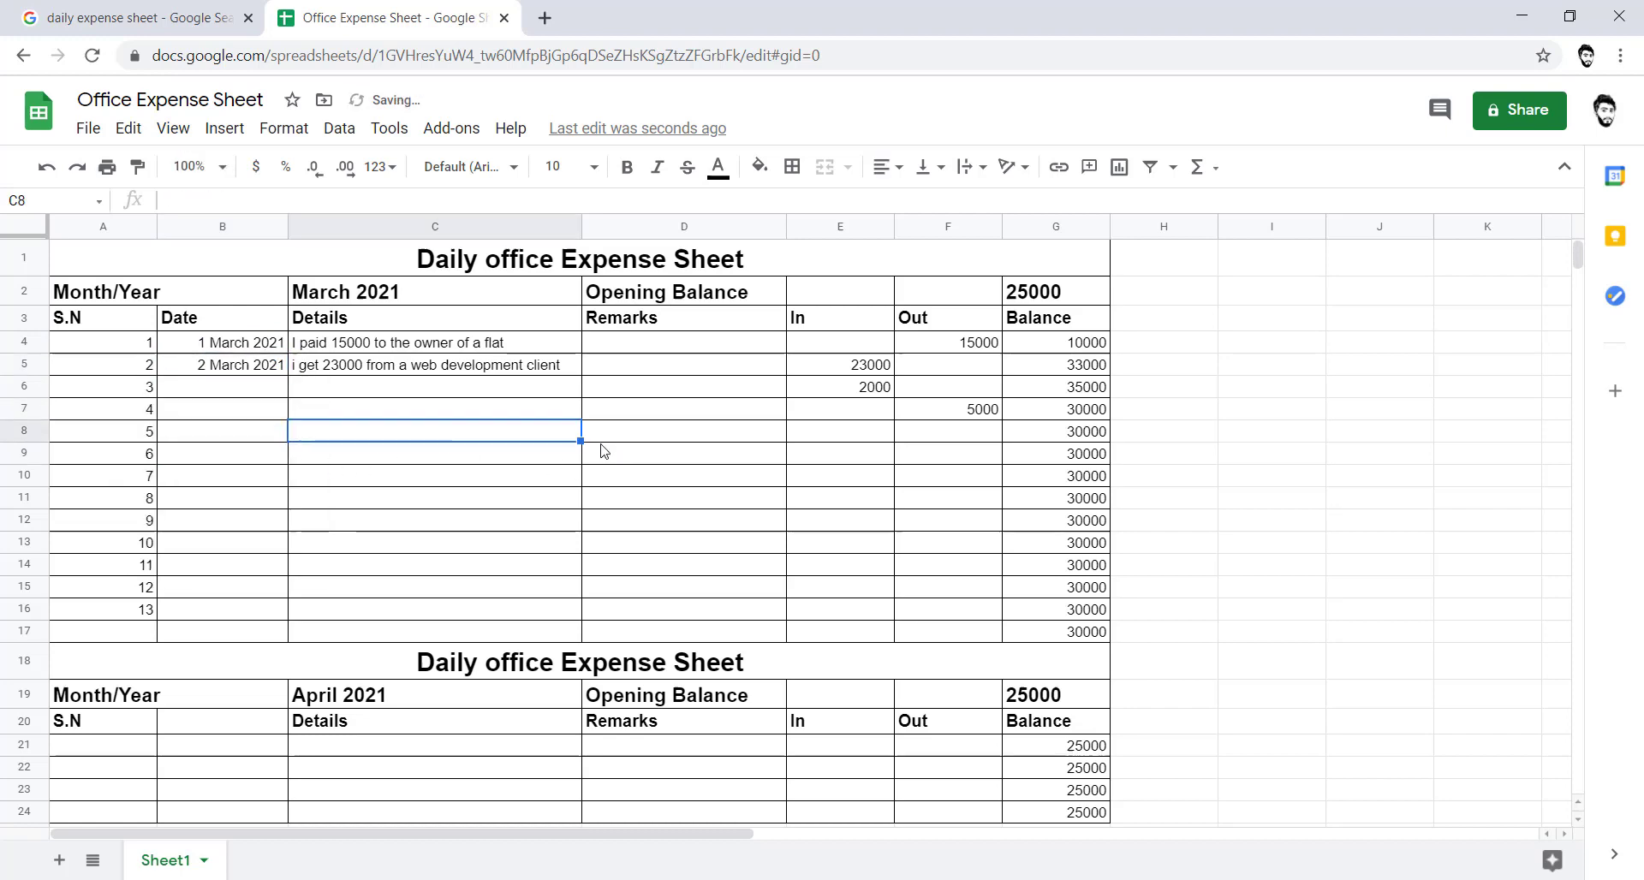
scroll(643, 470, down, 5)
scroll(642, 471, up, 5)
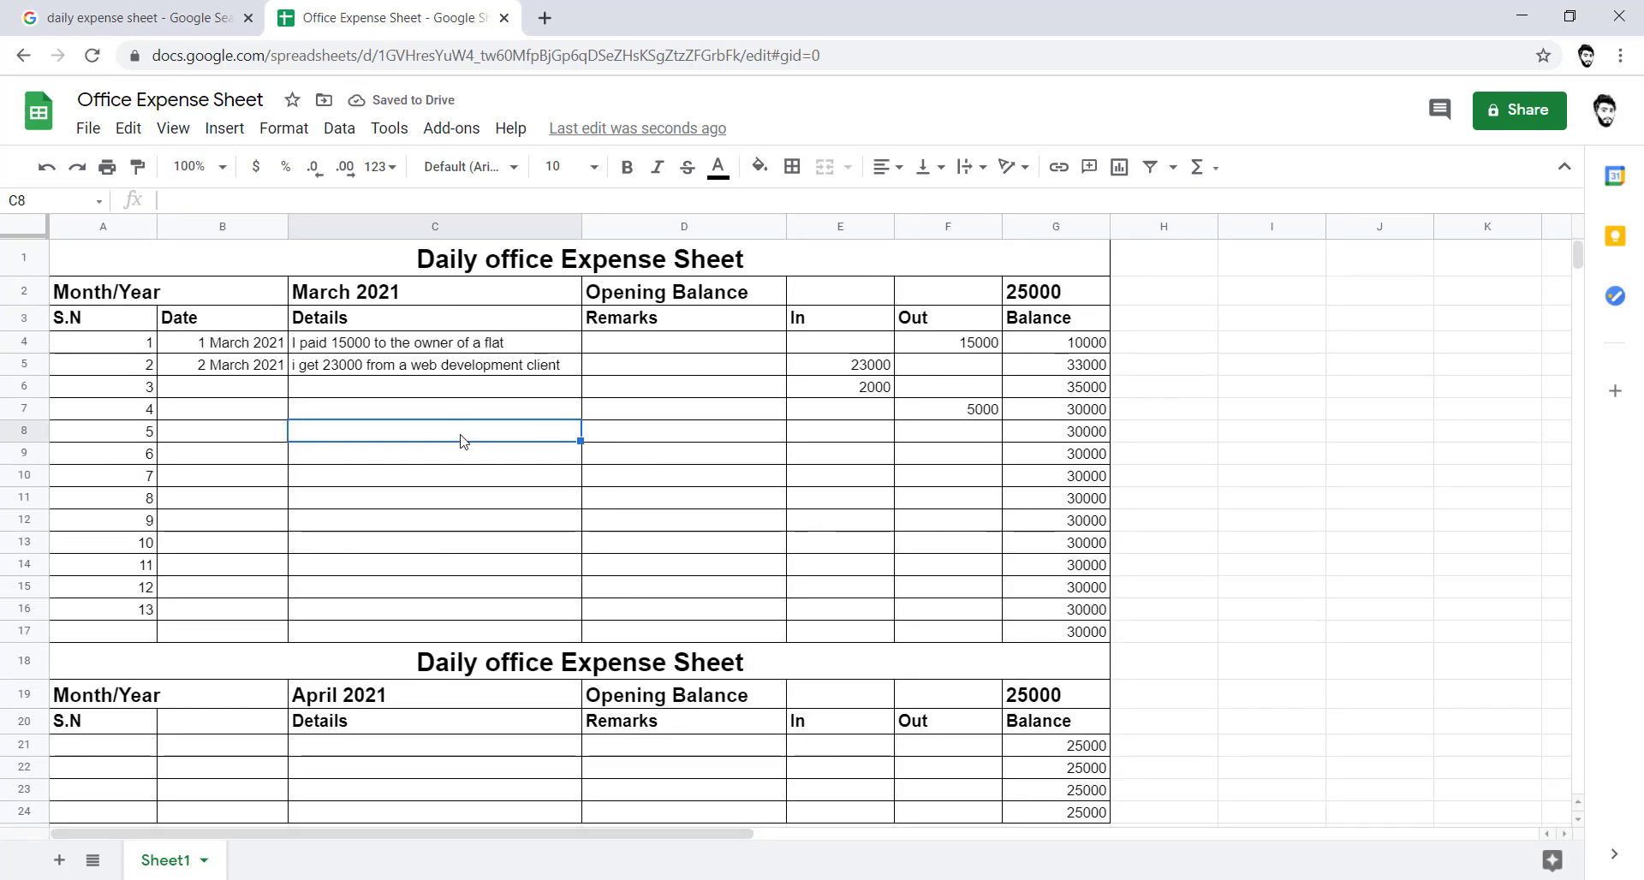